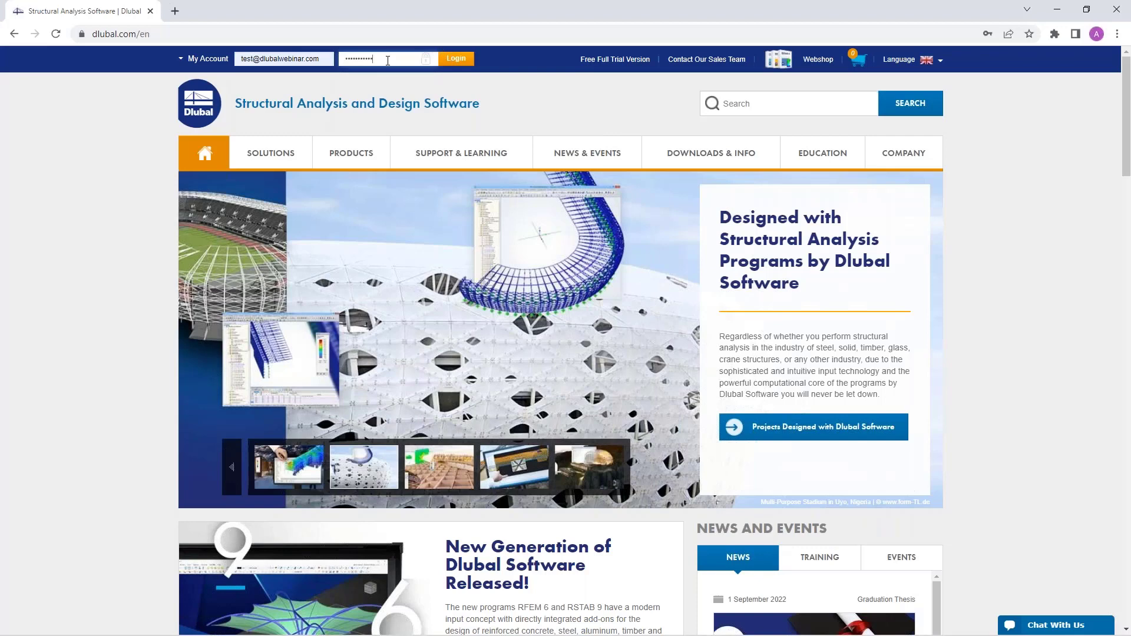
Log in to the account and view the extranet messages and received newsletters
{"action": "key", "text": "Return"}
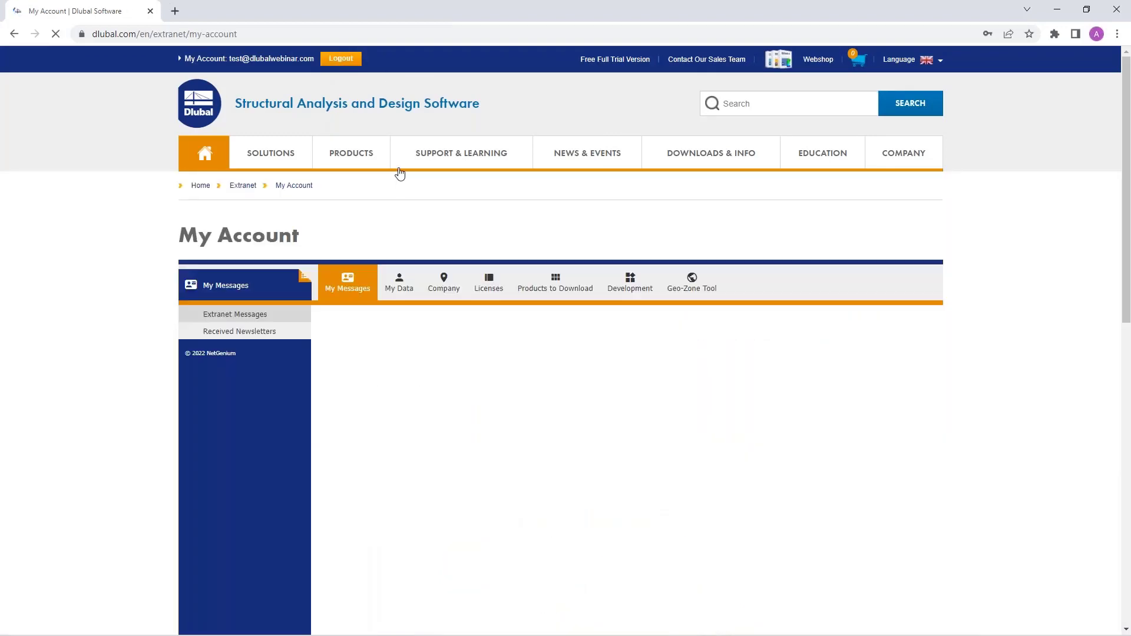
{"action": "mouse_move", "coordinate": [381, 245]}
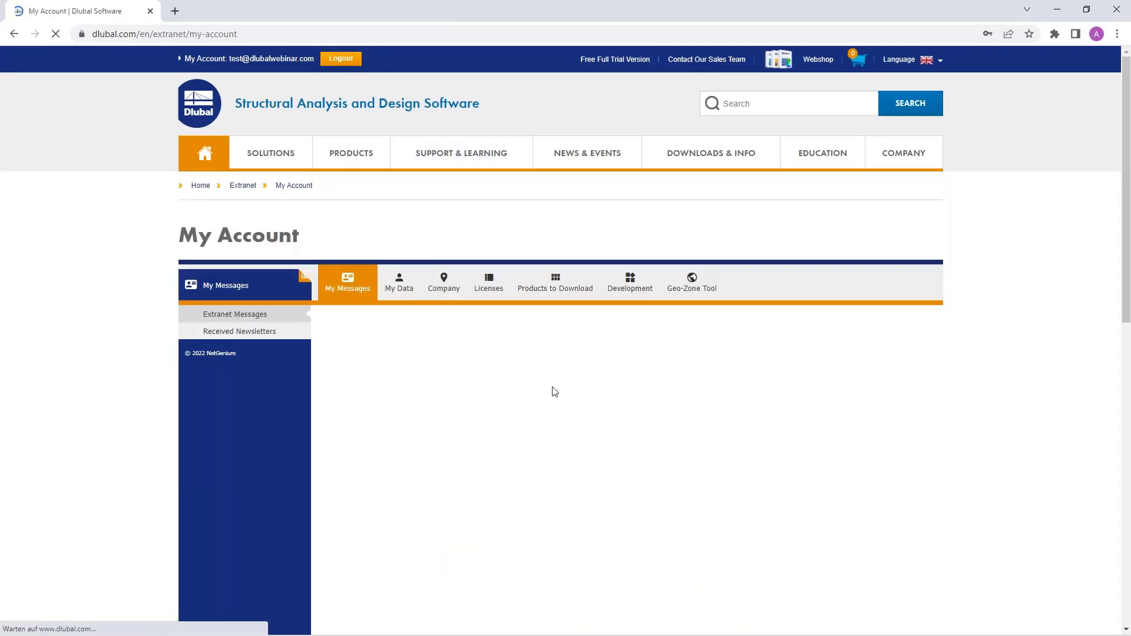
{"action": "scroll", "coordinate": [554, 392], "scroll_direction": "down", "scroll_amount": 1}
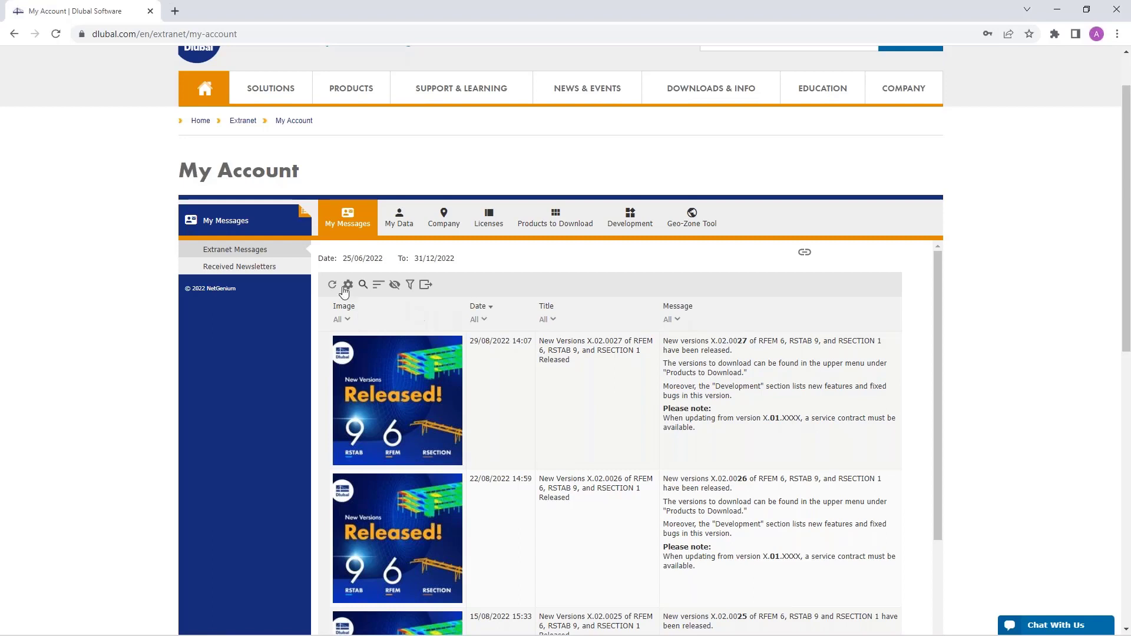
{"action": "left_click", "coordinate": [227, 268]}
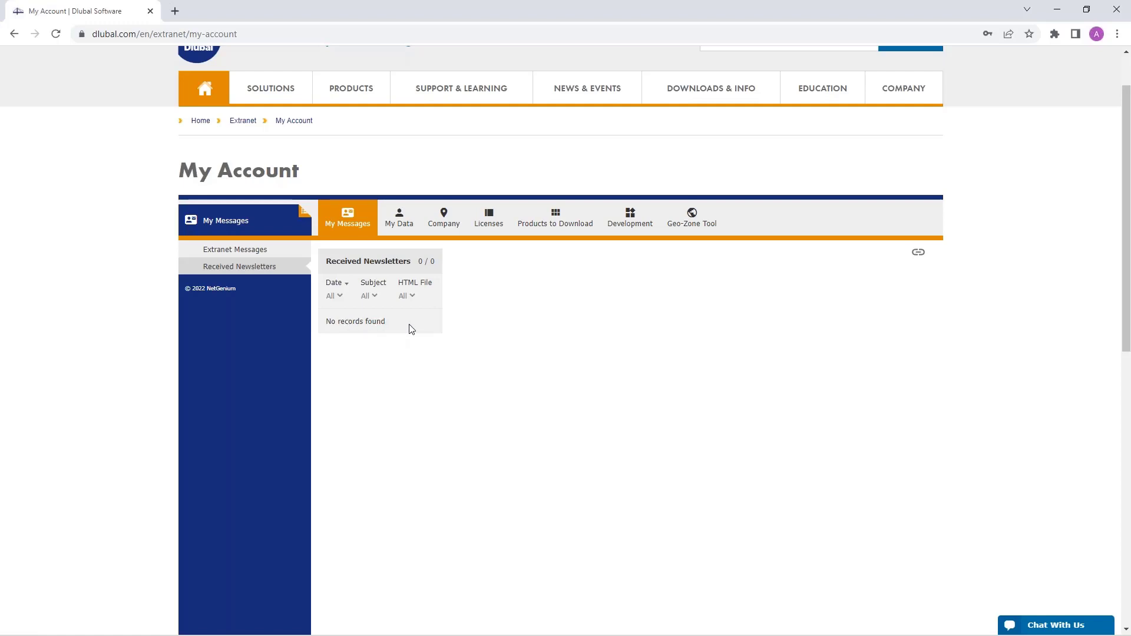
Review the personal user data, including the admin rights and reserved licenses, and view the user's own activities
{"action": "left_click", "coordinate": [399, 219]}
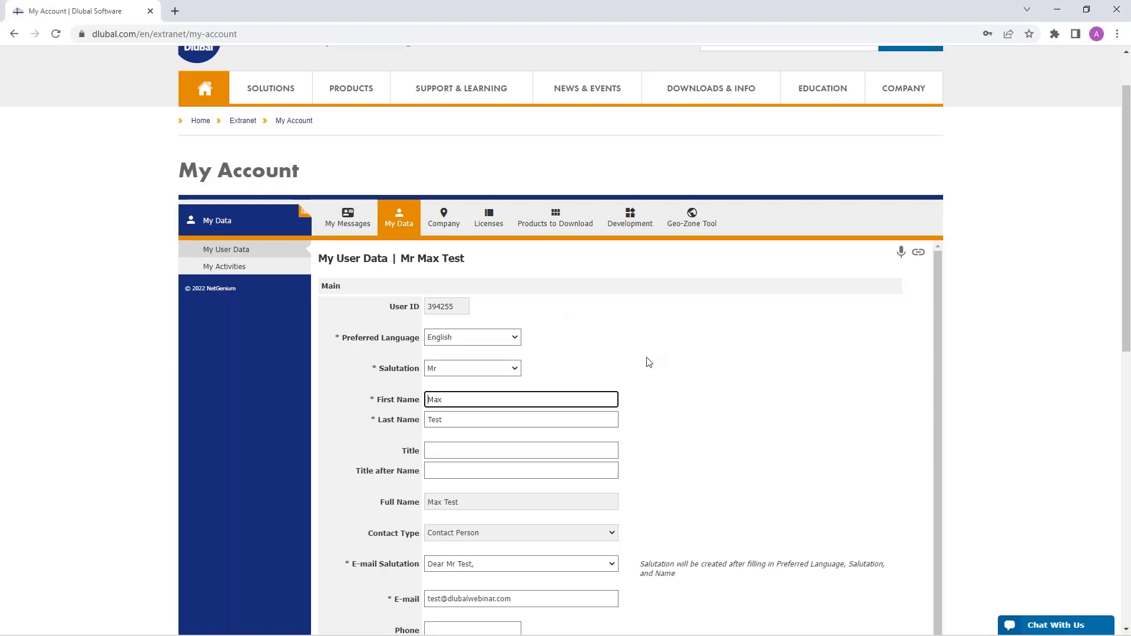
{"action": "scroll", "coordinate": [665, 400], "scroll_direction": "down", "scroll_amount": 1}
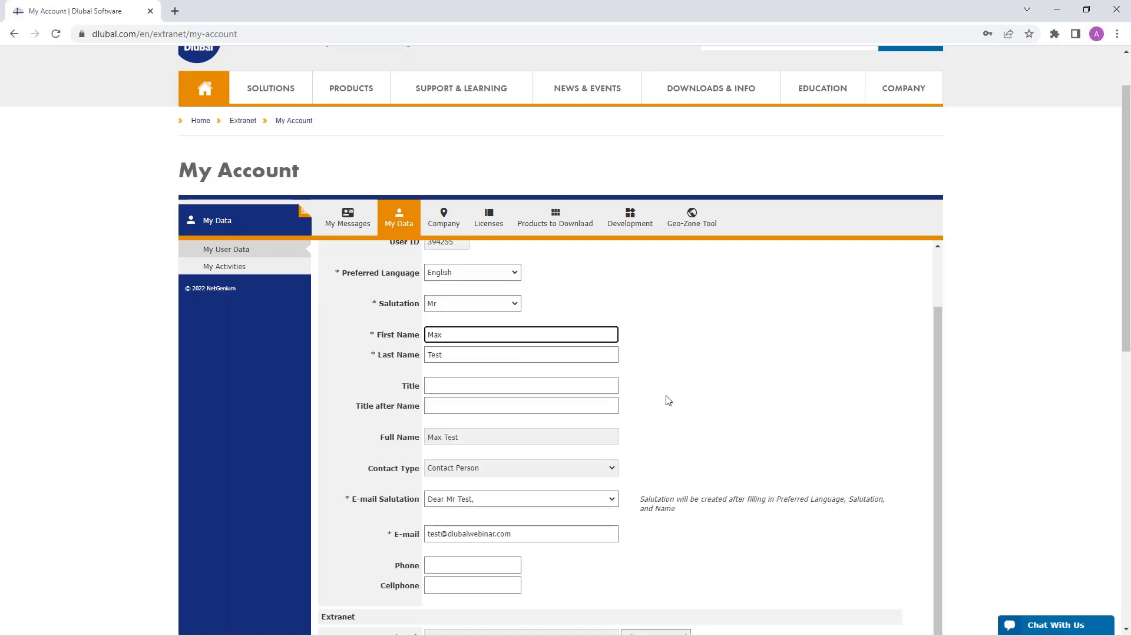
{"action": "scroll", "coordinate": [669, 401], "scroll_direction": "up", "scroll_amount": 1}
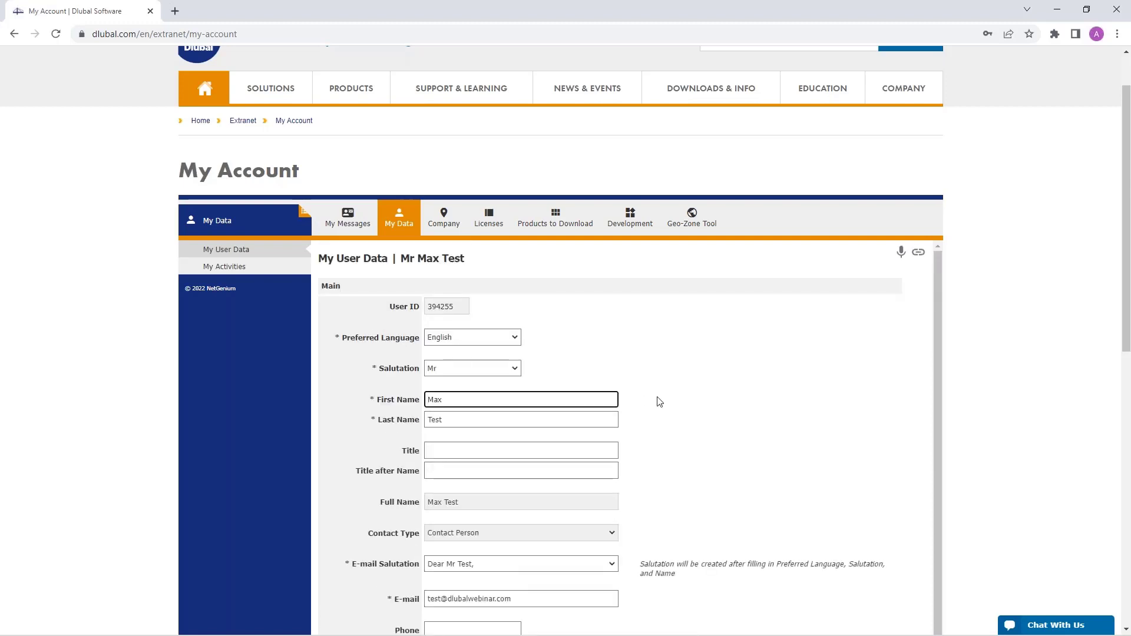
{"action": "scroll", "coordinate": [561, 407], "scroll_direction": "down", "scroll_amount": 1}
{"action": "scroll", "coordinate": [564, 412], "scroll_direction": "down", "scroll_amount": 1}
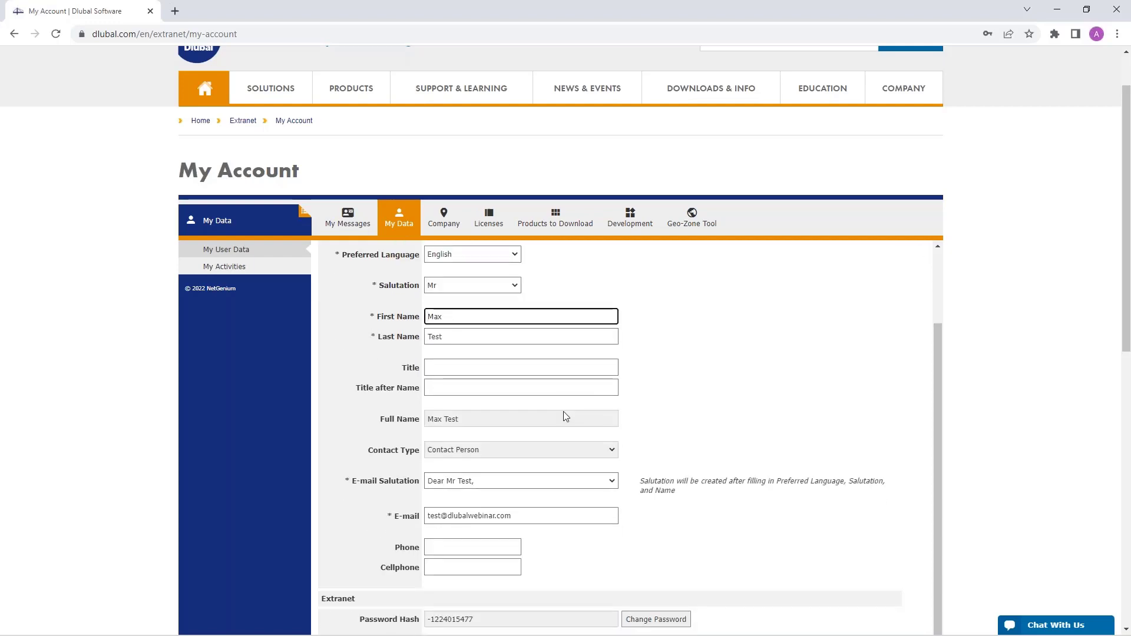
{"action": "scroll", "coordinate": [694, 519], "scroll_direction": "down", "scroll_amount": 5}
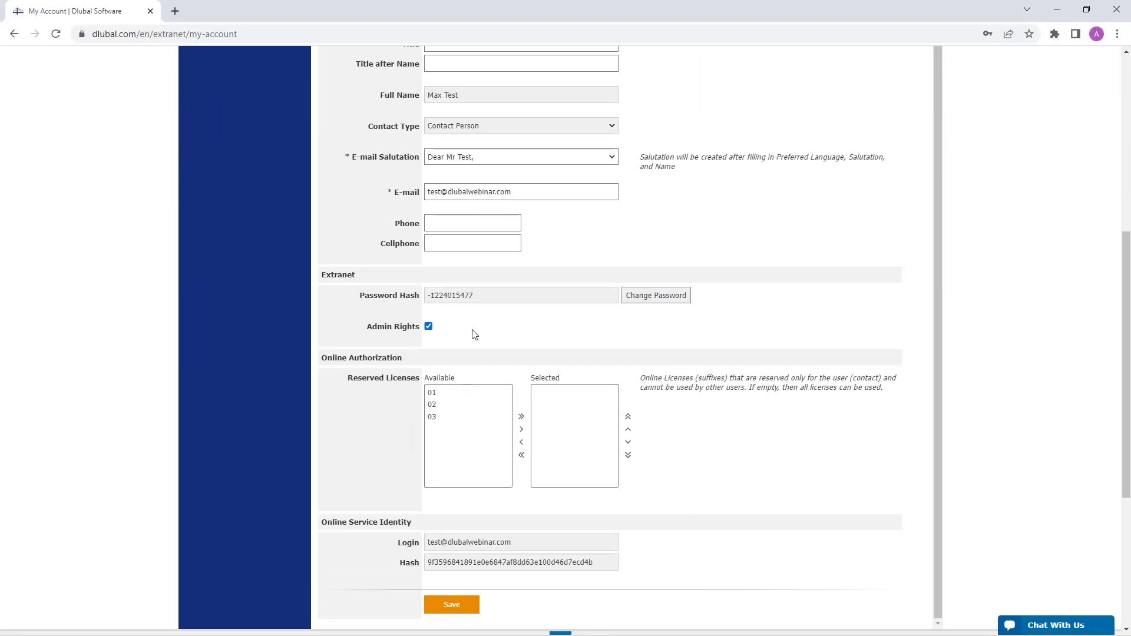
{"action": "scroll", "coordinate": [475, 335], "scroll_direction": "up", "scroll_amount": 2}
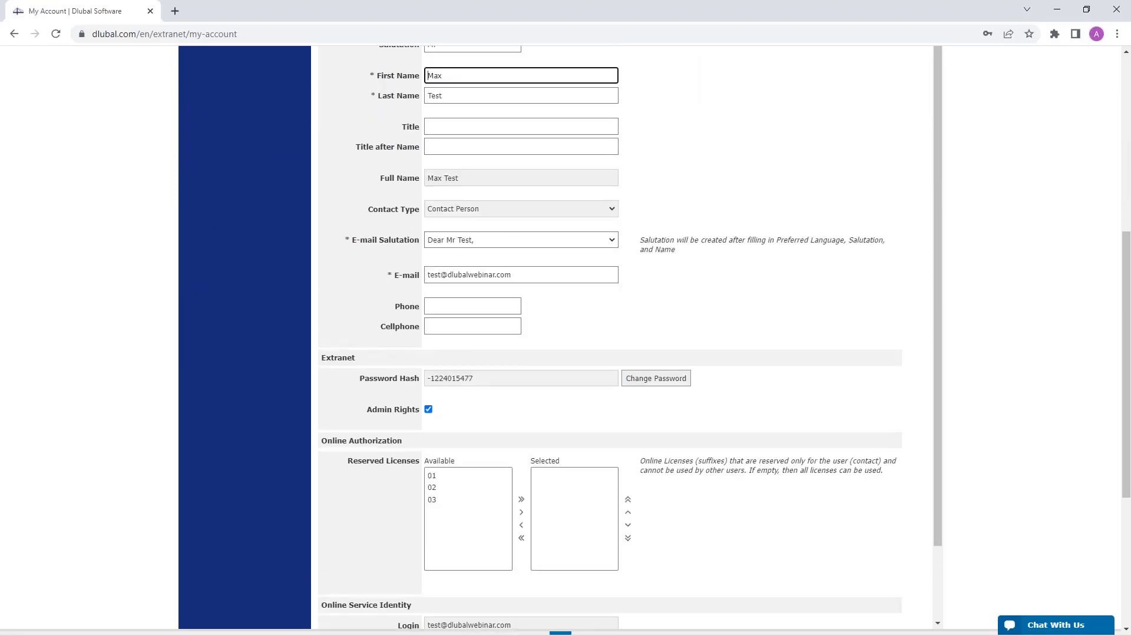
{"action": "scroll", "coordinate": [475, 335], "scroll_direction": "down", "scroll_amount": 2}
{"action": "scroll", "coordinate": [475, 335], "scroll_direction": "up", "scroll_amount": 2}
{"action": "scroll", "coordinate": [239, 179], "scroll_direction": "up", "scroll_amount": 7}
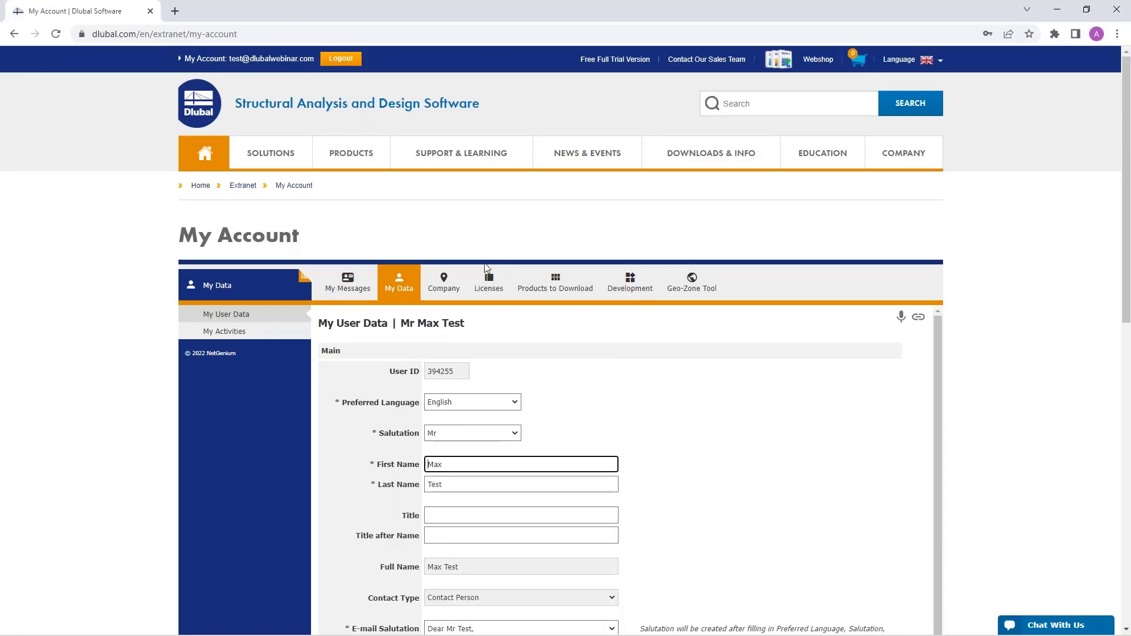
{"action": "left_click", "coordinate": [235, 332]}
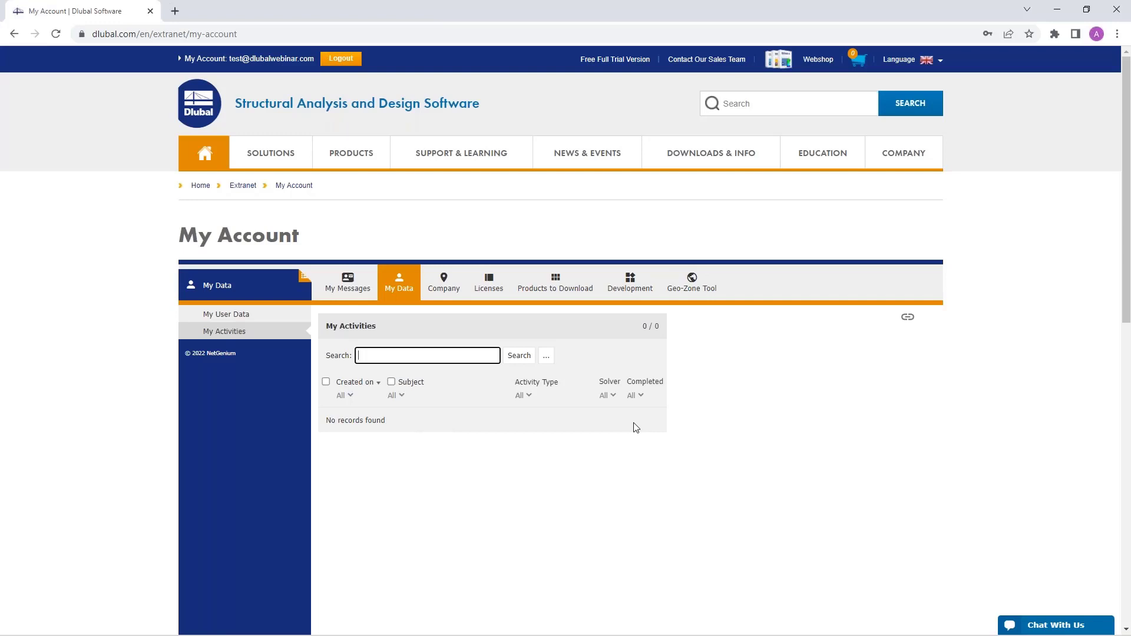
Review the company's contact details, address and report header settings
{"action": "left_click", "coordinate": [443, 286]}
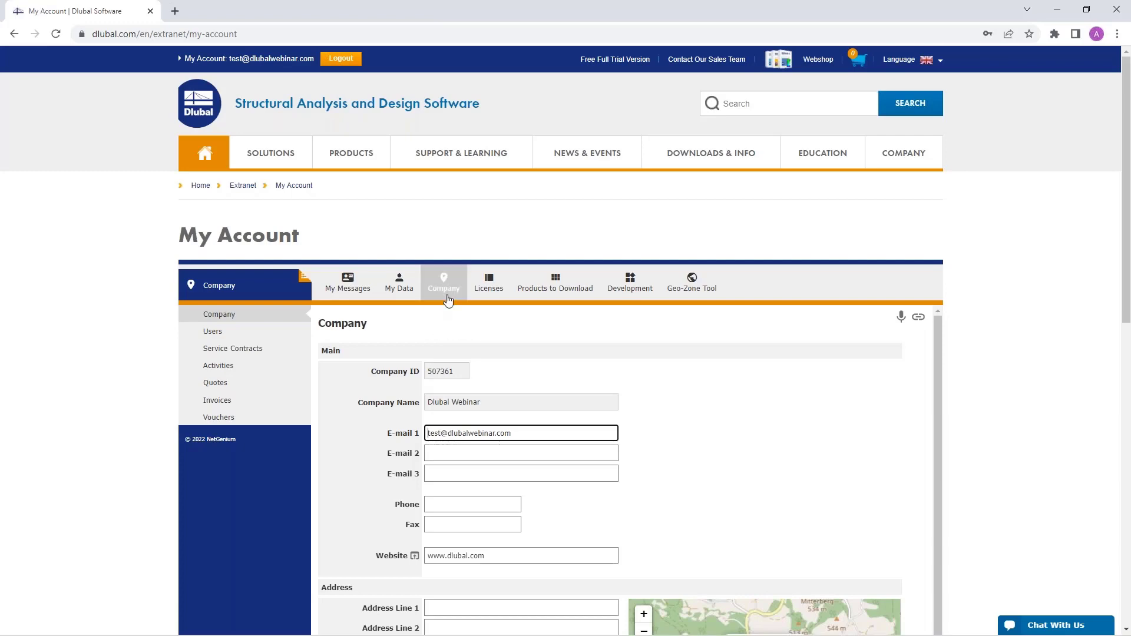
{"action": "scroll", "coordinate": [675, 423], "scroll_direction": "down", "scroll_amount": 1}
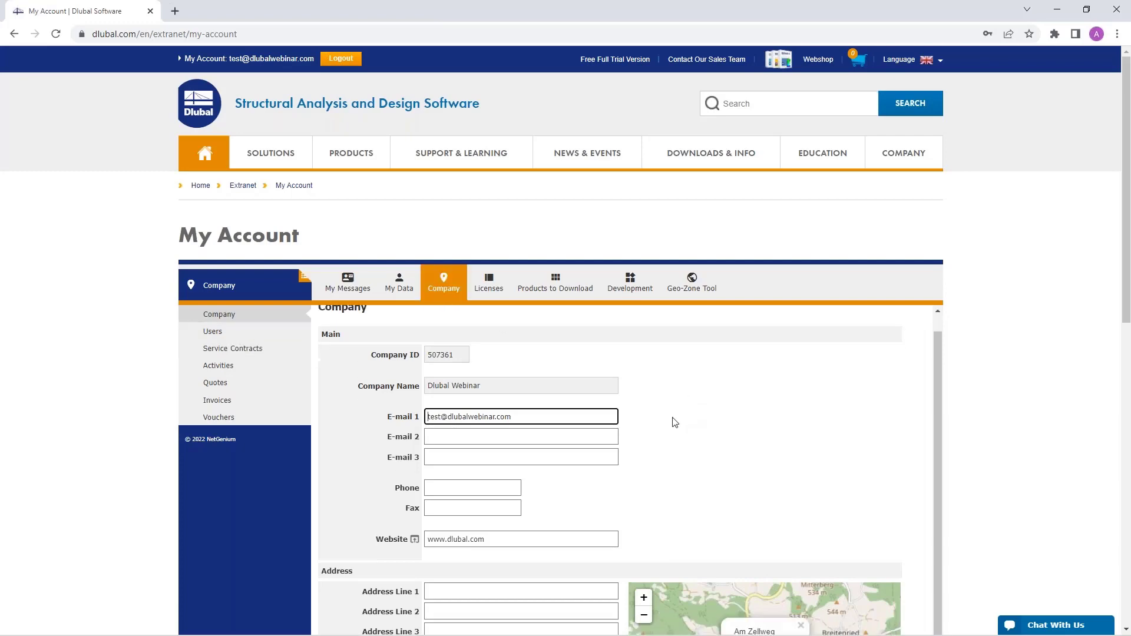
{"action": "scroll", "coordinate": [675, 423], "scroll_direction": "down", "scroll_amount": 5}
{"action": "scroll", "coordinate": [535, 361], "scroll_direction": "down", "scroll_amount": 3}
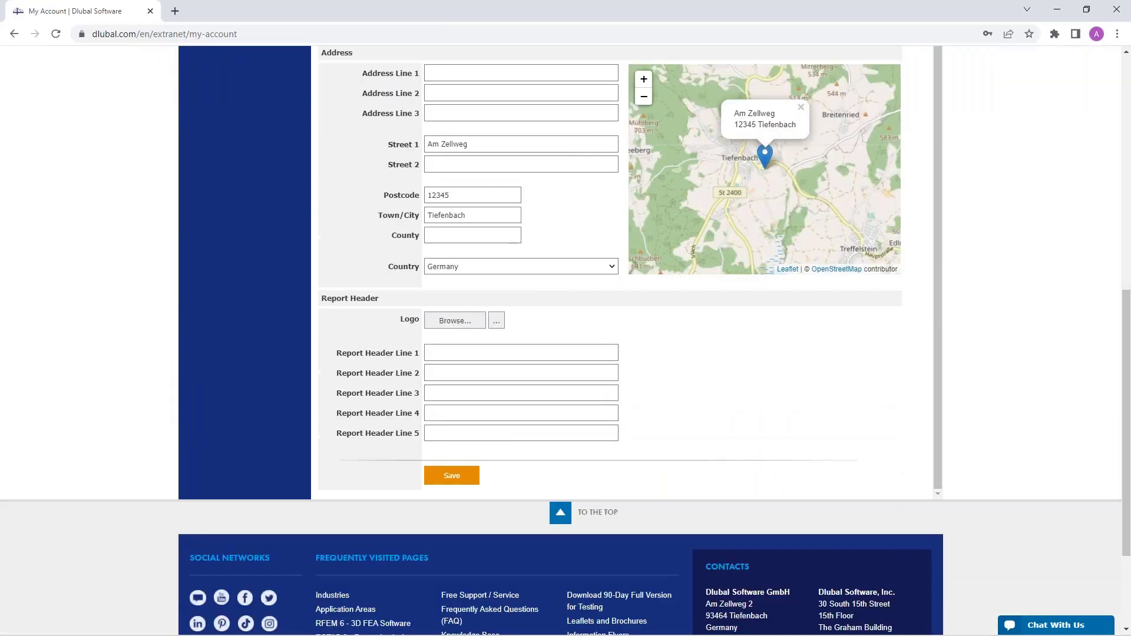
{"action": "scroll", "coordinate": [566, 265], "scroll_direction": "down", "scroll_amount": 1}
{"action": "scroll", "coordinate": [568, 283], "scroll_direction": "up", "scroll_amount": 10}
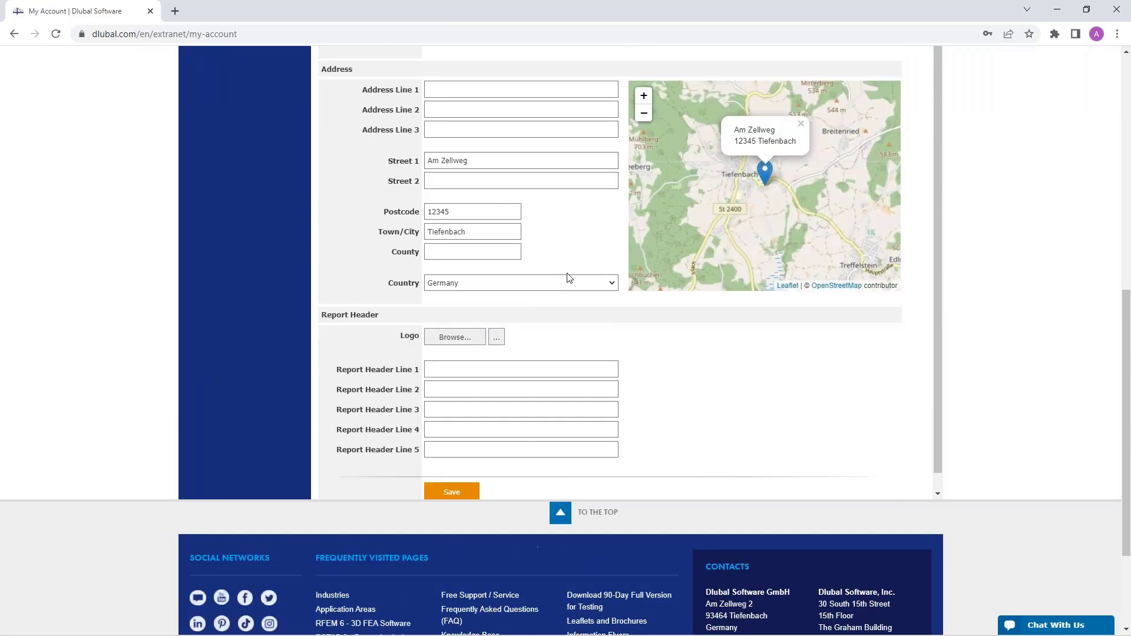
View the company's active users and examine the new-user form, including its admin rights, allowed IP addresses and reserved licenses
{"action": "left_click", "coordinate": [214, 332]}
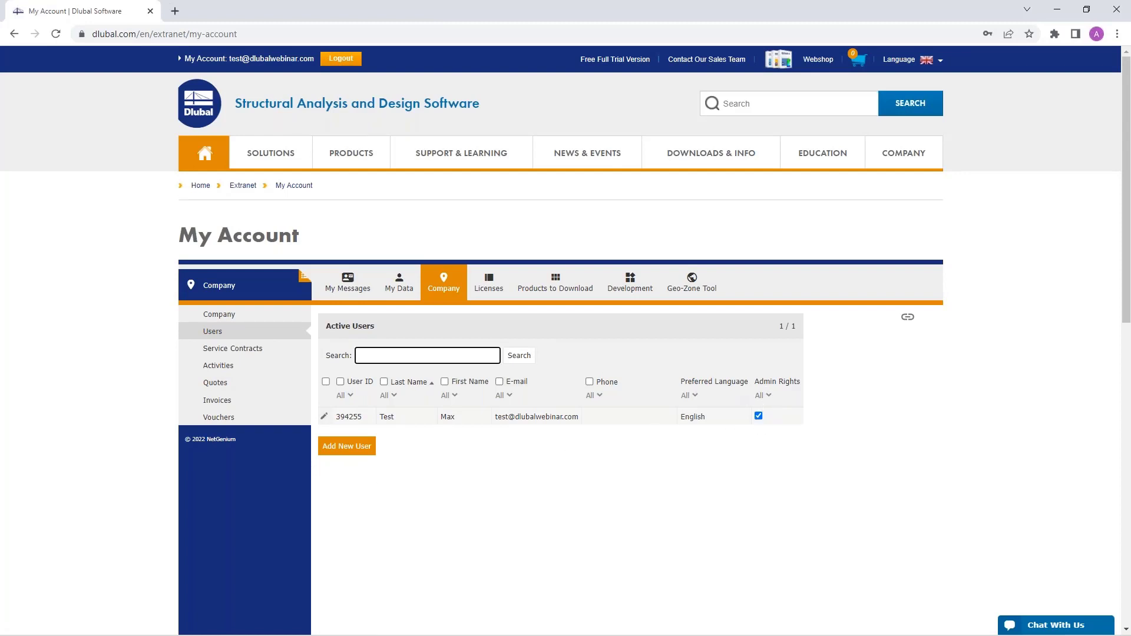
{"action": "left_click", "coordinate": [347, 446]}
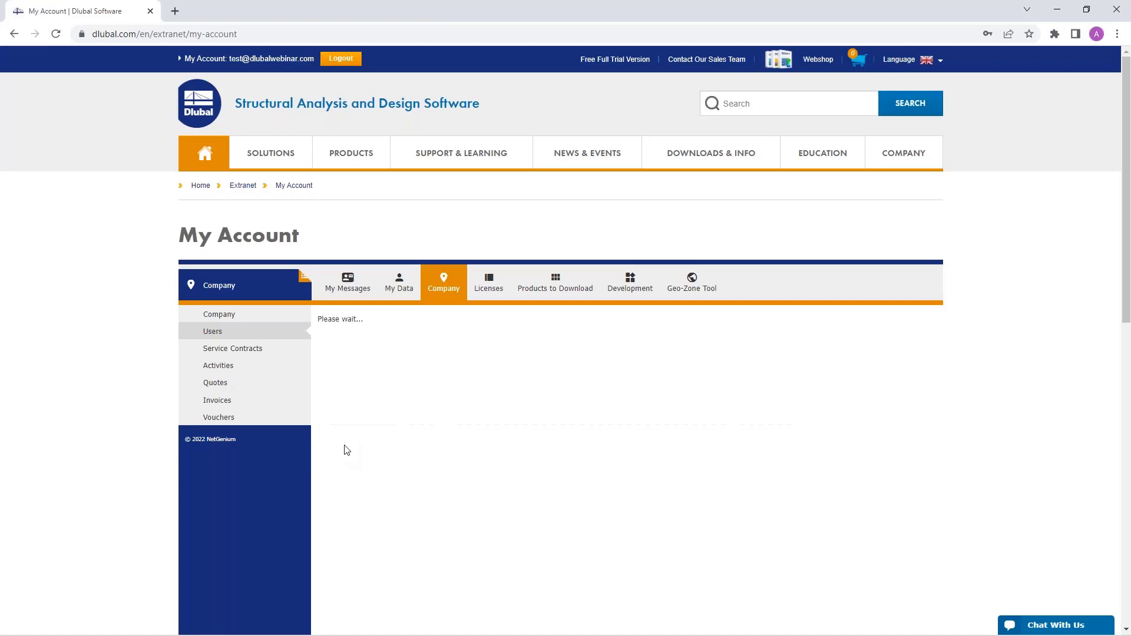
{"action": "scroll", "coordinate": [548, 459], "scroll_direction": "down", "scroll_amount": 5}
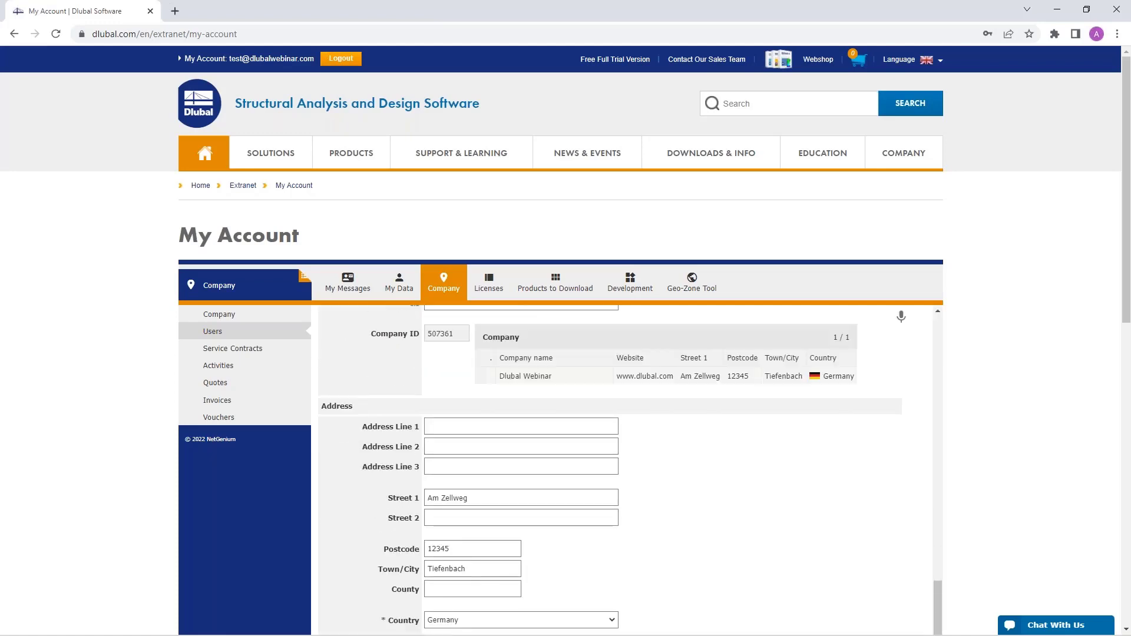
{"action": "scroll", "coordinate": [548, 530], "scroll_direction": "down", "scroll_amount": 5}
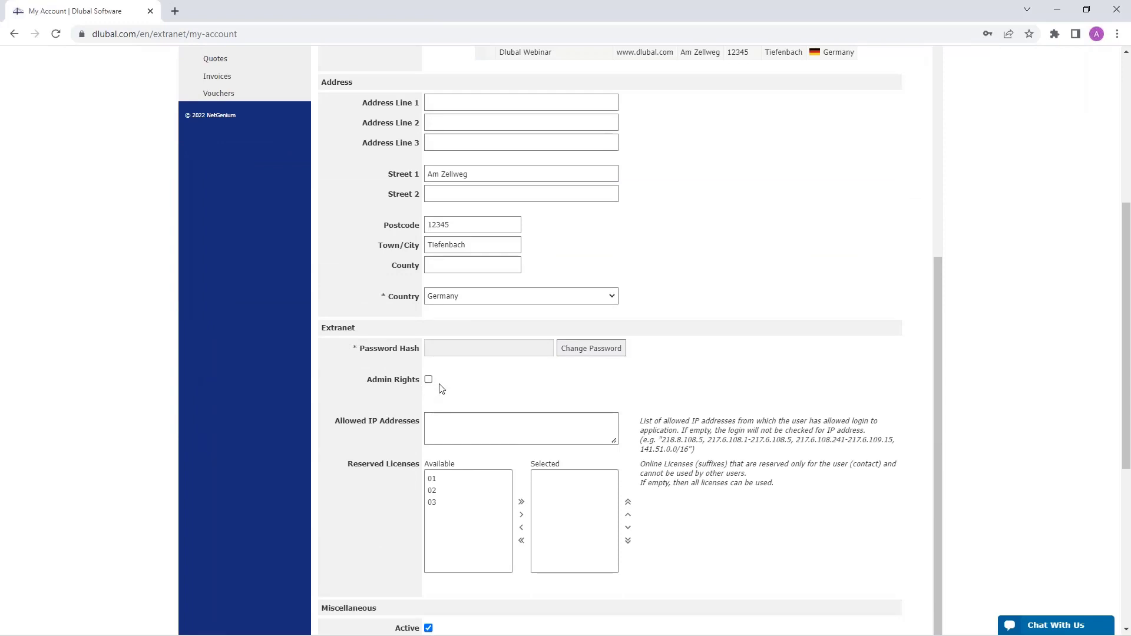
{"action": "scroll", "coordinate": [441, 388], "scroll_direction": "up", "scroll_amount": 7}
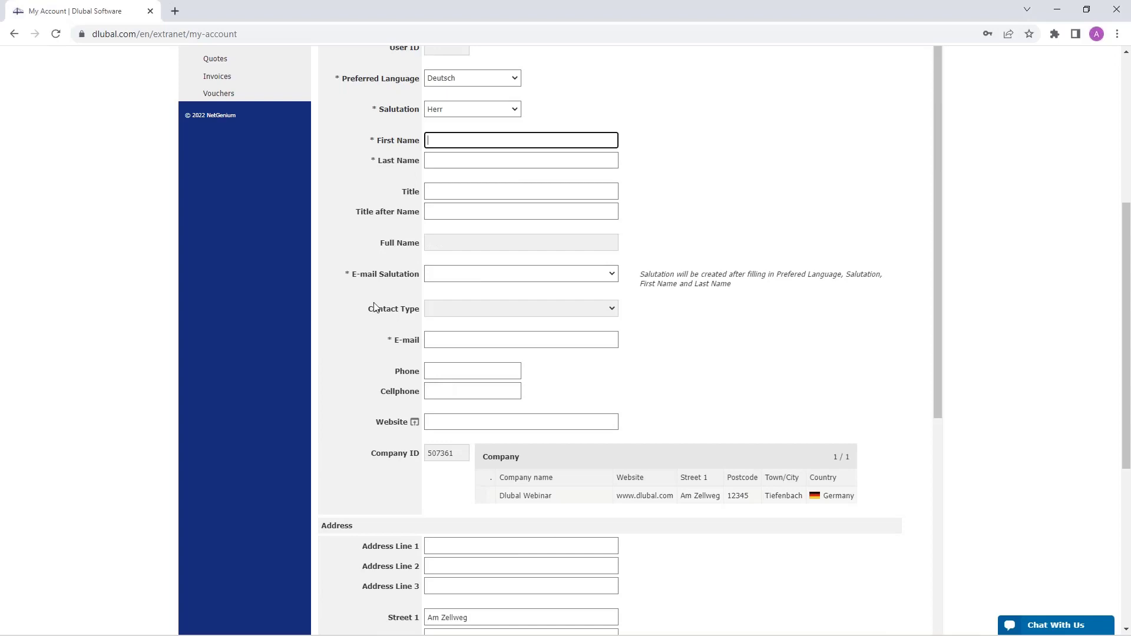
{"action": "scroll", "coordinate": [371, 308], "scroll_direction": "up", "scroll_amount": 5}
View the company's service contracts, activities, quotes, invoices and vouchers one after another
{"action": "left_click", "coordinate": [236, 349]}
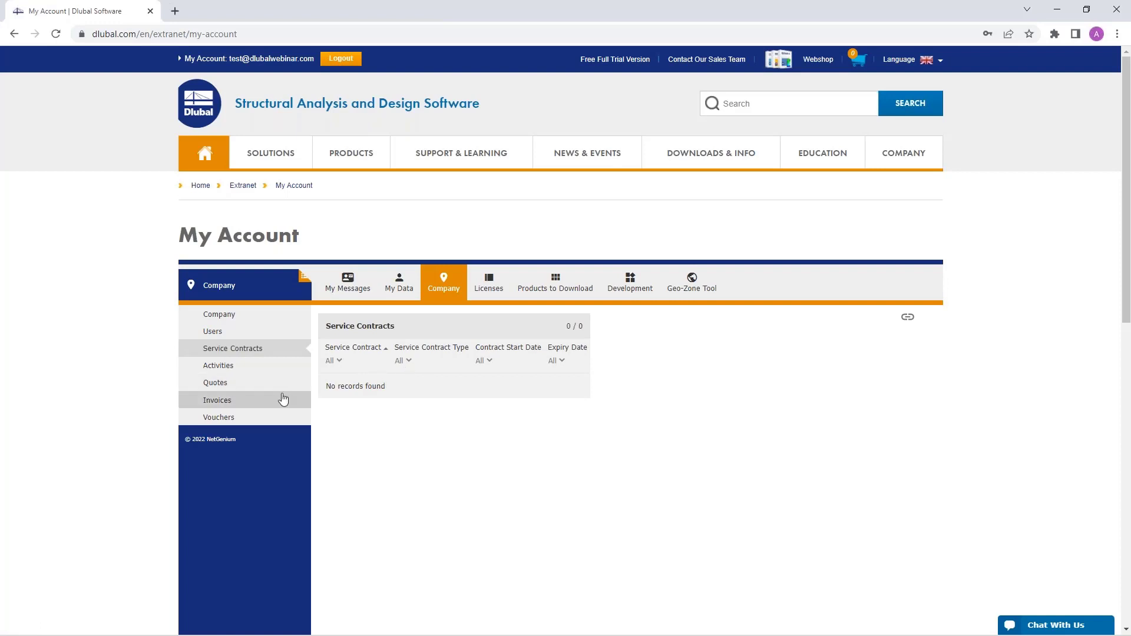
{"action": "left_click", "coordinate": [255, 369]}
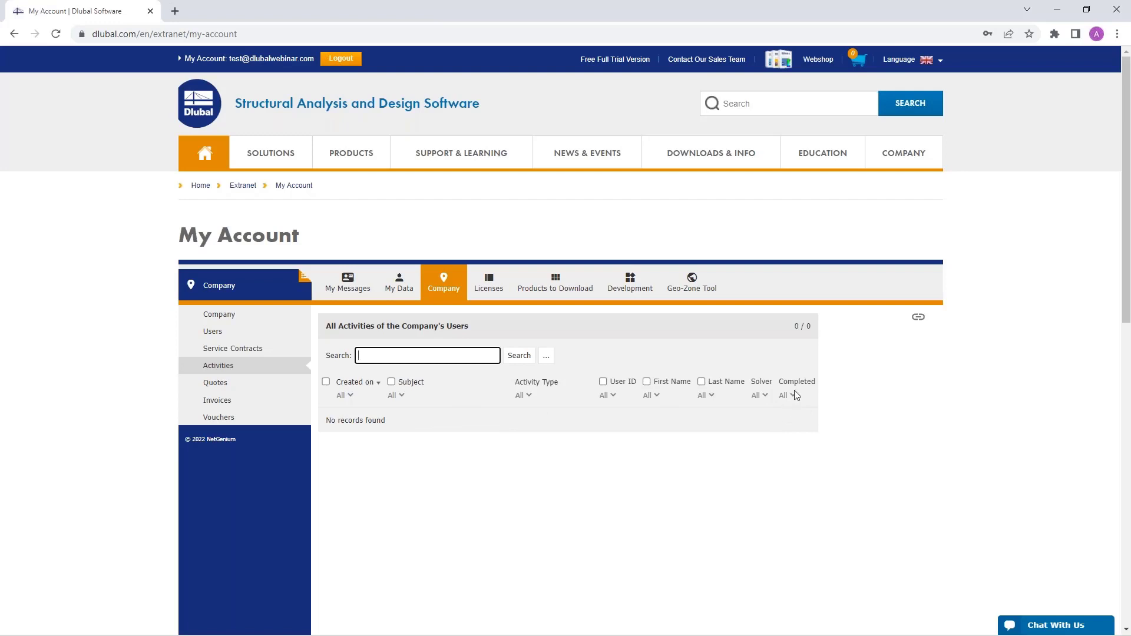
{"action": "left_click", "coordinate": [216, 384]}
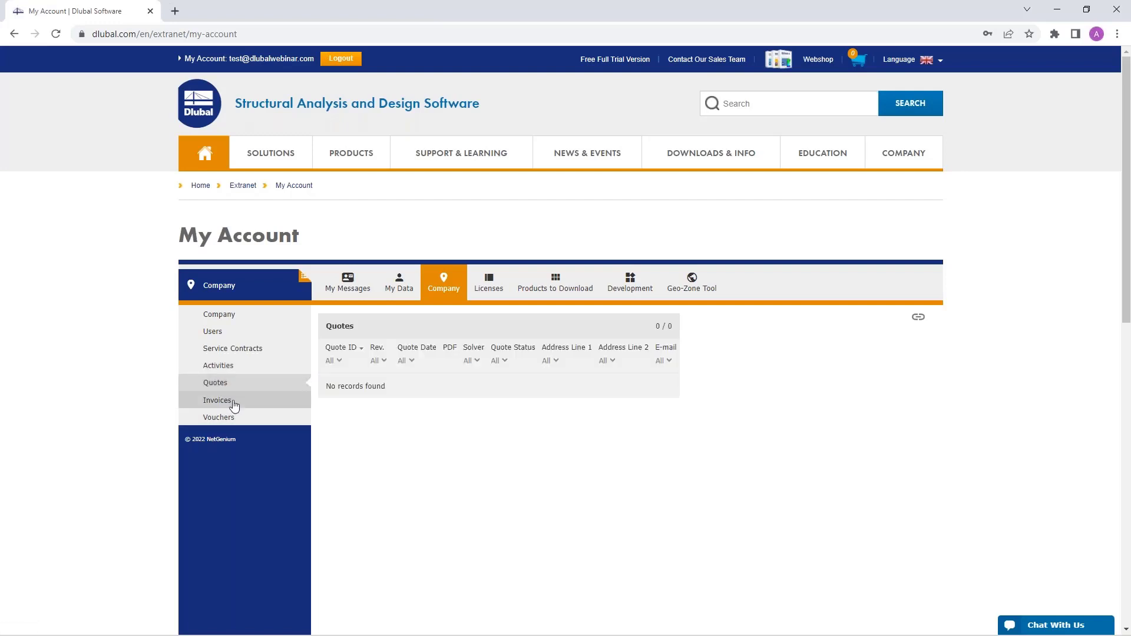
{"action": "left_click", "coordinate": [234, 400]}
{"action": "left_click", "coordinate": [223, 418]}
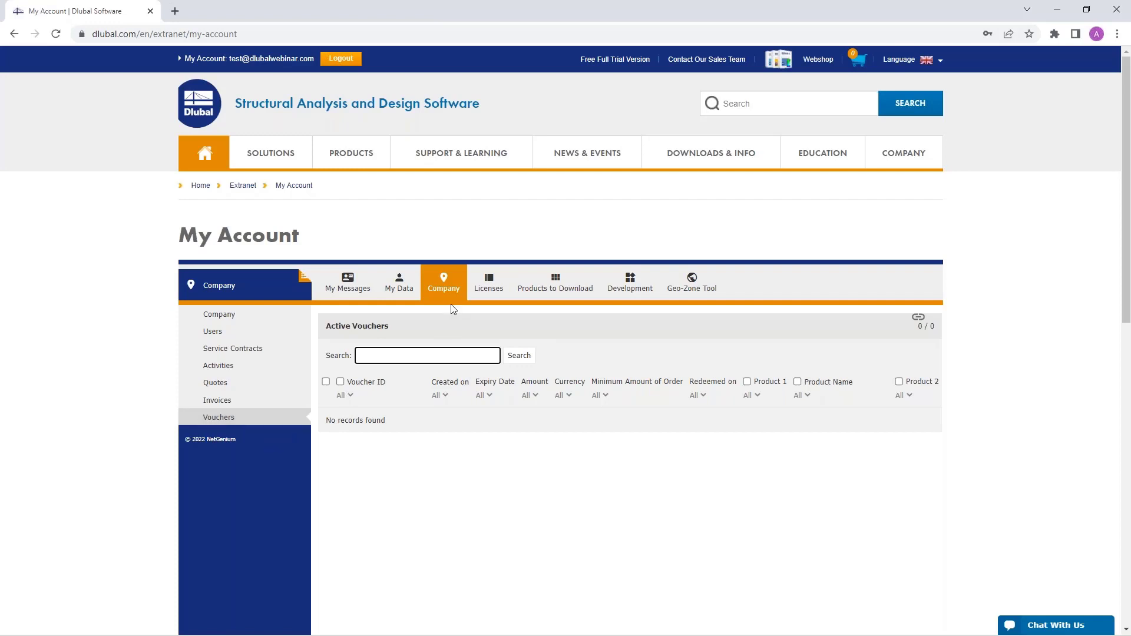
Examine which RFEM 6, RSTAB 9, RSECTION 1 and service products are assigned to licenses 01, 02 and 03
{"action": "left_click", "coordinate": [489, 285]}
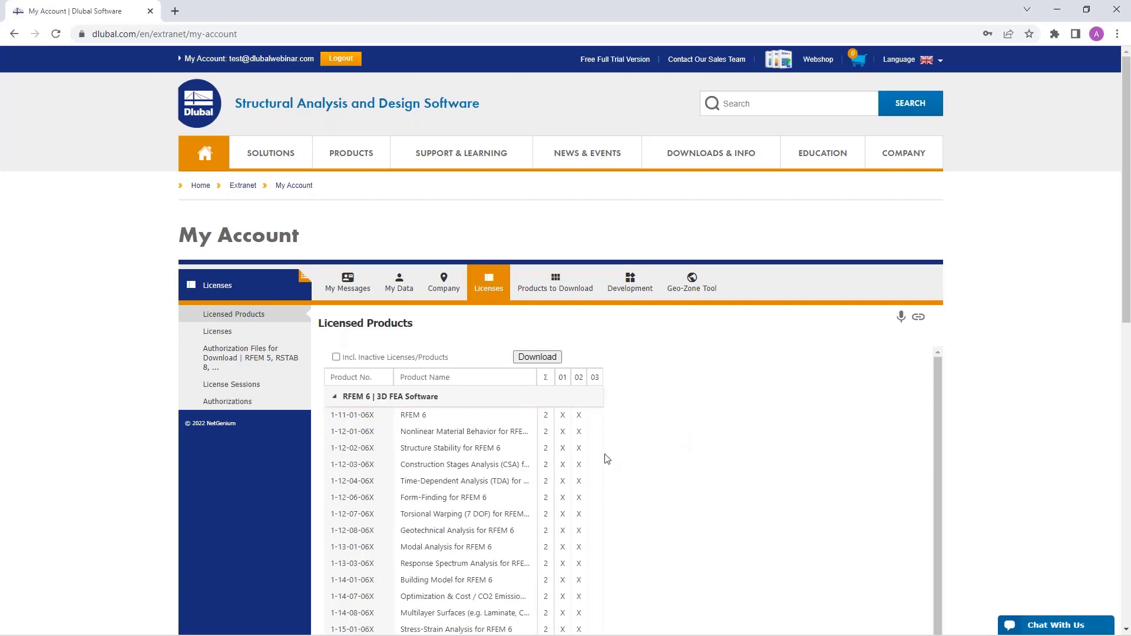
{"action": "scroll", "coordinate": [605, 457], "scroll_direction": "down", "scroll_amount": 1}
{"action": "scroll", "coordinate": [605, 457], "scroll_direction": "up", "scroll_amount": 1}
{"action": "scroll", "coordinate": [864, 404], "scroll_direction": "down", "scroll_amount": 1}
{"action": "scroll", "coordinate": [866, 396], "scroll_direction": "up", "scroll_amount": 1}
{"action": "left_click_drag", "start_coordinate": [1121, 289], "coordinate": [978, 417]}
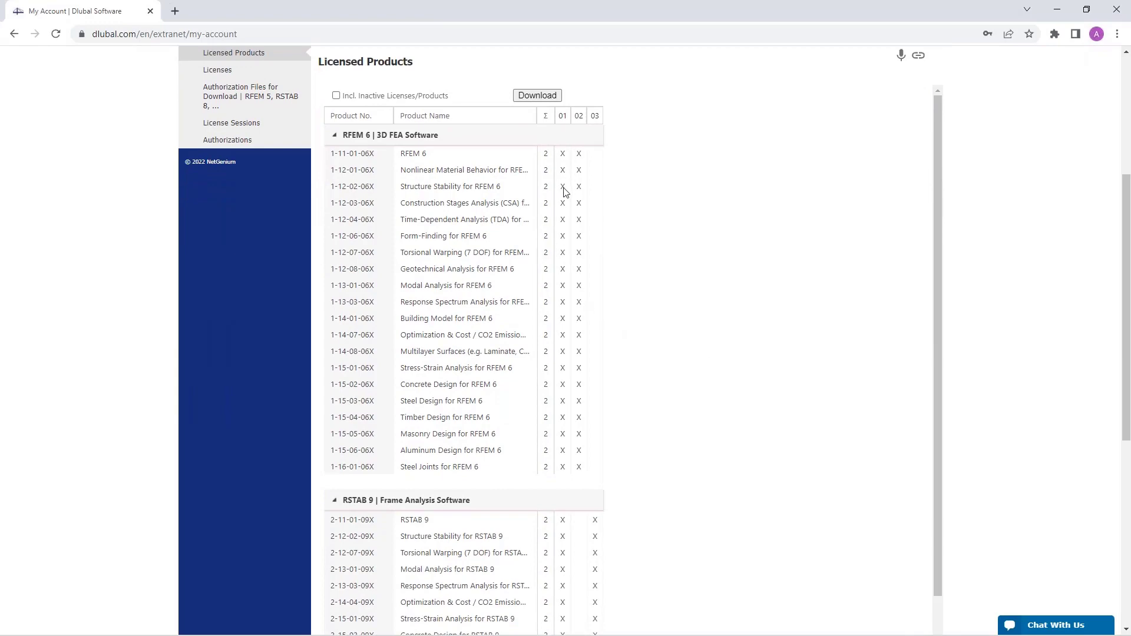
{"action": "scroll", "coordinate": [560, 522], "scroll_direction": "down", "scroll_amount": 1}
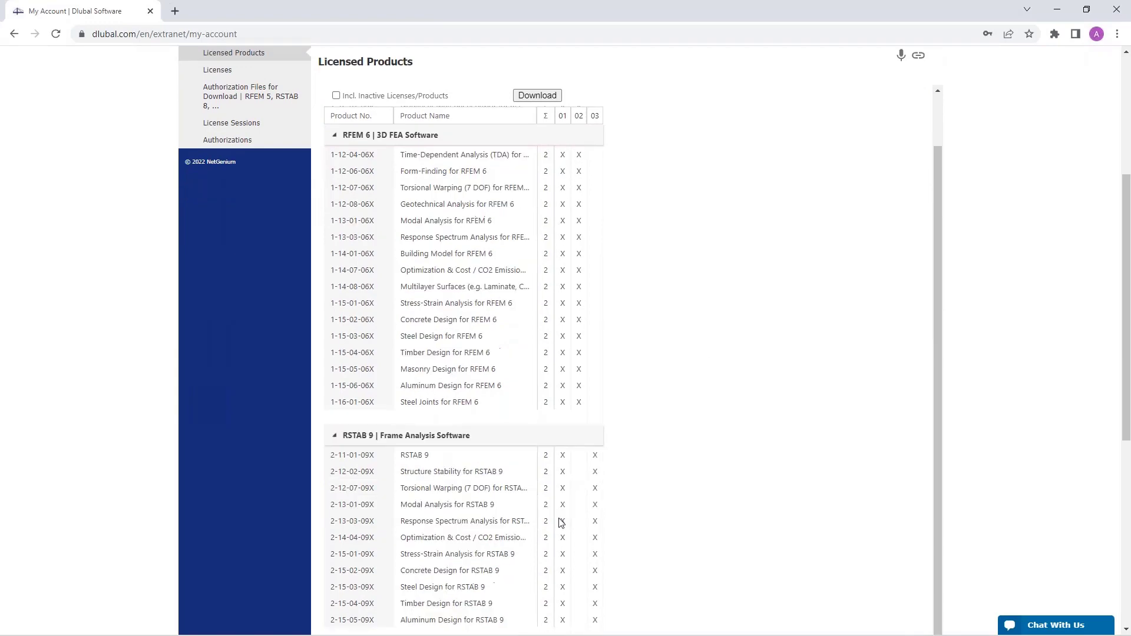
{"action": "scroll", "coordinate": [562, 524], "scroll_direction": "down", "scroll_amount": 1}
{"action": "scroll", "coordinate": [389, 174], "scroll_direction": "up", "scroll_amount": 1}
{"action": "scroll", "coordinate": [482, 286], "scroll_direction": "down", "scroll_amount": 1}
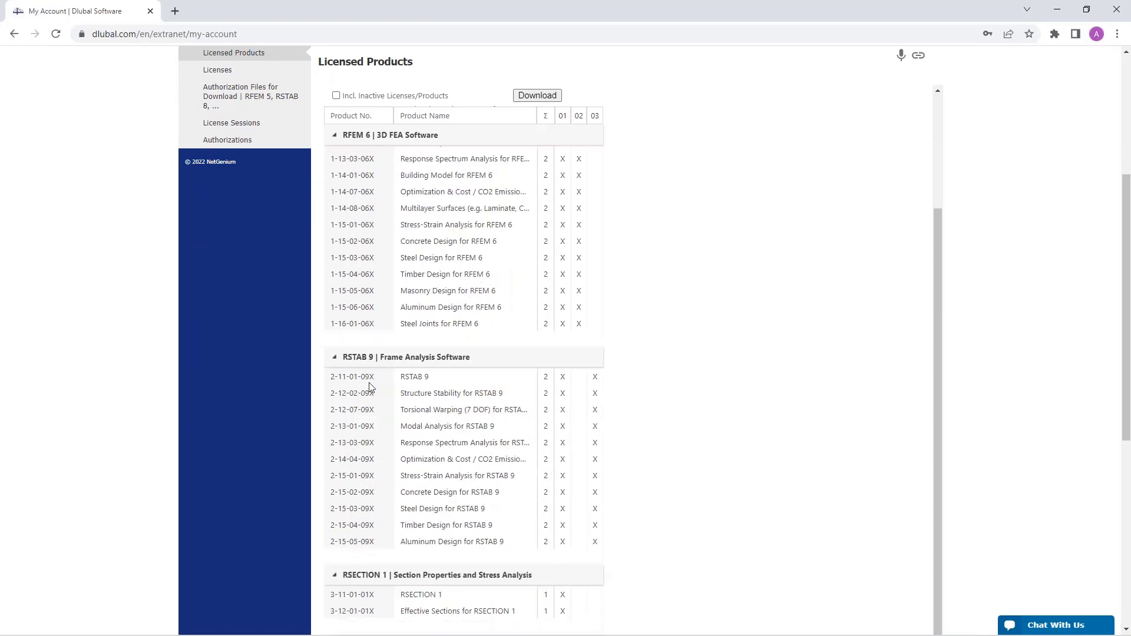
{"action": "scroll", "coordinate": [504, 434], "scroll_direction": "down", "scroll_amount": 3}
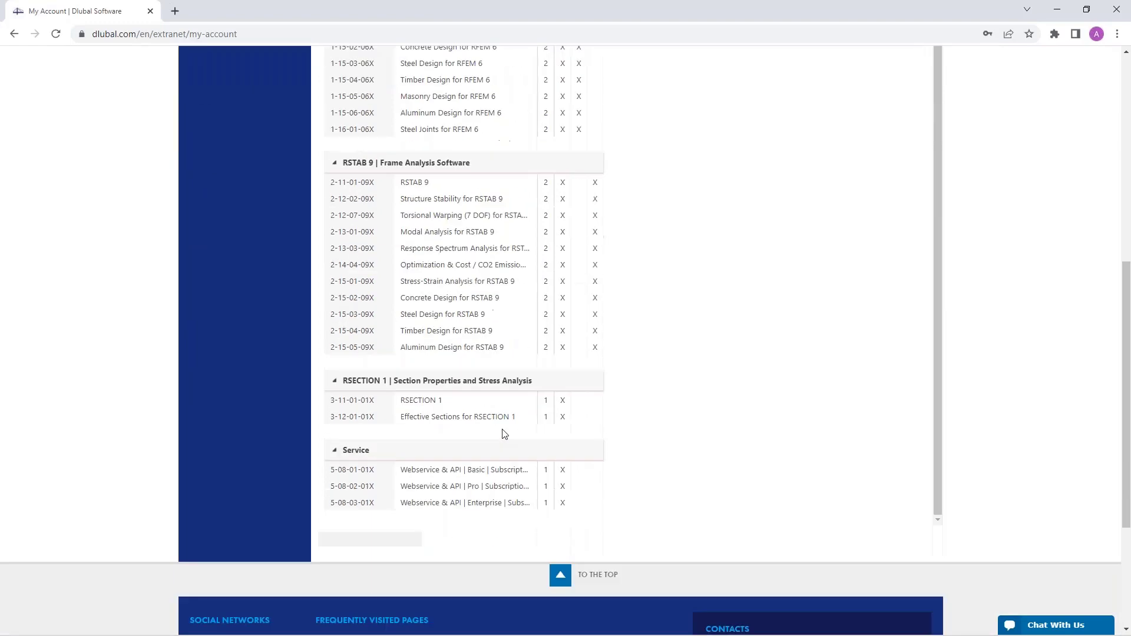
{"action": "scroll", "coordinate": [504, 434], "scroll_direction": "up", "scroll_amount": 2}
{"action": "scroll", "coordinate": [504, 434], "scroll_direction": "up", "scroll_amount": 1}
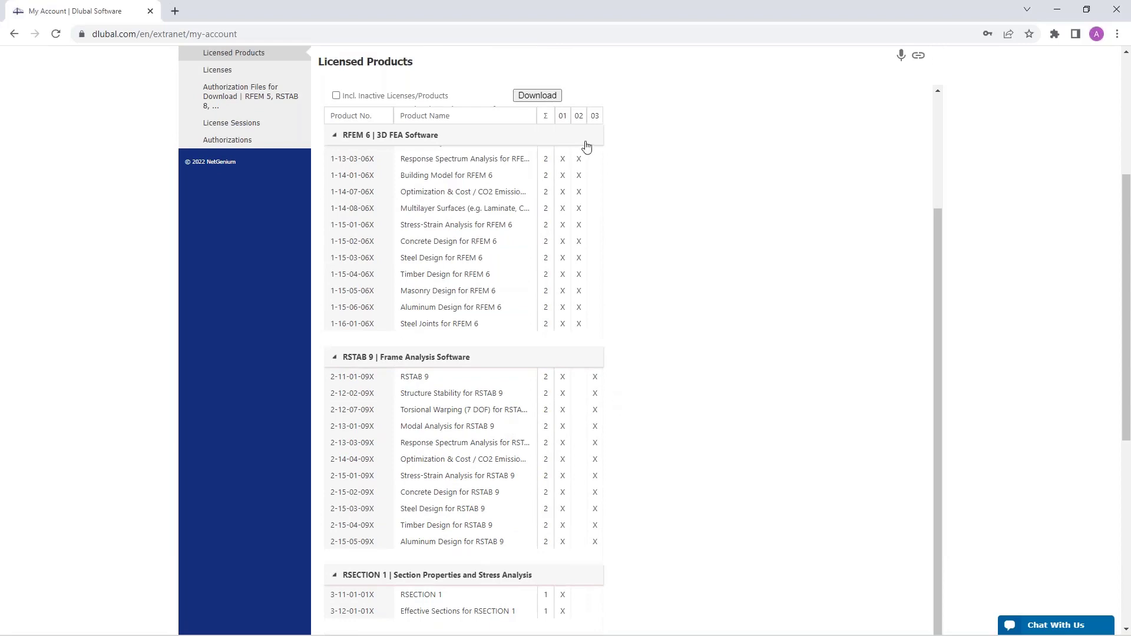
{"action": "mouse_move", "coordinate": [596, 117]}
{"action": "scroll", "coordinate": [638, 404], "scroll_direction": "up", "scroll_amount": 3}
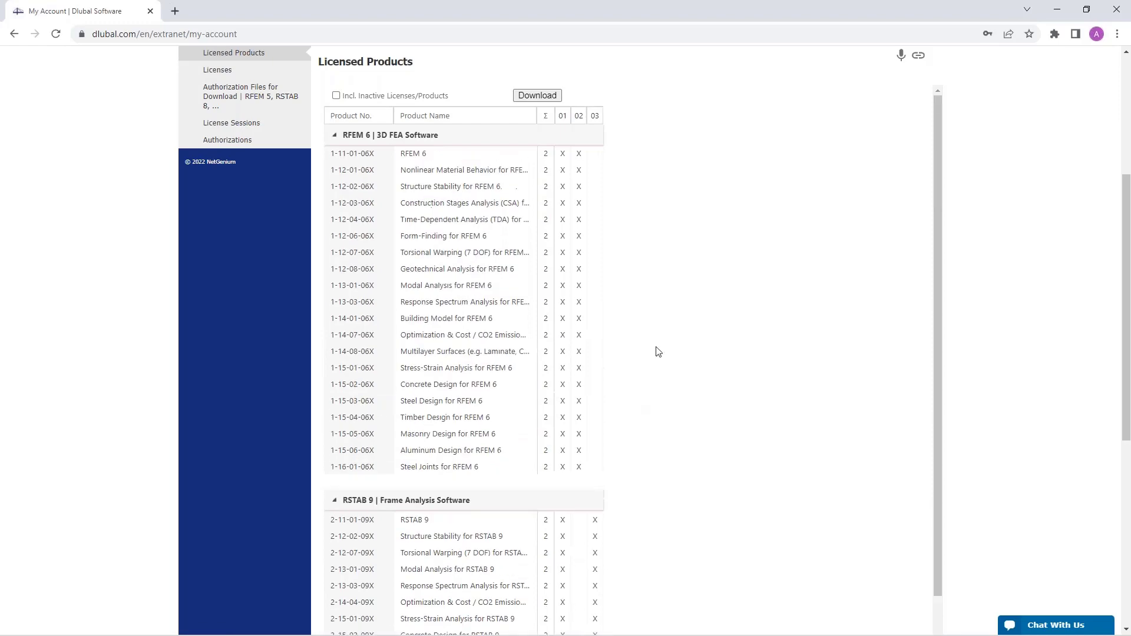
{"action": "scroll", "coordinate": [414, 346], "scroll_direction": "up", "scroll_amount": 5}
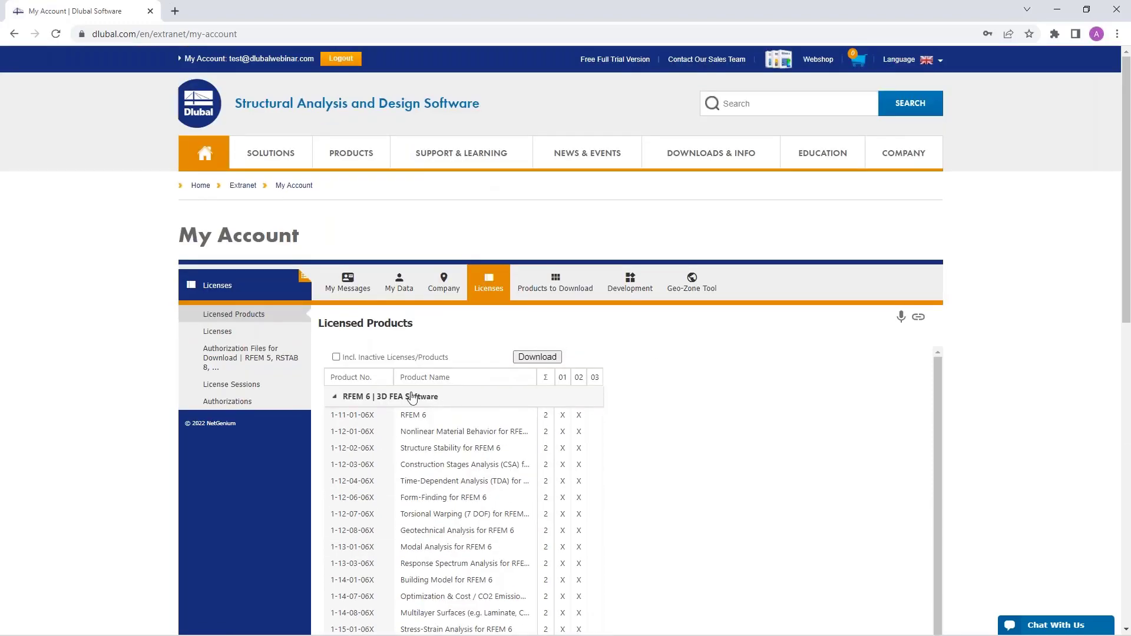
View the company's active licenses and the licenses currently borrowed
{"action": "left_click", "coordinate": [218, 331]}
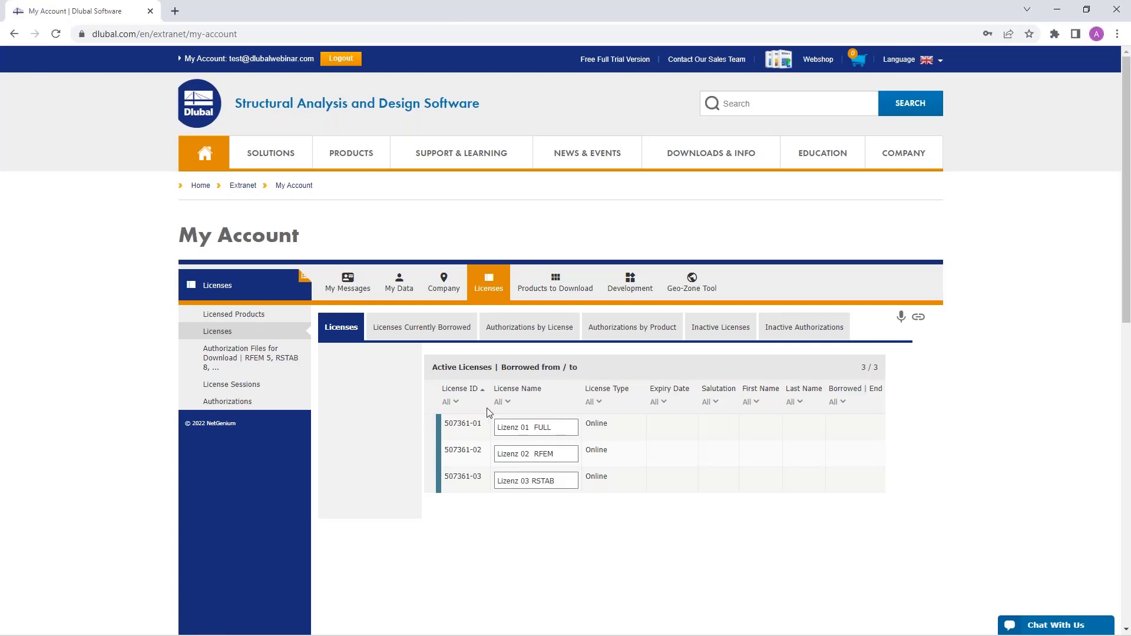
{"action": "left_click", "coordinate": [403, 328]}
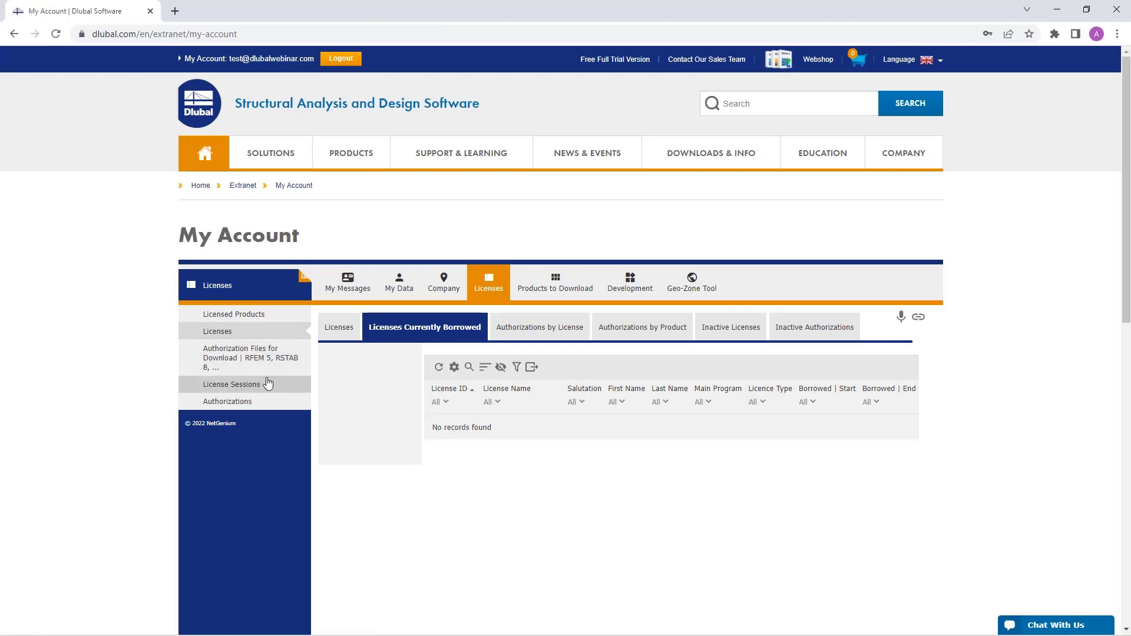
View the downloadable authorization files for RFEM 5 and RSTAB 8, the active license sessions and the active authorizations
{"action": "left_click", "coordinate": [236, 358]}
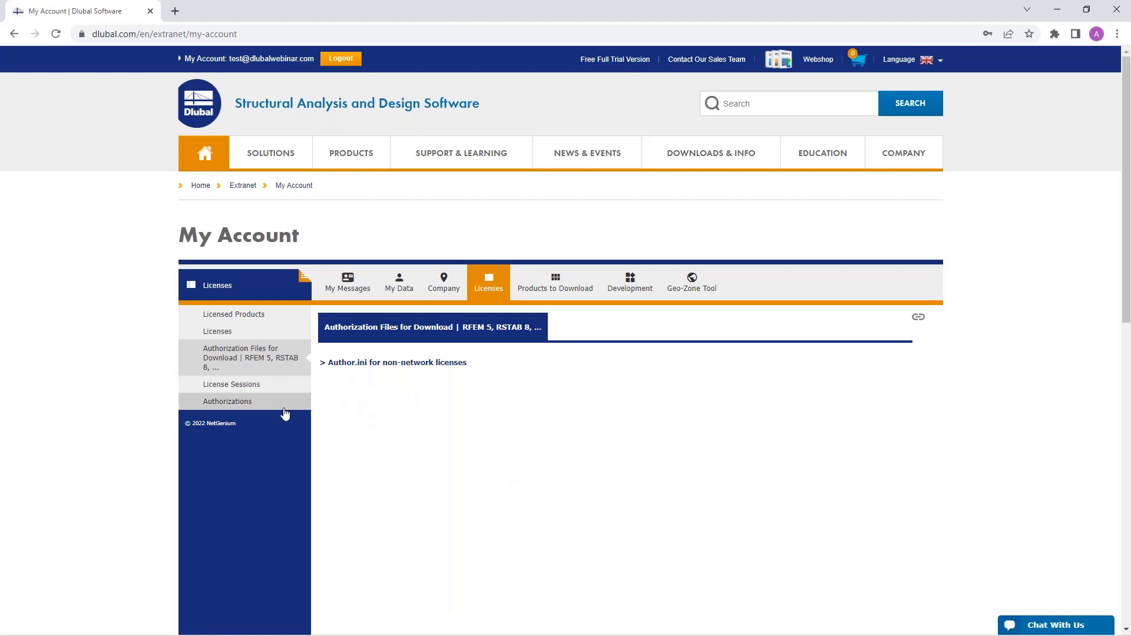
{"action": "left_click", "coordinate": [241, 386]}
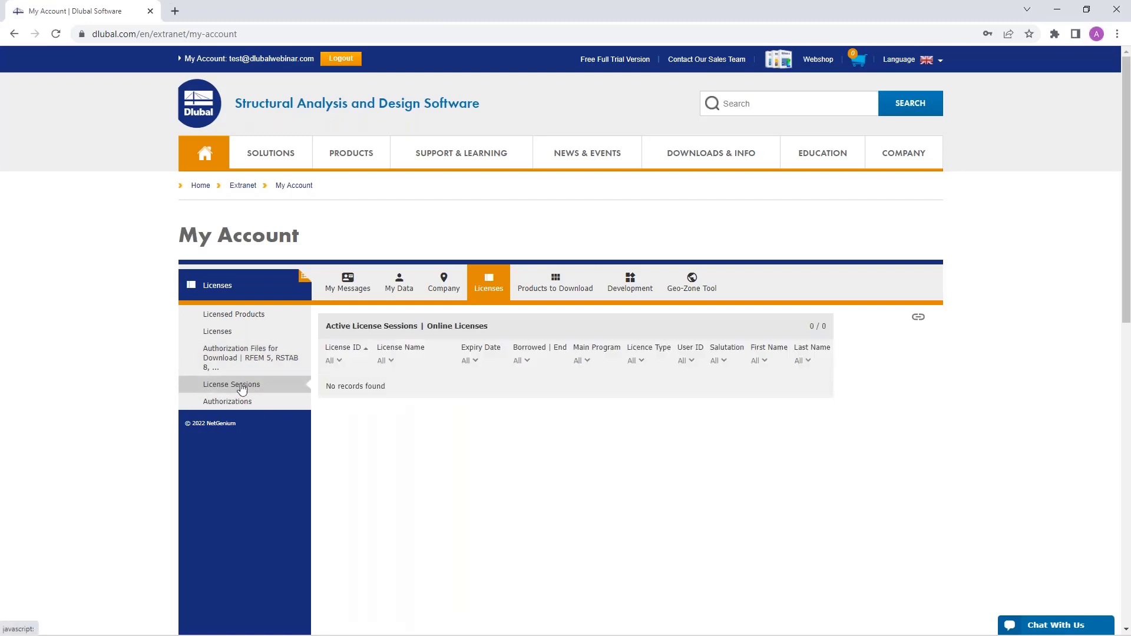
{"action": "left_click", "coordinate": [240, 402]}
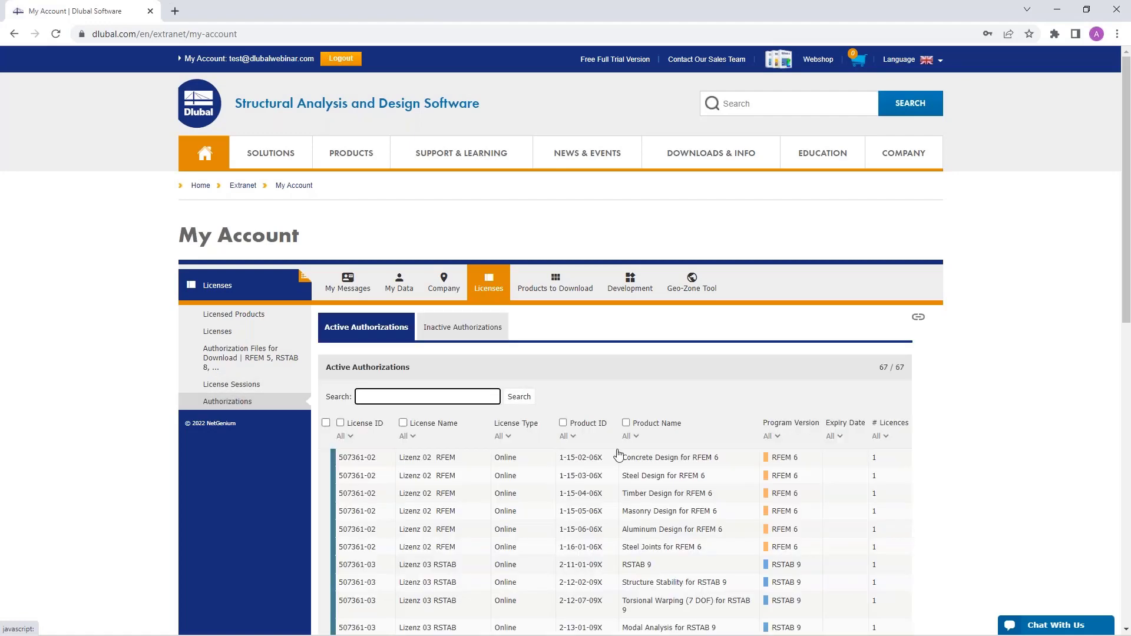
{"action": "scroll", "coordinate": [618, 454], "scroll_direction": "down", "scroll_amount": 2}
{"action": "scroll", "coordinate": [615, 454], "scroll_direction": "up", "scroll_amount": 2}
View the current product versions to download for R20 and R19, and browse the older versions list
{"action": "left_click", "coordinate": [548, 284]}
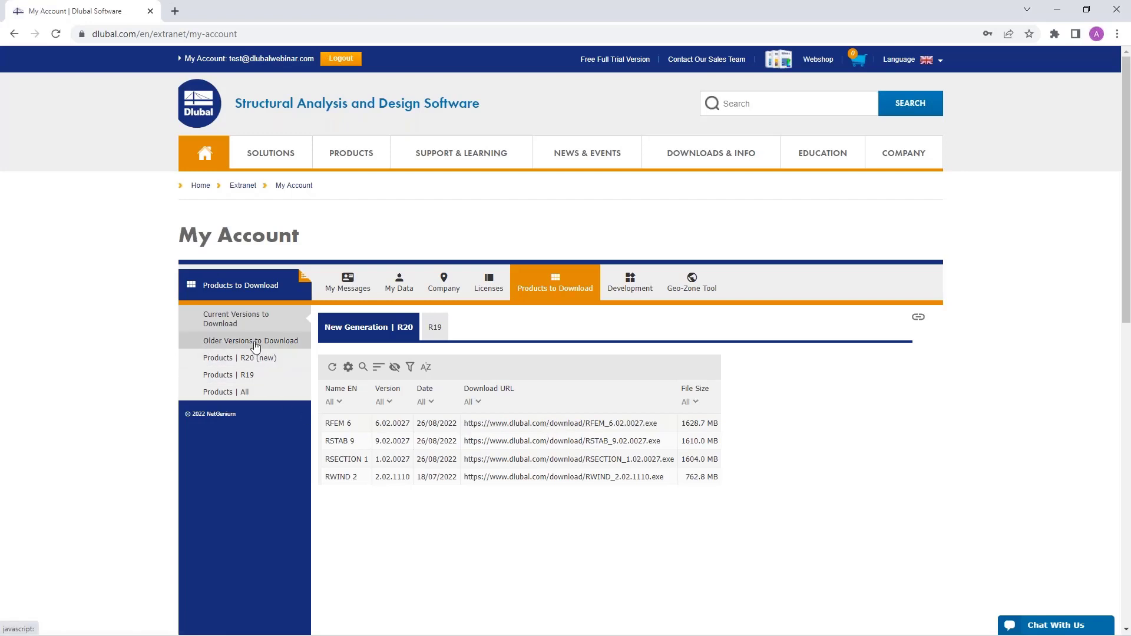
{"action": "left_click", "coordinate": [434, 329]}
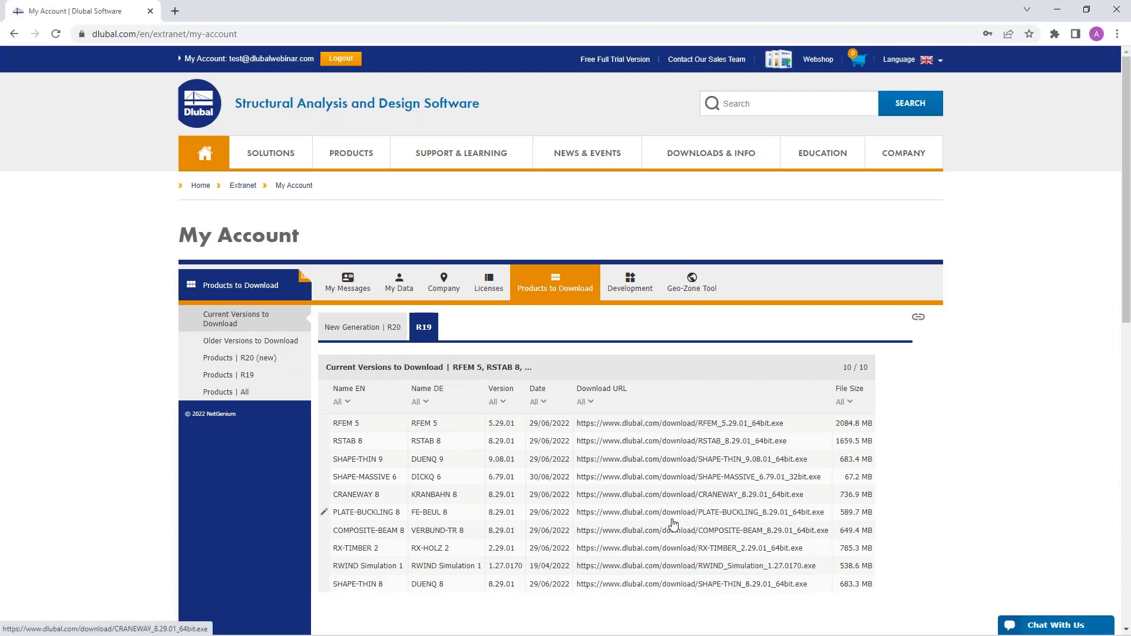
{"action": "left_click", "coordinate": [233, 341]}
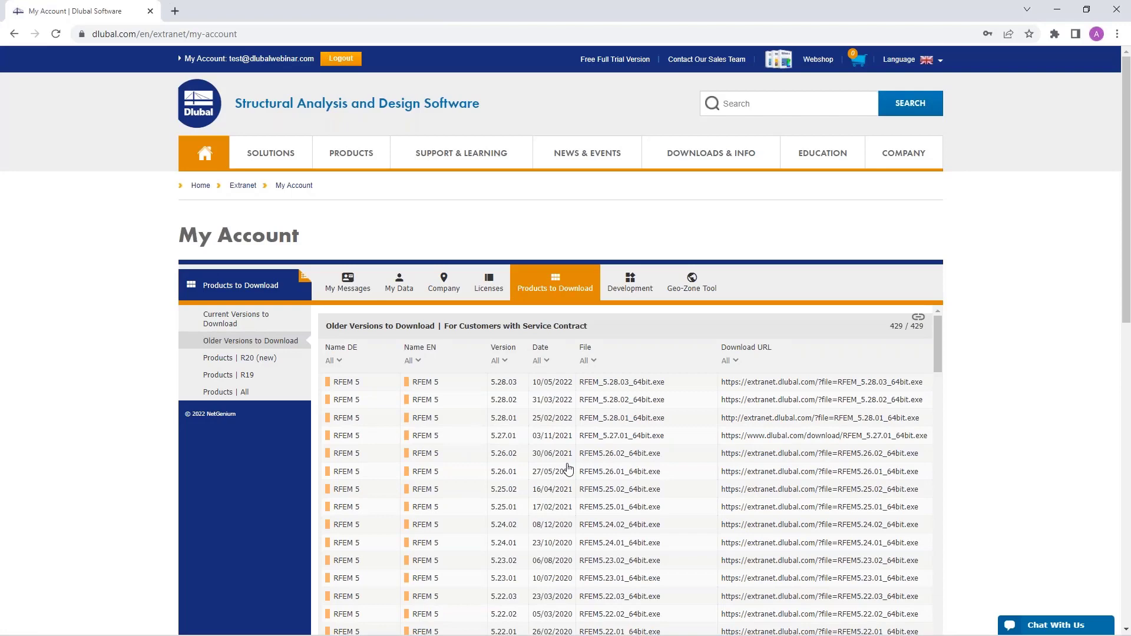
{"action": "scroll", "coordinate": [569, 469], "scroll_direction": "down", "scroll_amount": 3}
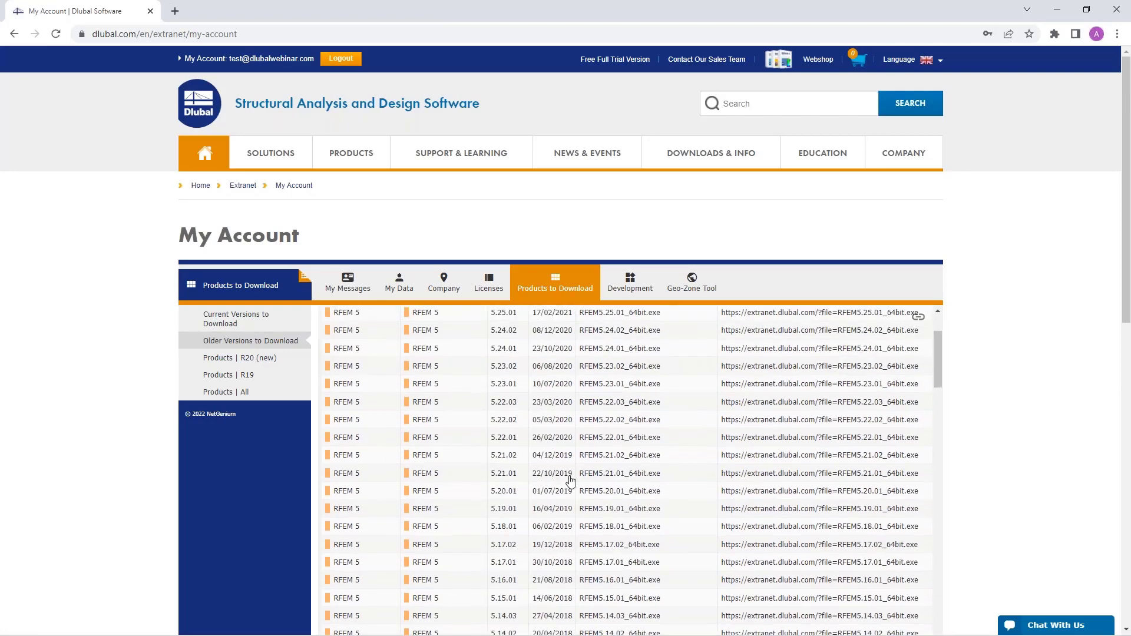
{"action": "scroll", "coordinate": [625, 500], "scroll_direction": "down", "scroll_amount": 20}
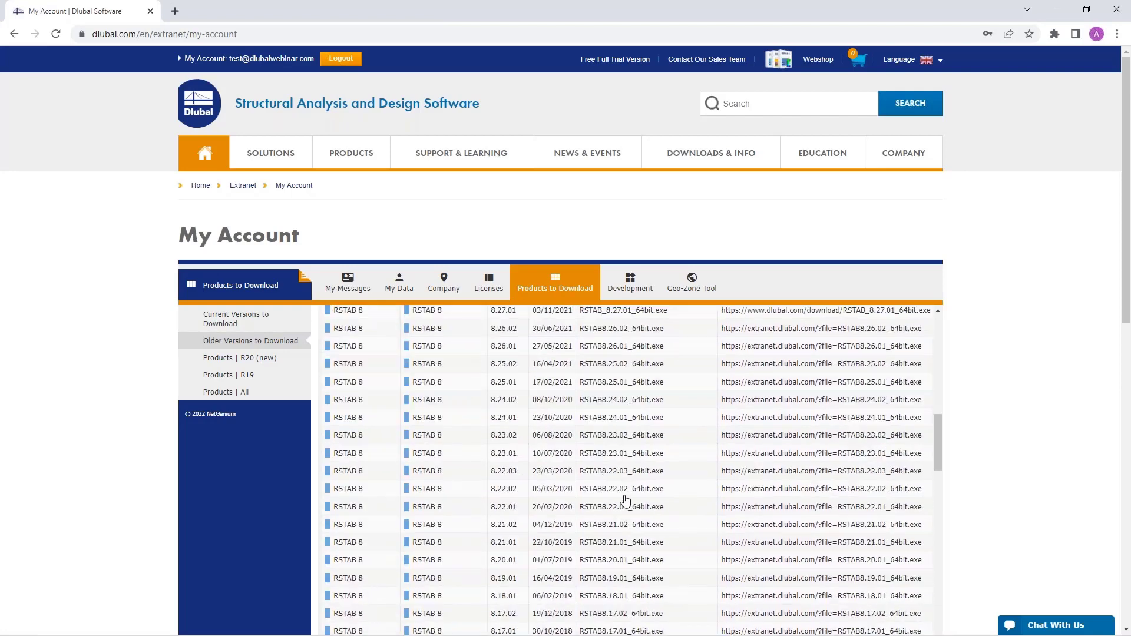
{"action": "scroll", "coordinate": [567, 492], "scroll_direction": "up", "scroll_amount": 20}
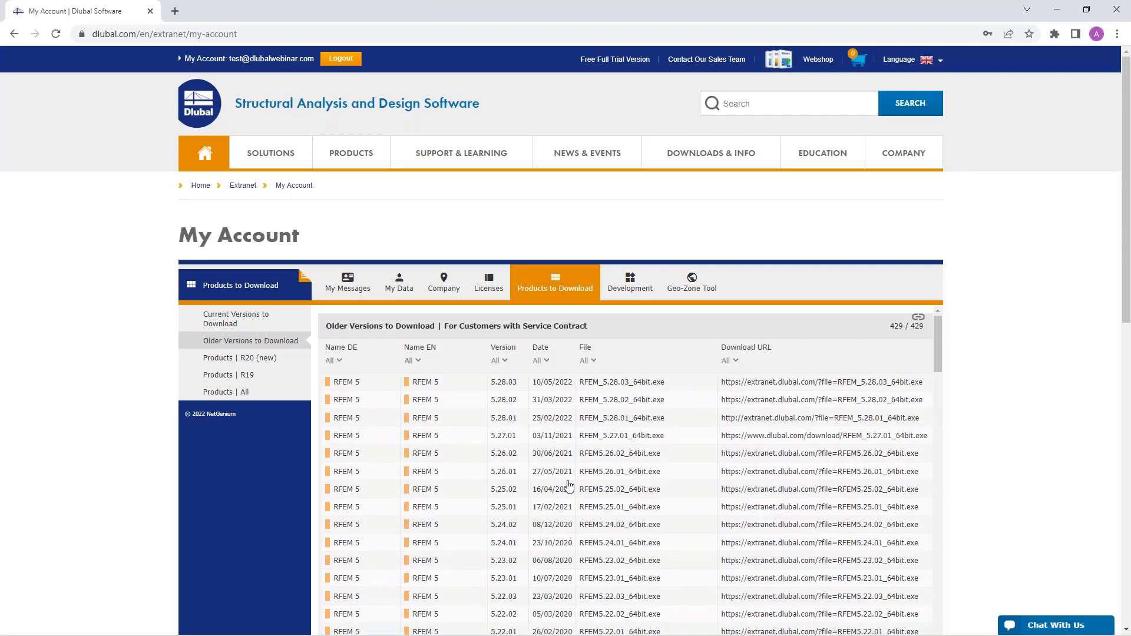
List the first-license products of R20 and open the product web page of Form-Finding for RFEM 6
{"action": "left_click", "coordinate": [224, 358]}
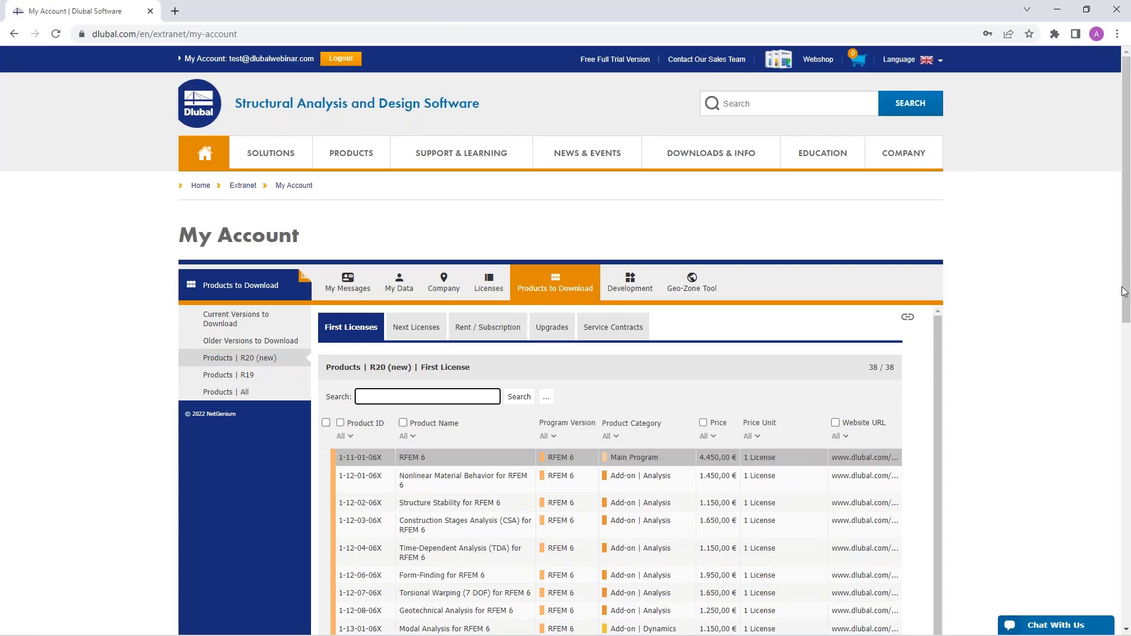
{"action": "left_click_drag", "start_coordinate": [1124, 292], "coordinate": [1130, 373]}
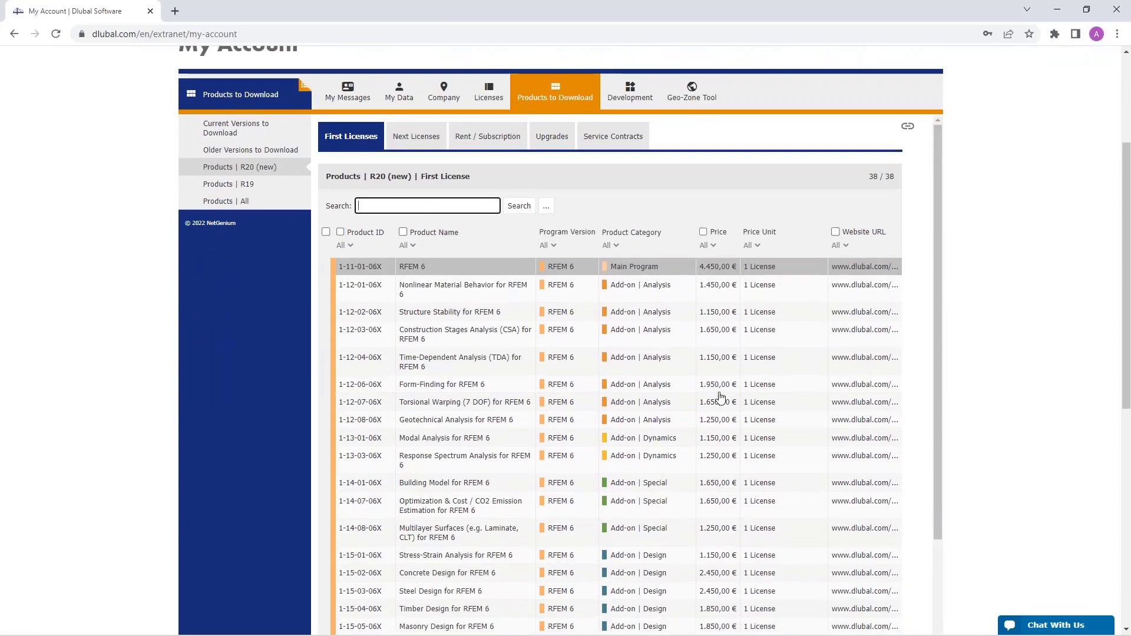
{"action": "left_click", "coordinate": [512, 390]}
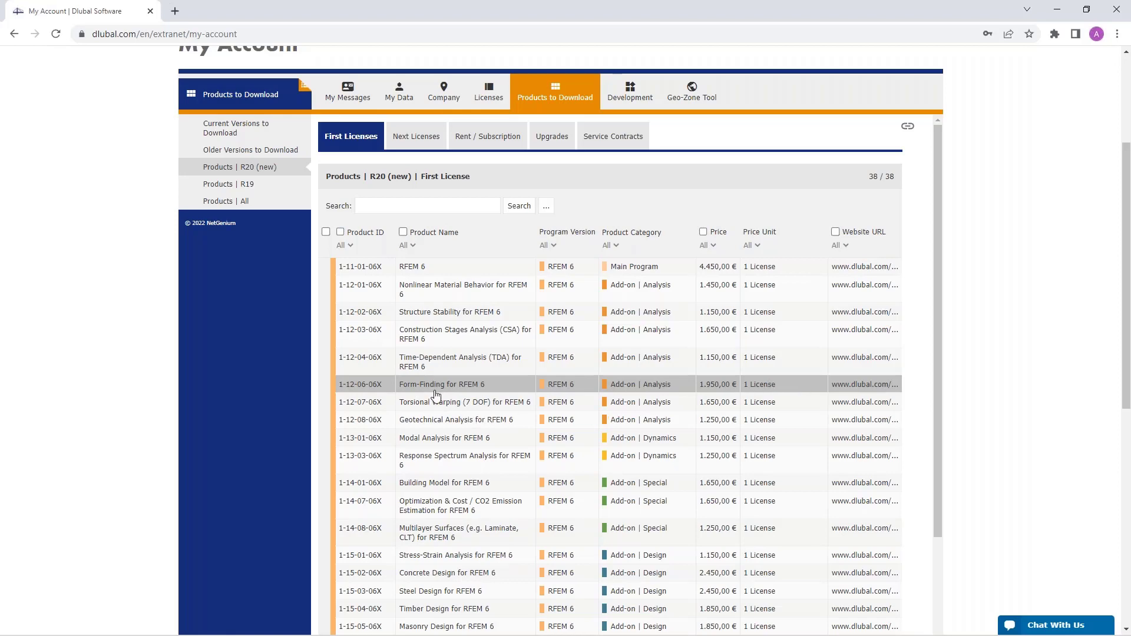
{"action": "left_click", "coordinate": [864, 386]}
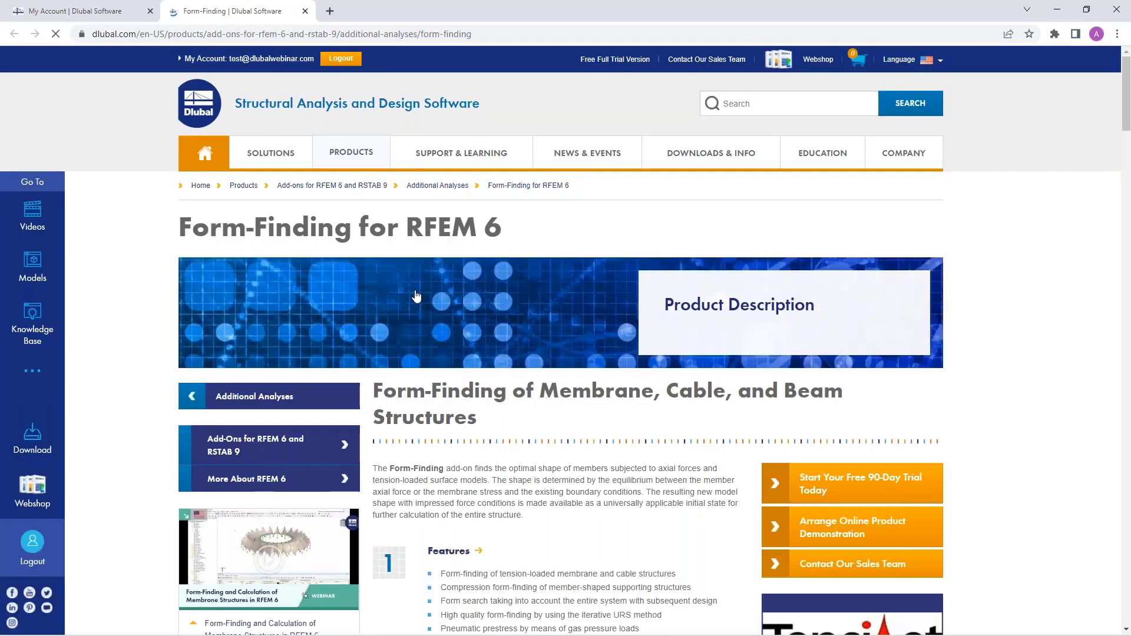
Examine the Form-Finding product page down to its price and purchase options, and return to the account page
{"action": "scroll", "coordinate": [986, 365], "scroll_direction": "down", "scroll_amount": 2}
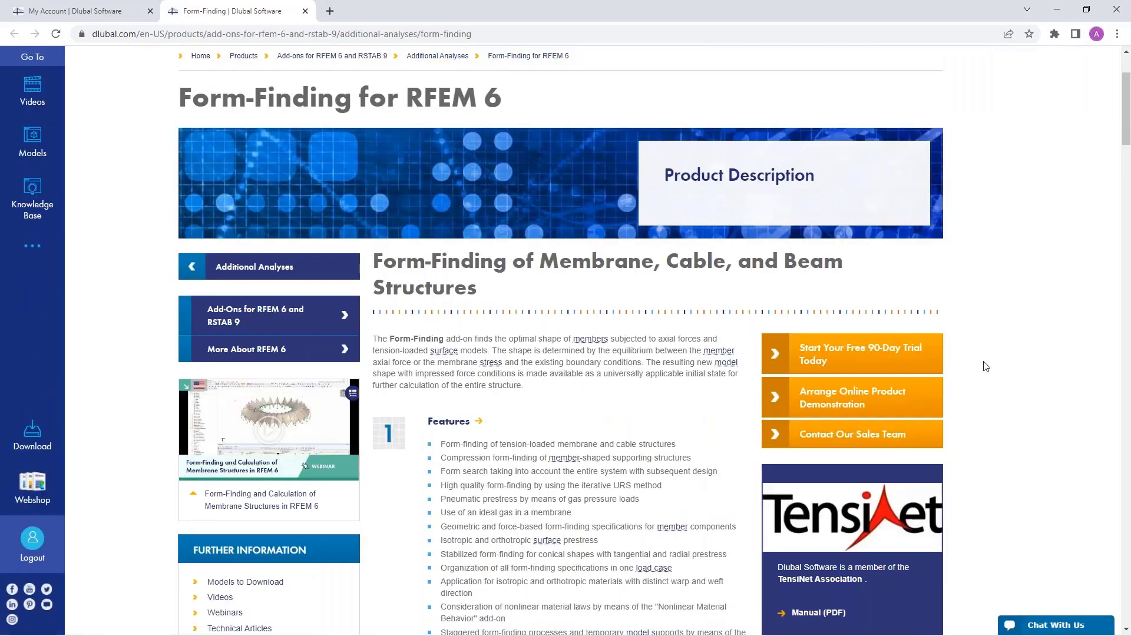
{"action": "scroll", "coordinate": [986, 366], "scroll_direction": "down", "scroll_amount": 20}
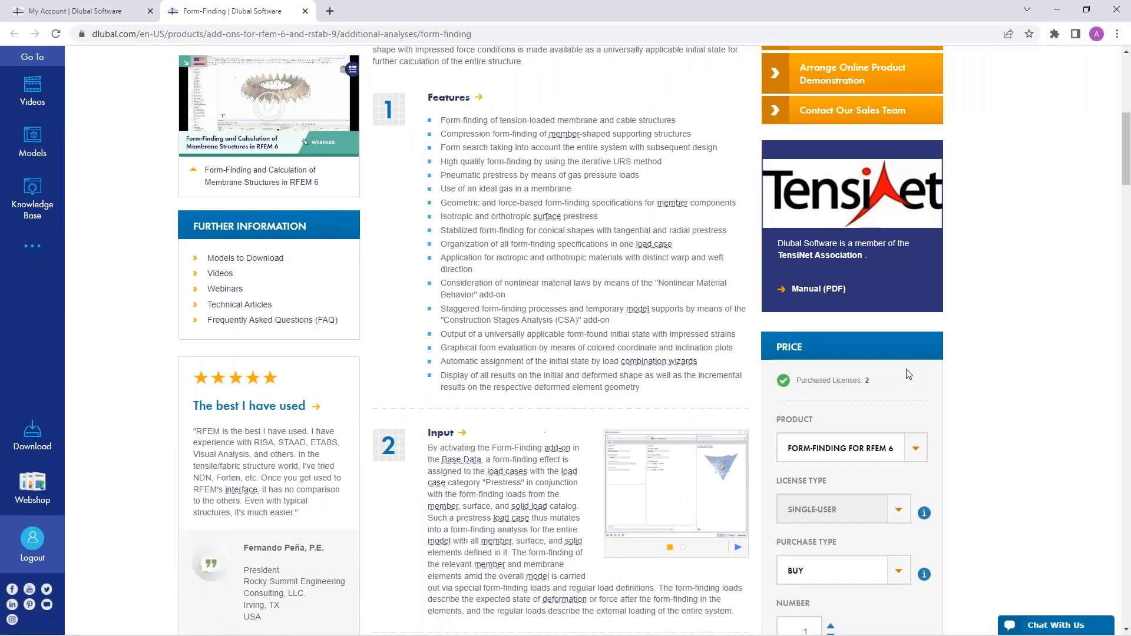
{"action": "scroll", "coordinate": [858, 374], "scroll_direction": "up", "scroll_amount": 20}
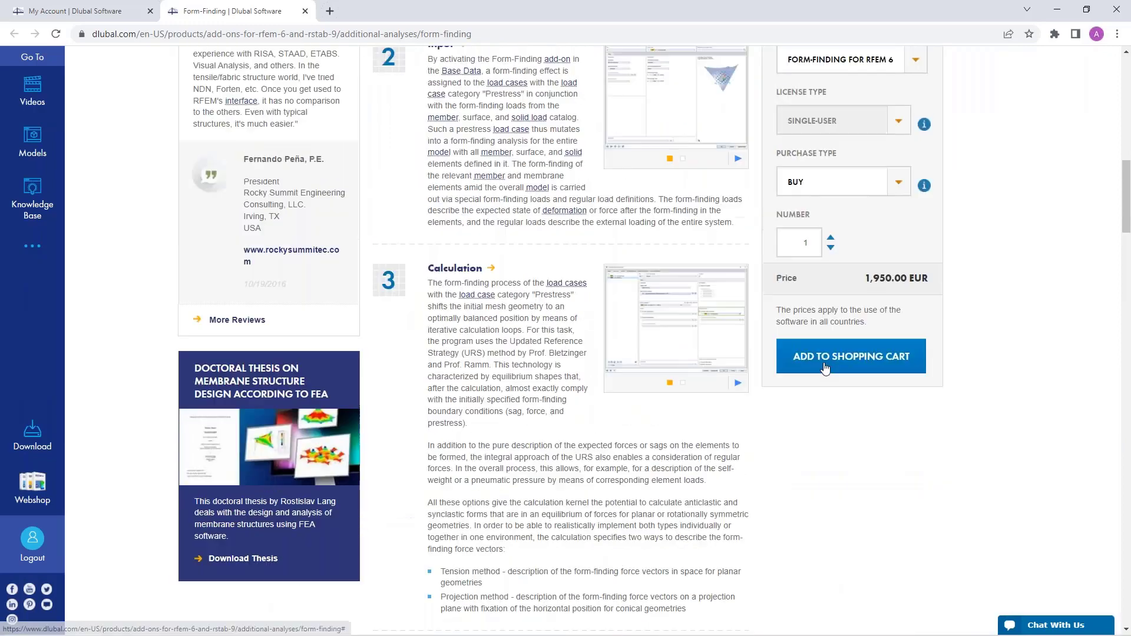
{"action": "scroll", "coordinate": [759, 360], "scroll_direction": "up", "scroll_amount": 6}
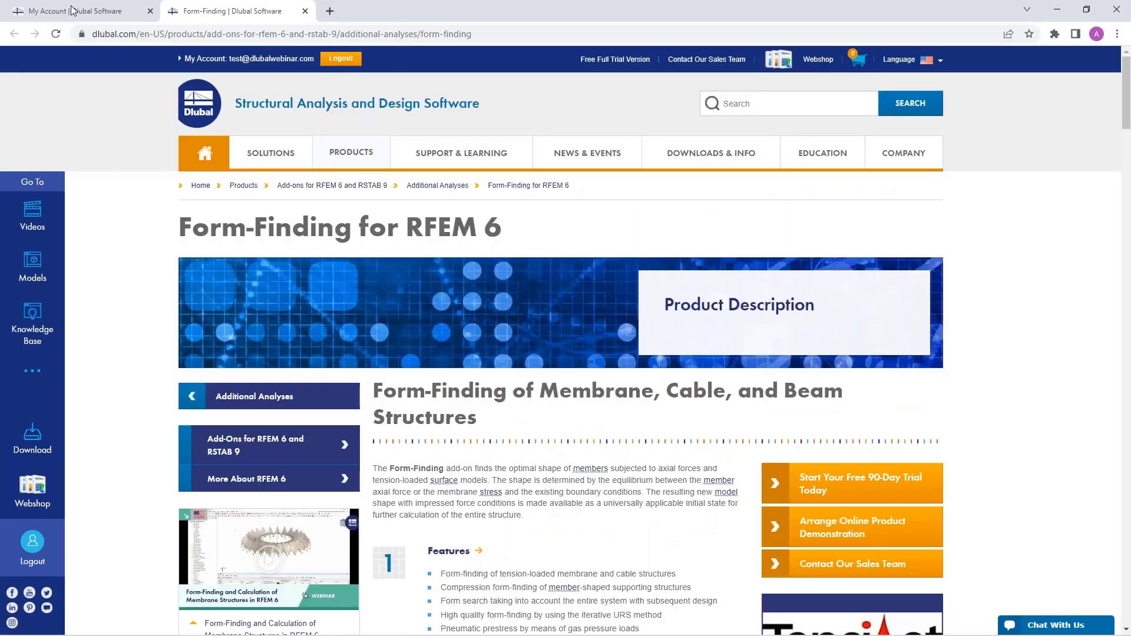
{"action": "left_click", "coordinate": [73, 11]}
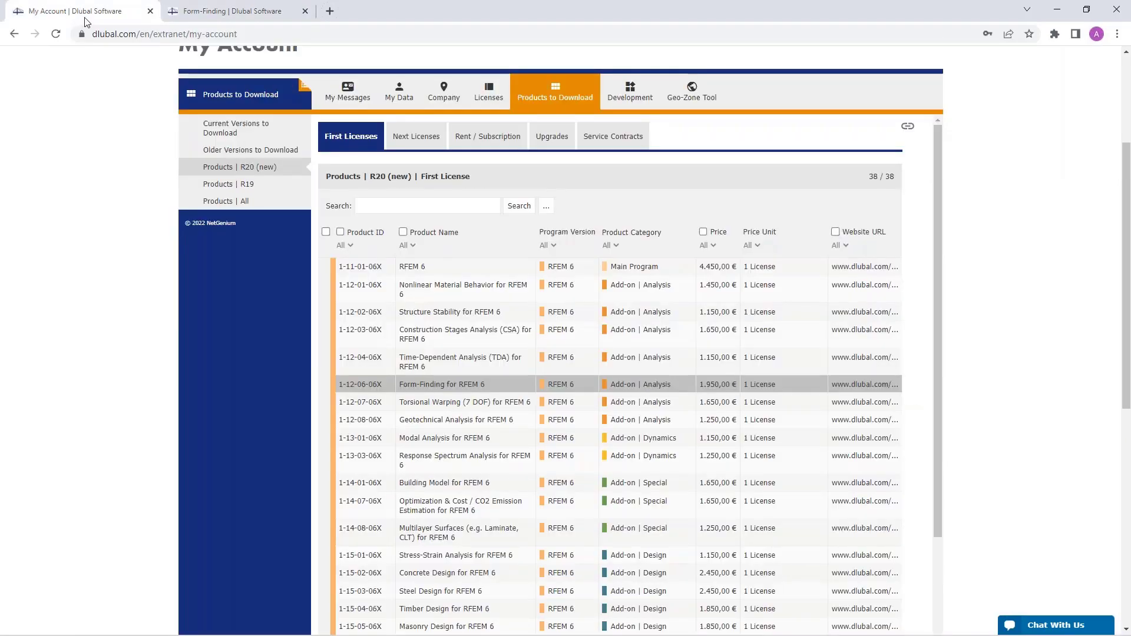
View the R19 first-license product list and the list of all products
{"action": "left_click", "coordinate": [224, 184]}
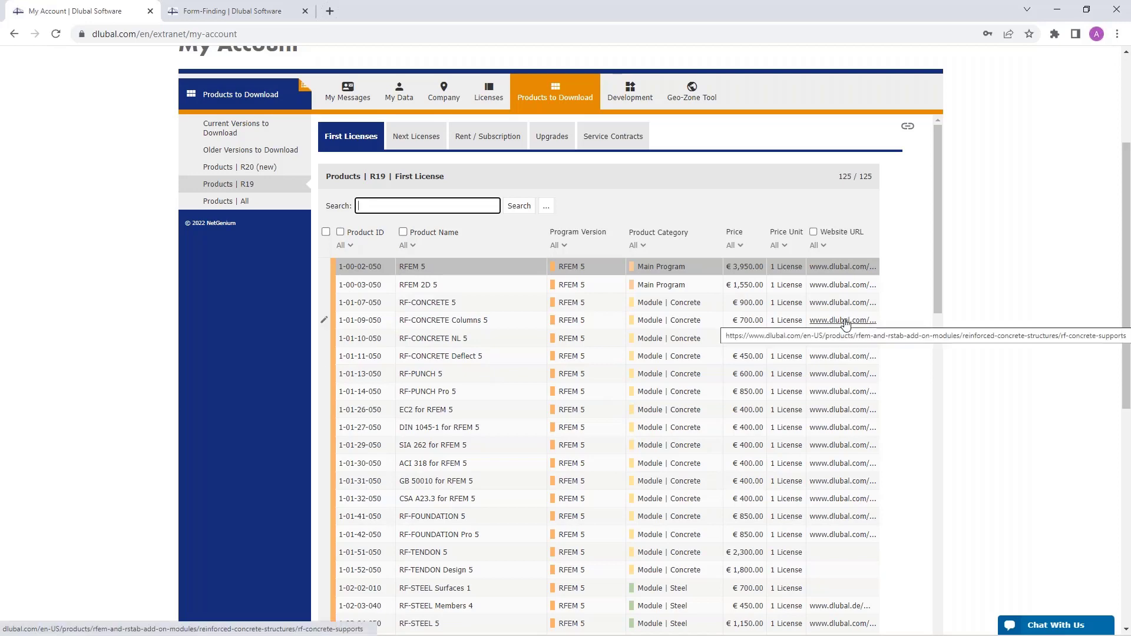
{"action": "left_click", "coordinate": [223, 201]}
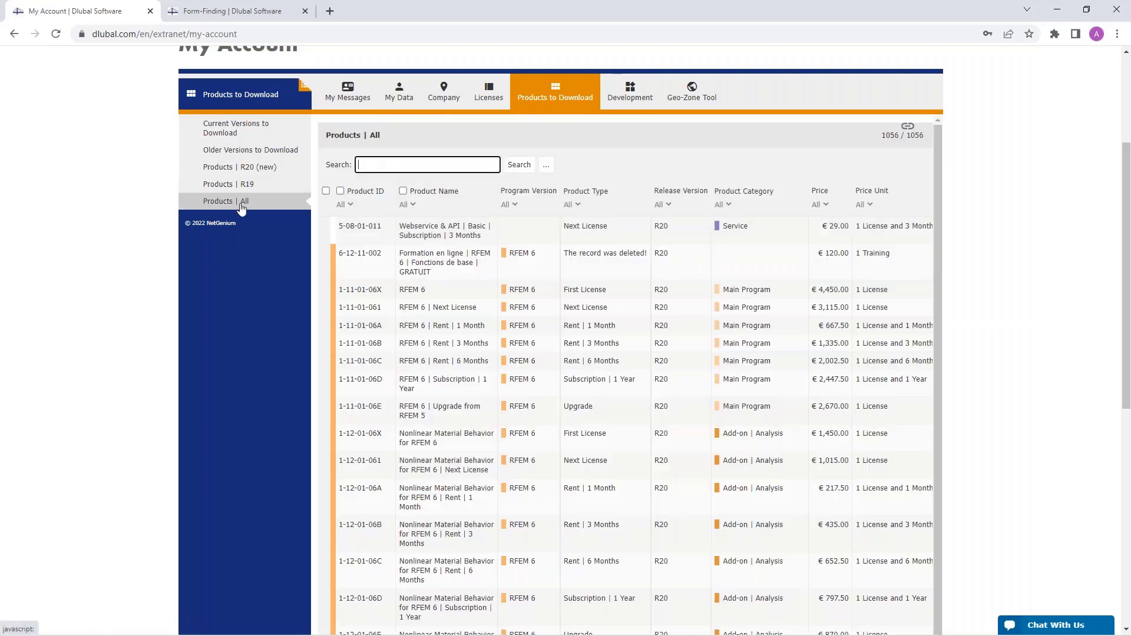
{"action": "scroll", "coordinate": [574, 367], "scroll_direction": "up", "scroll_amount": 3}
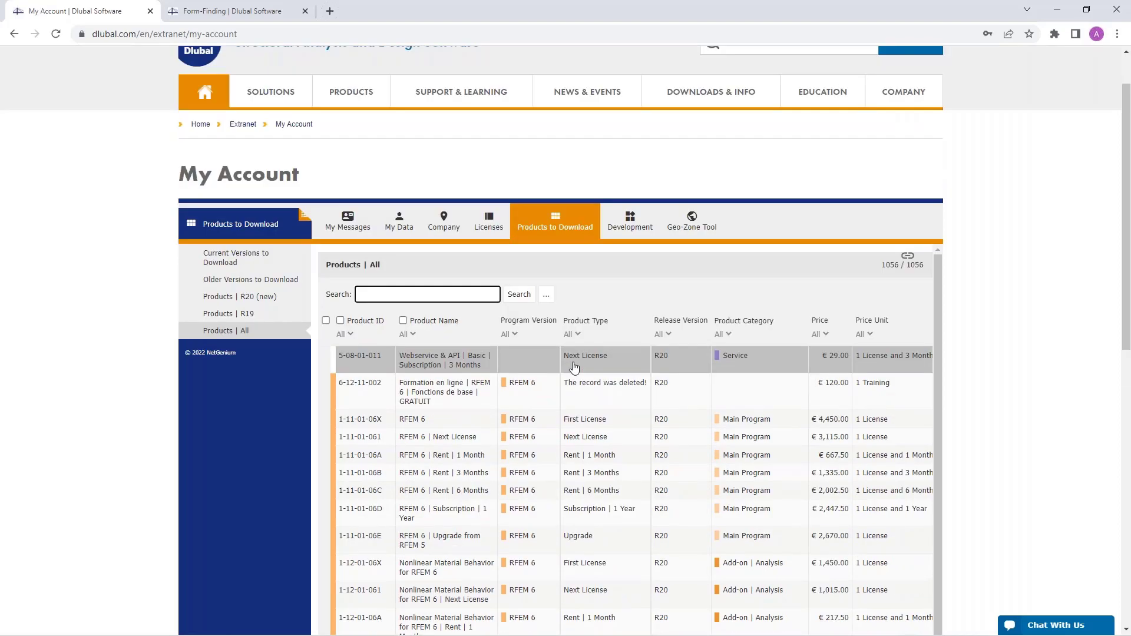
{"action": "scroll", "coordinate": [575, 367], "scroll_direction": "up", "scroll_amount": 2}
Filter the implemented RFEM 6 features by the Steel joints add-on and view the Rectangular Hollow Sections feature
{"action": "left_click", "coordinate": [630, 221]}
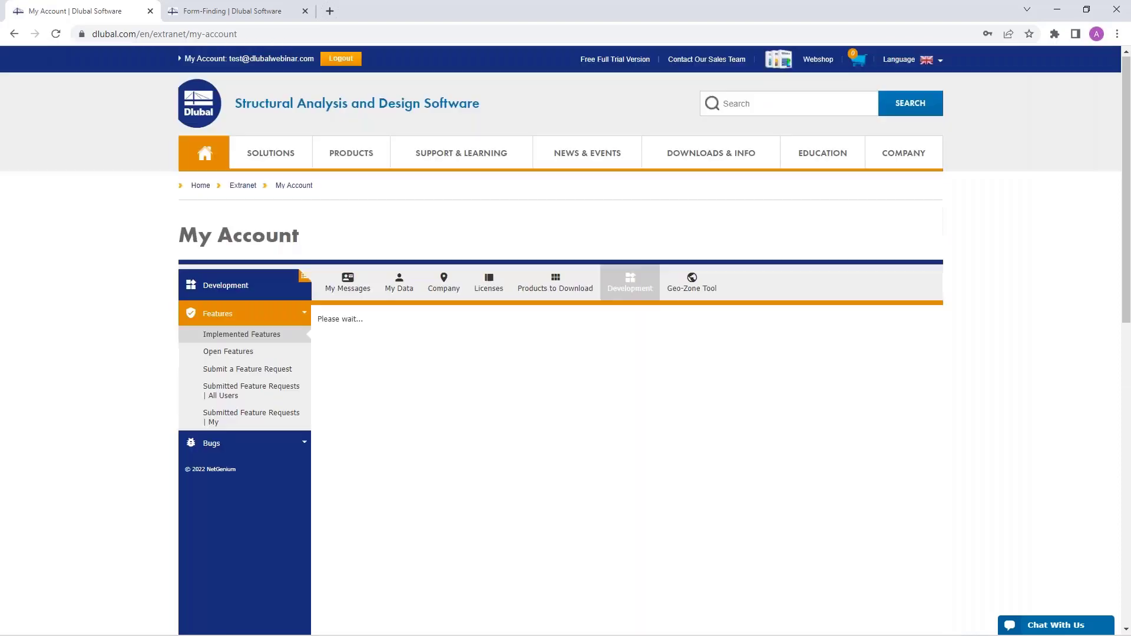
{"action": "scroll", "coordinate": [937, 355], "scroll_direction": "down", "scroll_amount": 3}
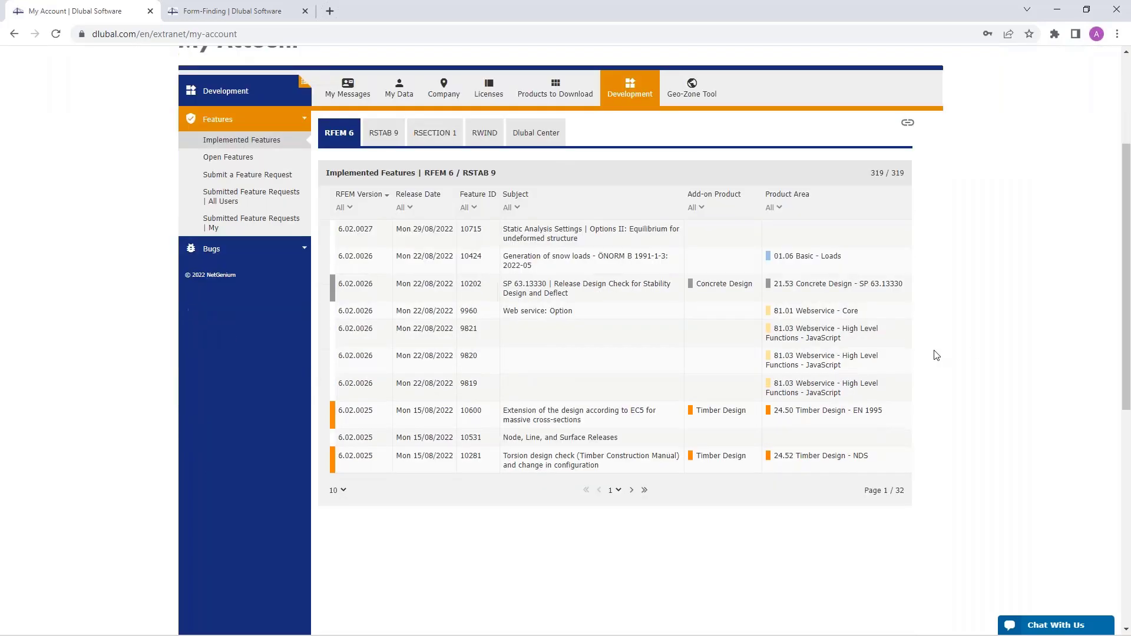
{"action": "scroll", "coordinate": [937, 355], "scroll_direction": "up", "scroll_amount": 1}
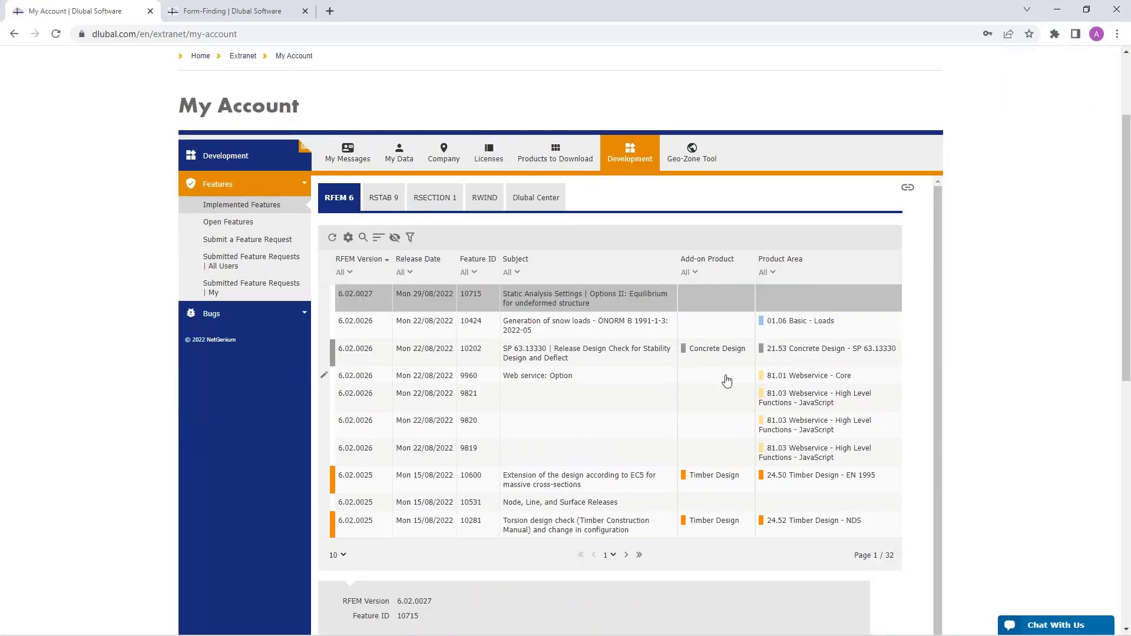
{"action": "left_click", "coordinate": [696, 273]}
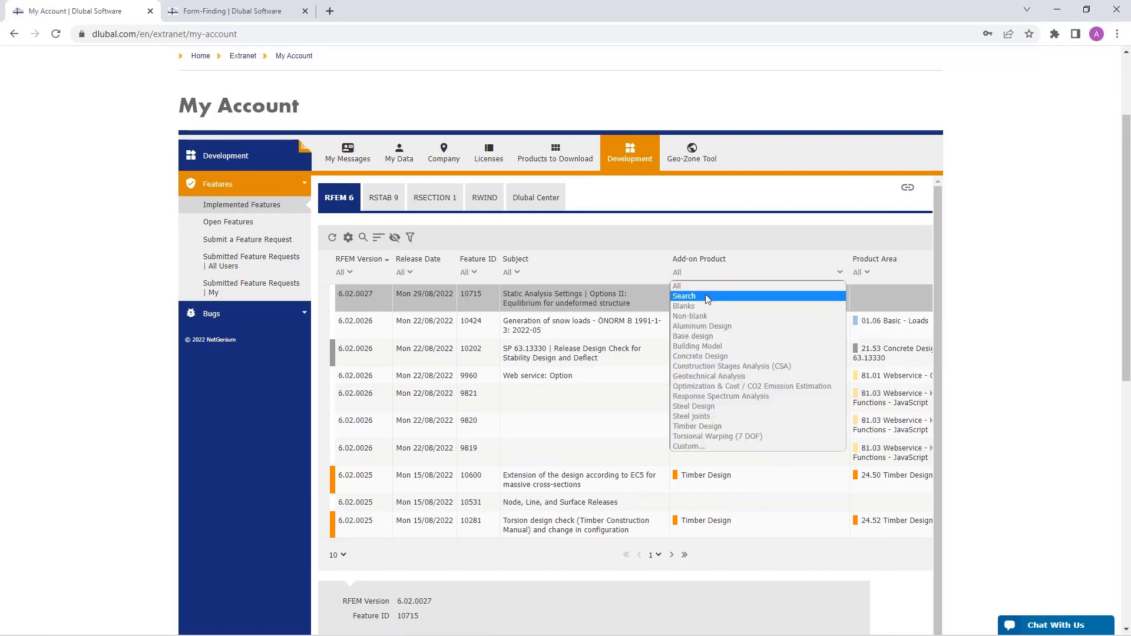
{"action": "left_click", "coordinate": [734, 416]}
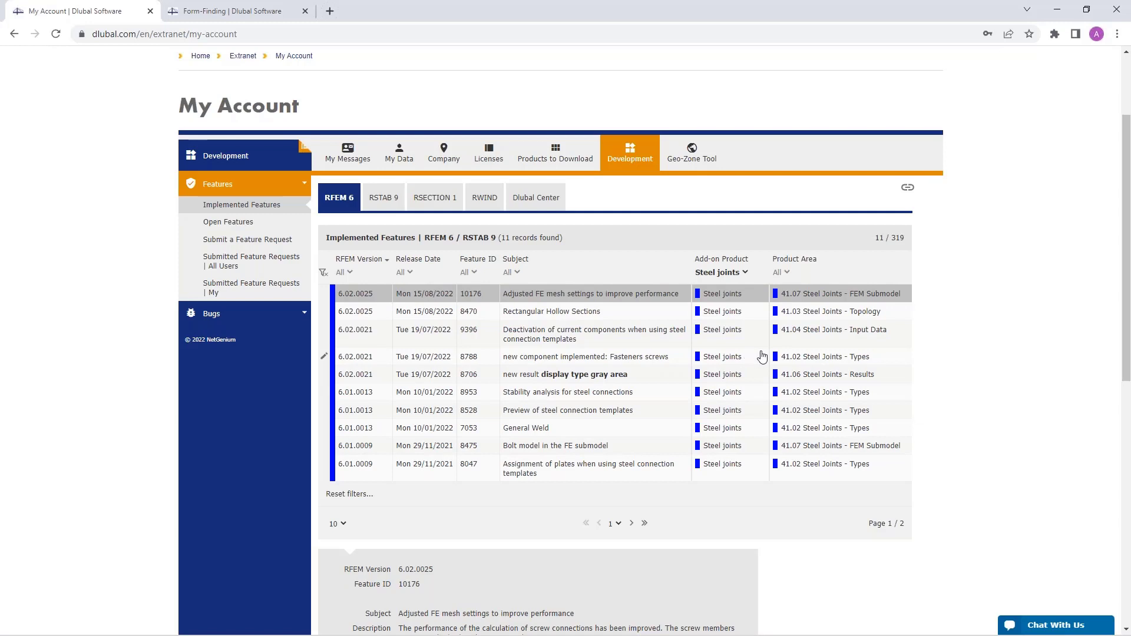
{"action": "left_click", "coordinate": [634, 310]}
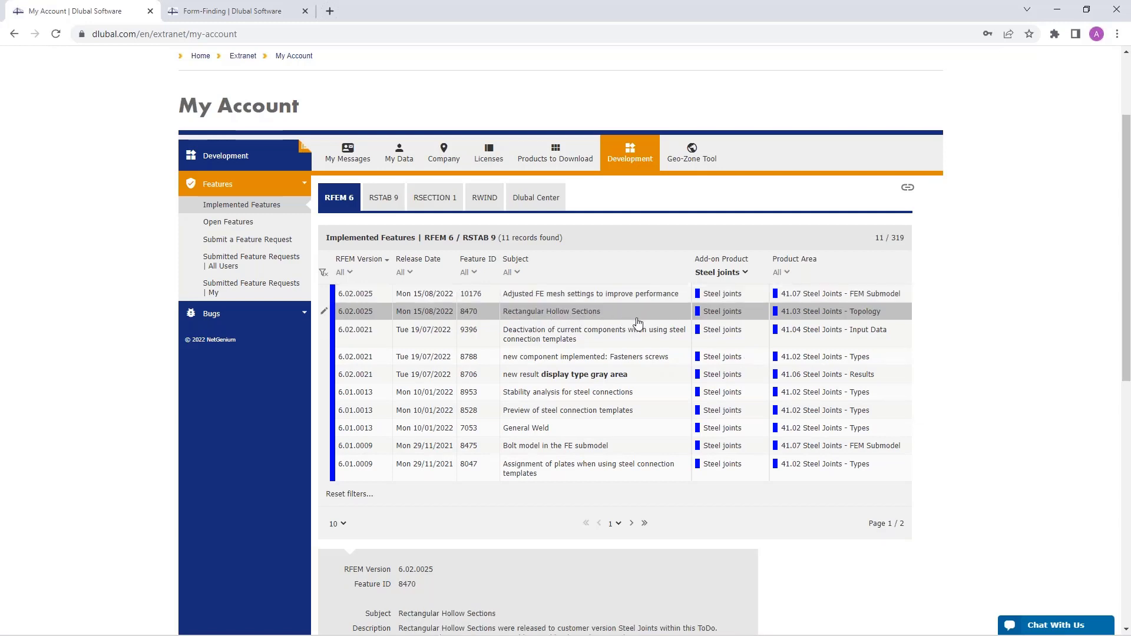
Reset the add-on product filter to All and view the implemented features of RSTAB 9 and RSECTION 1
{"action": "left_click", "coordinate": [744, 274]}
{"action": "left_click", "coordinate": [716, 283]}
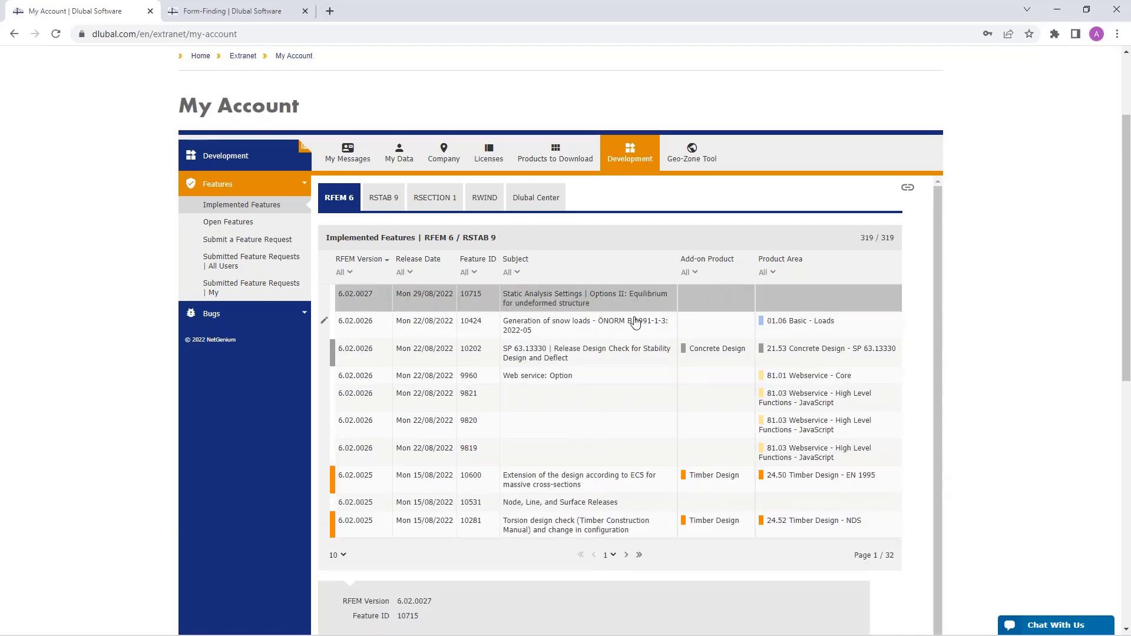
{"action": "left_click", "coordinate": [384, 201]}
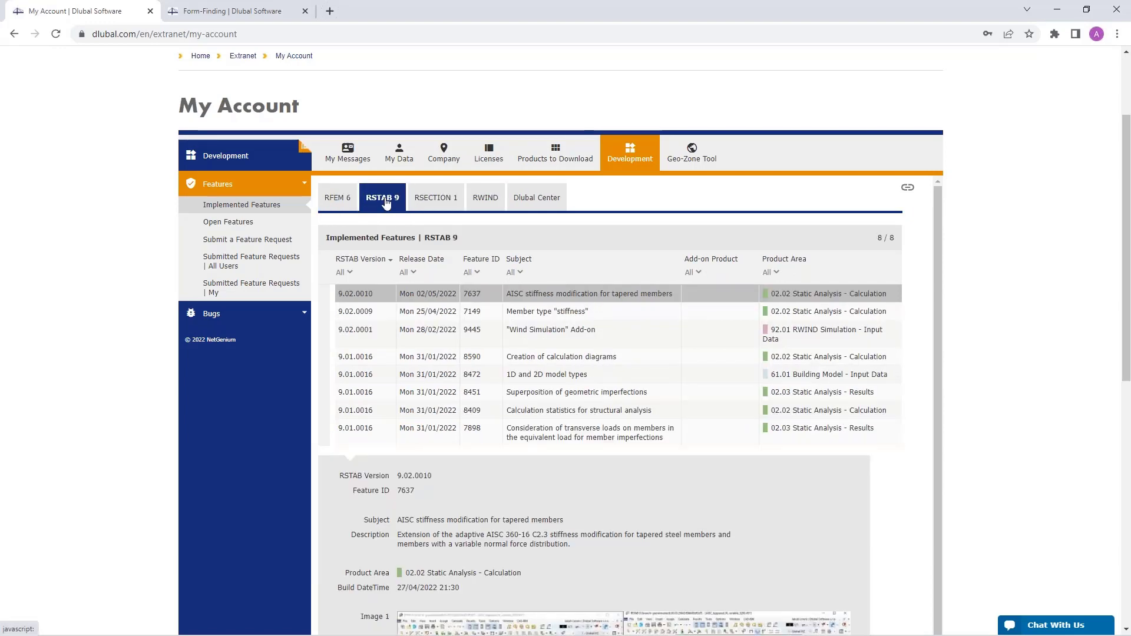
{"action": "left_click", "coordinate": [434, 200]}
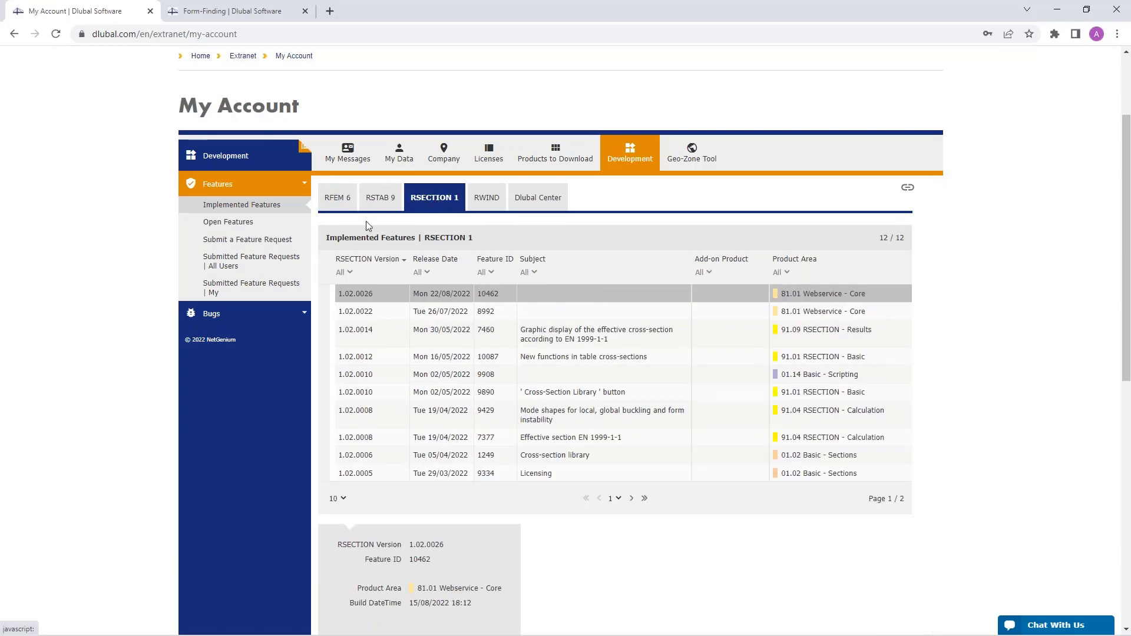
View the open RFEM 6 features and examine the feature request form, including its subject, product, description and attachment fields
{"action": "left_click", "coordinate": [228, 229]}
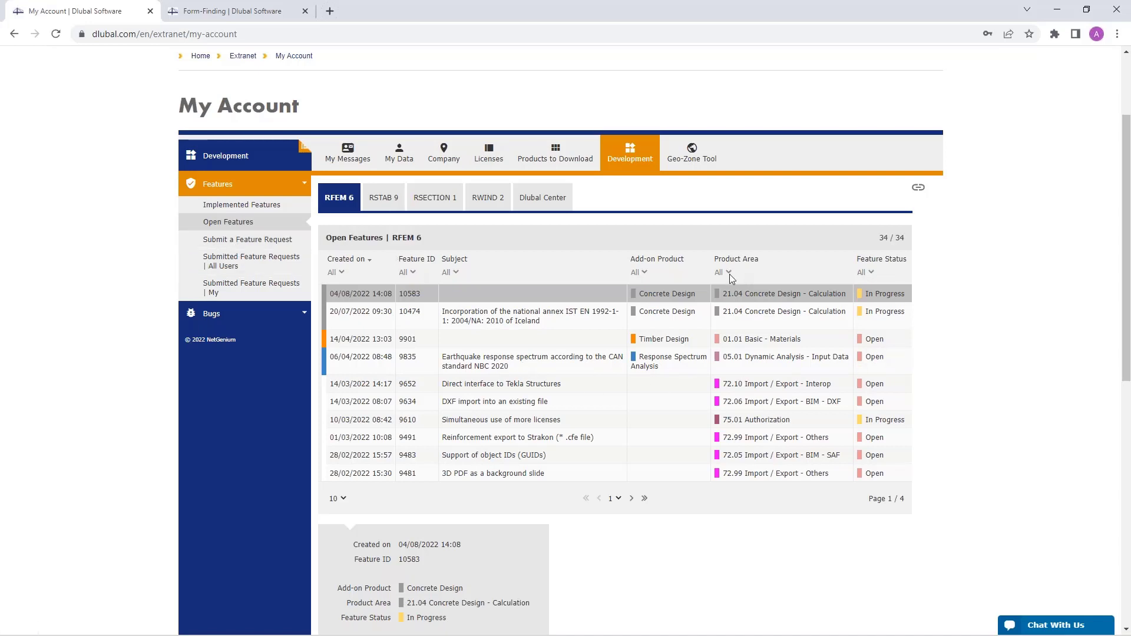
{"action": "left_click", "coordinate": [248, 239]}
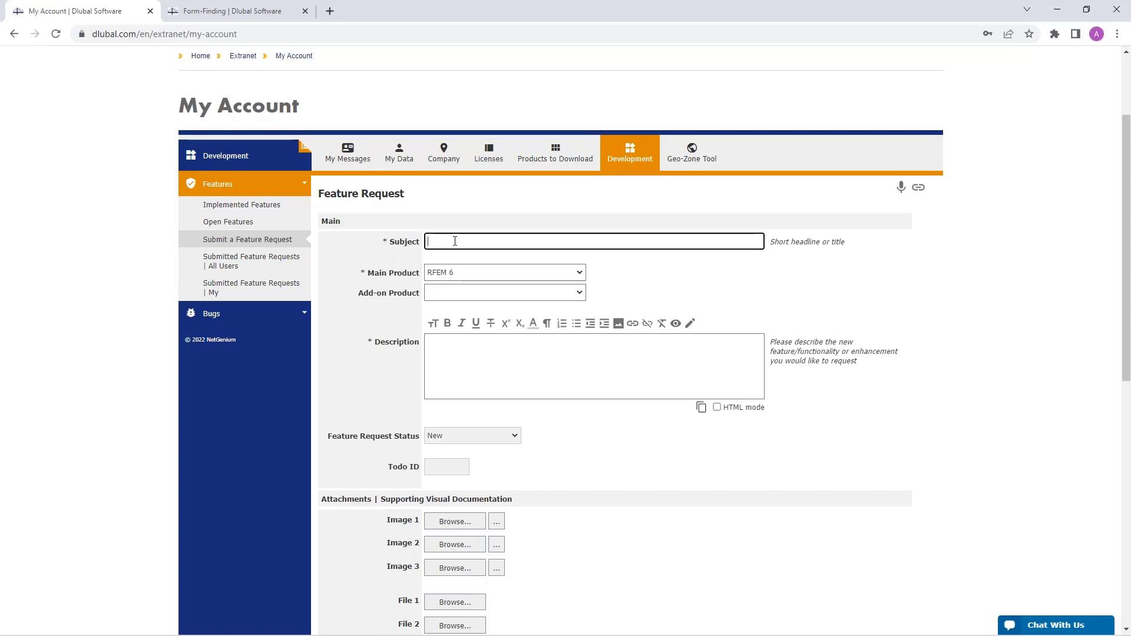
{"action": "left_click", "coordinate": [467, 354]}
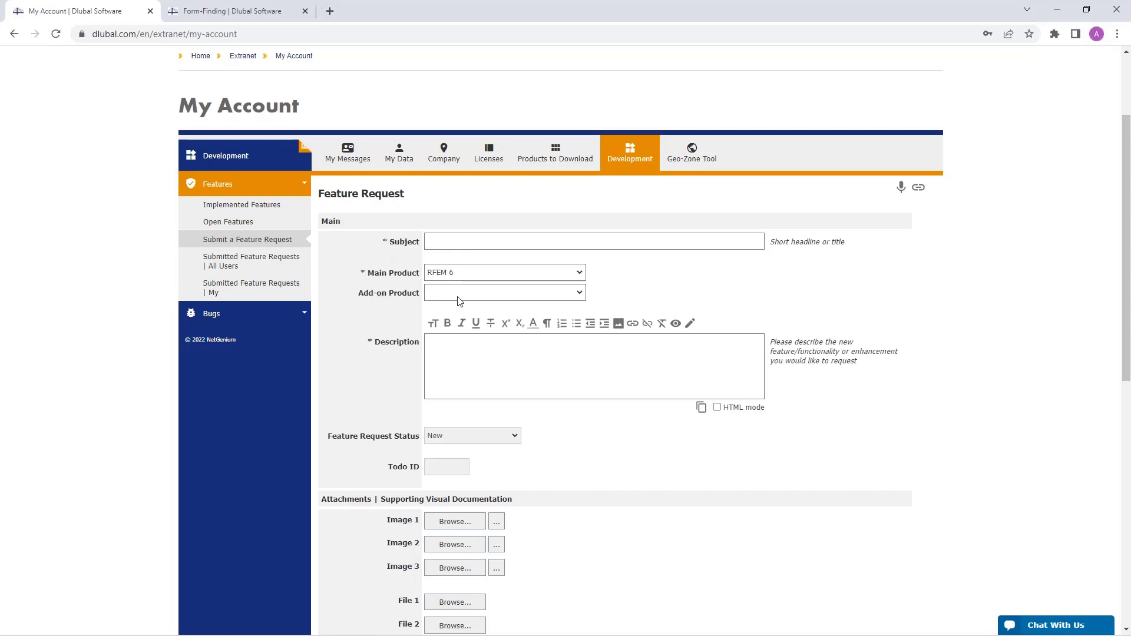
{"action": "scroll", "coordinate": [482, 438], "scroll_direction": "down", "scroll_amount": 2}
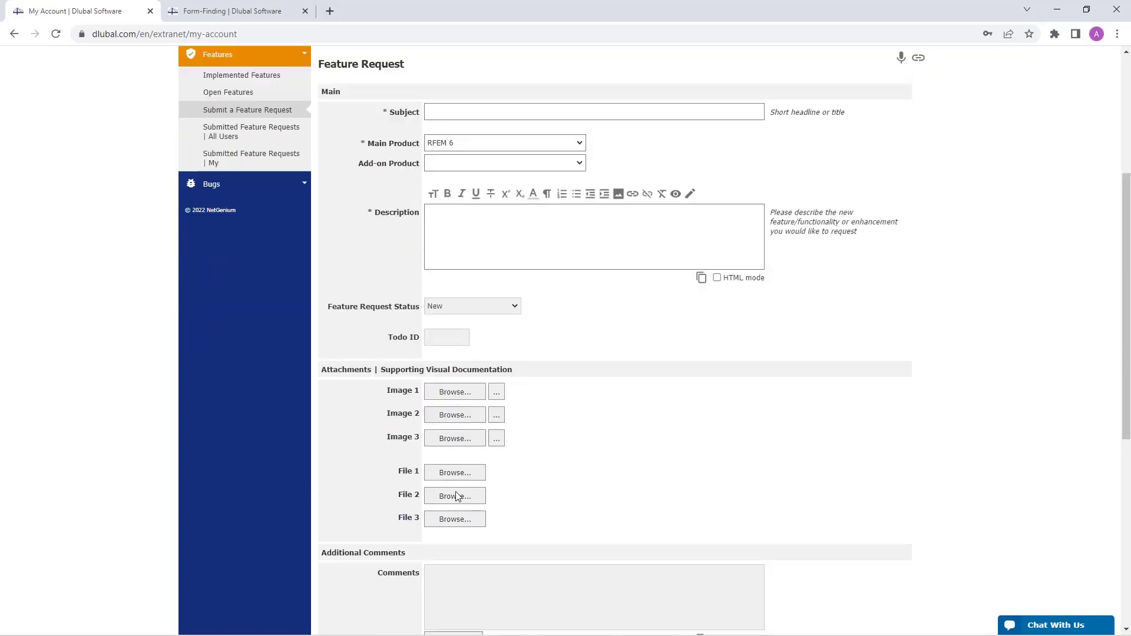
{"action": "scroll", "coordinate": [567, 431], "scroll_direction": "up", "scroll_amount": 4}
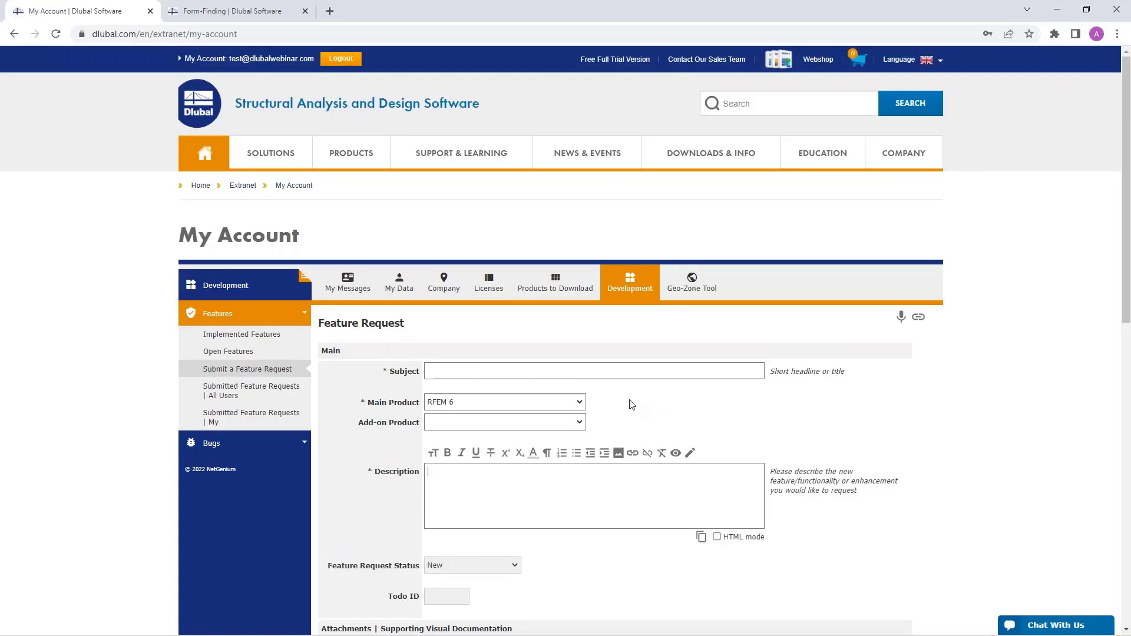
Look over the rest of the feature request form and view the submitted feature requests of all users and of the own account
{"action": "scroll", "coordinate": [455, 392], "scroll_direction": "down", "scroll_amount": 2}
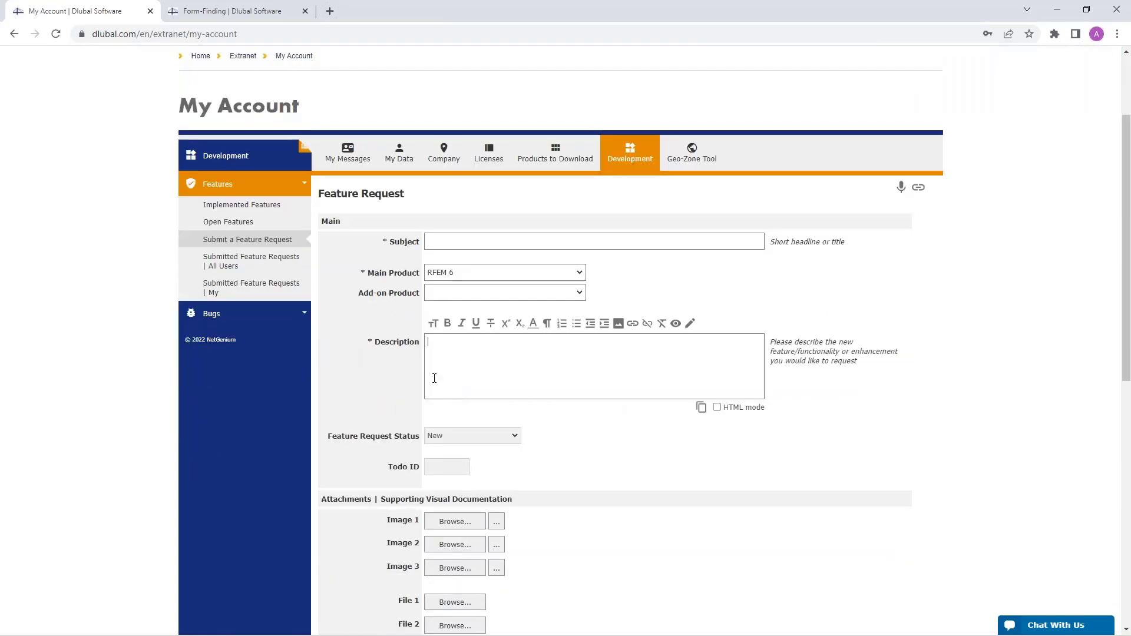
{"action": "left_click", "coordinate": [240, 269]}
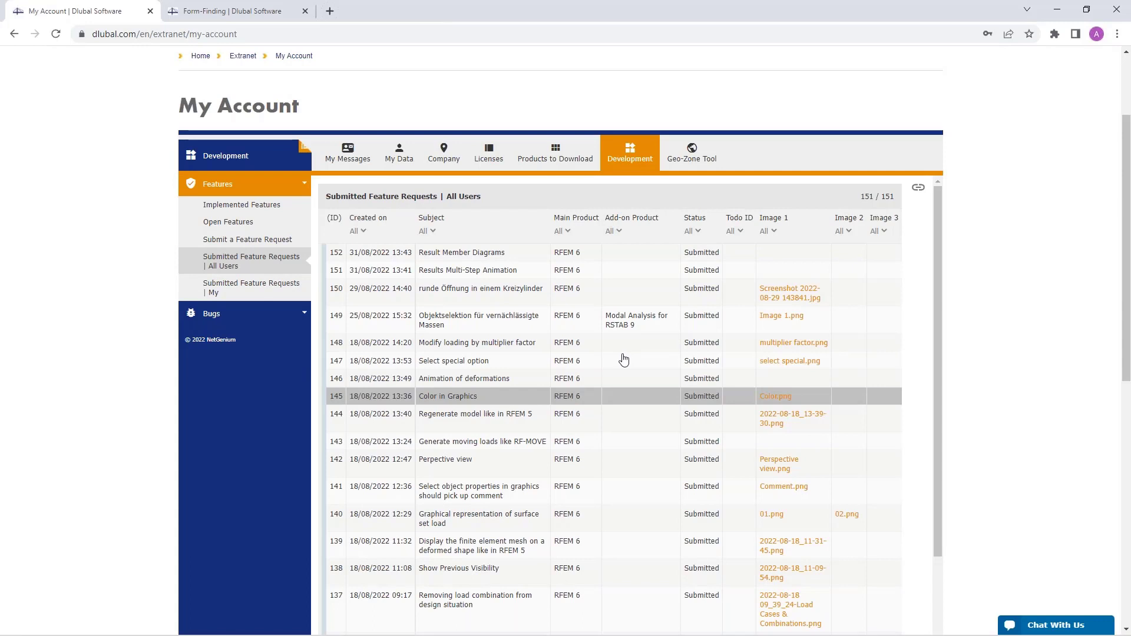
{"action": "left_click", "coordinate": [247, 293]}
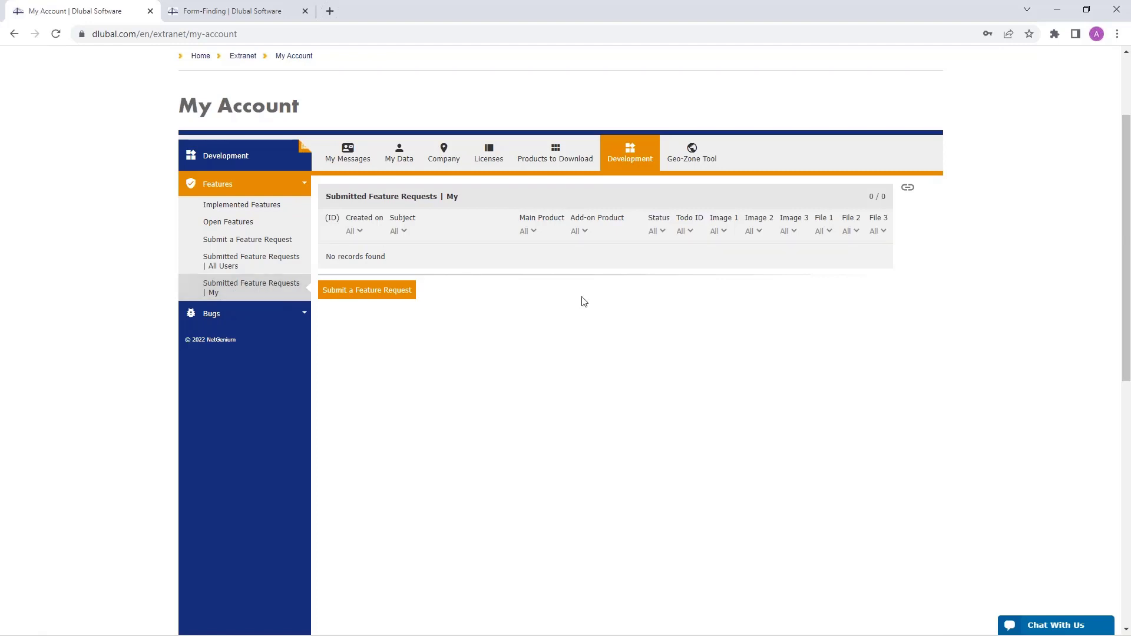
View the Geo-Zone Tool section with its map clicks and billing pages
{"action": "scroll", "coordinate": [623, 372], "scroll_direction": "up", "scroll_amount": 1}
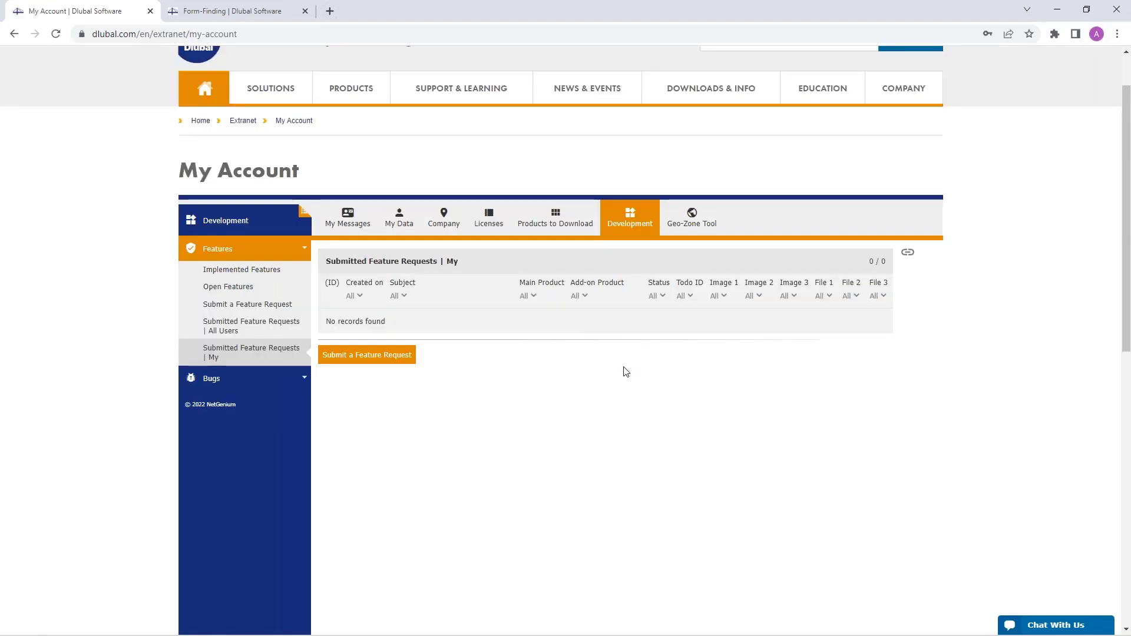
{"action": "left_click", "coordinate": [692, 216]}
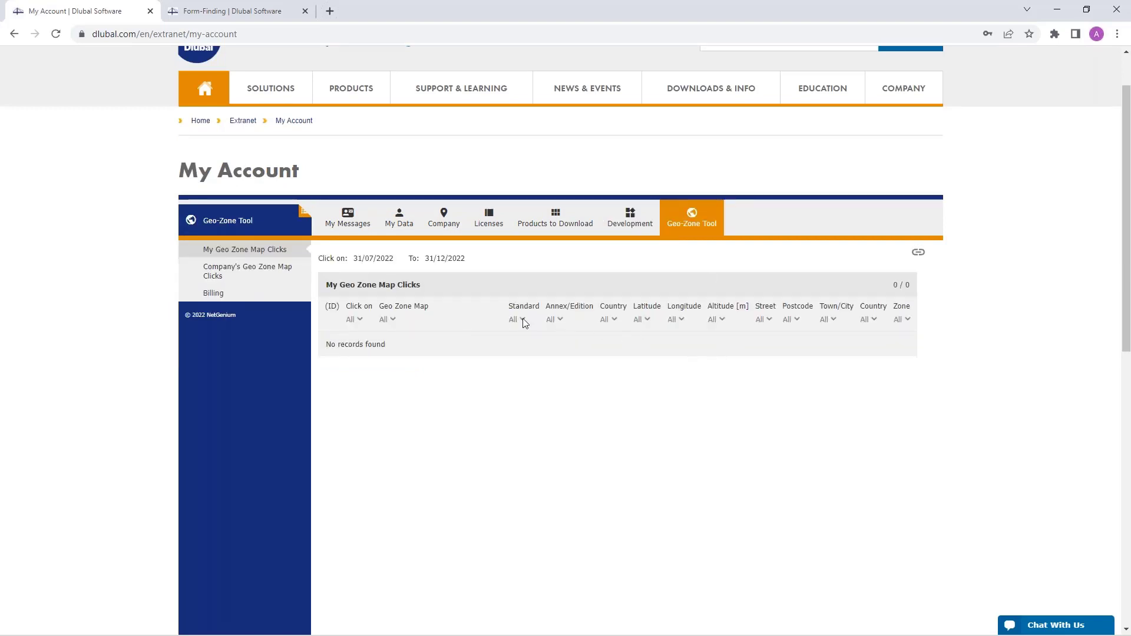
{"action": "left_click", "coordinate": [388, 285]}
{"action": "left_click", "coordinate": [216, 294]}
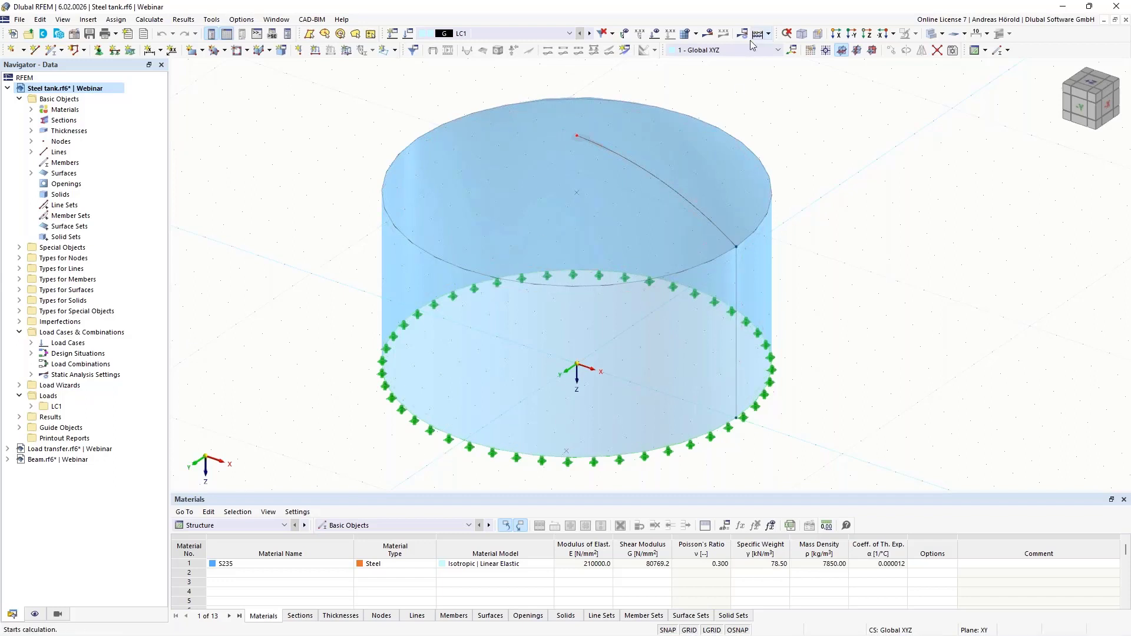
Switch to RFEM and try to generate the mesh of the Steel tank model, ignoring the plausibility check warning
{"action": "left_click", "coordinate": [685, 35]}
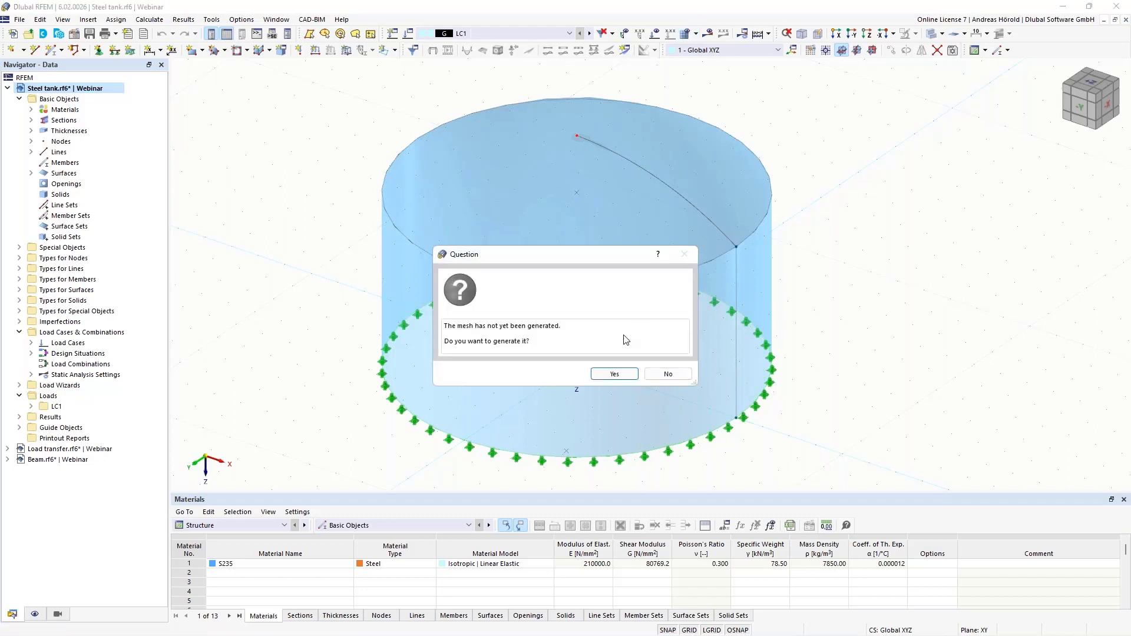
{"action": "left_click", "coordinate": [612, 375]}
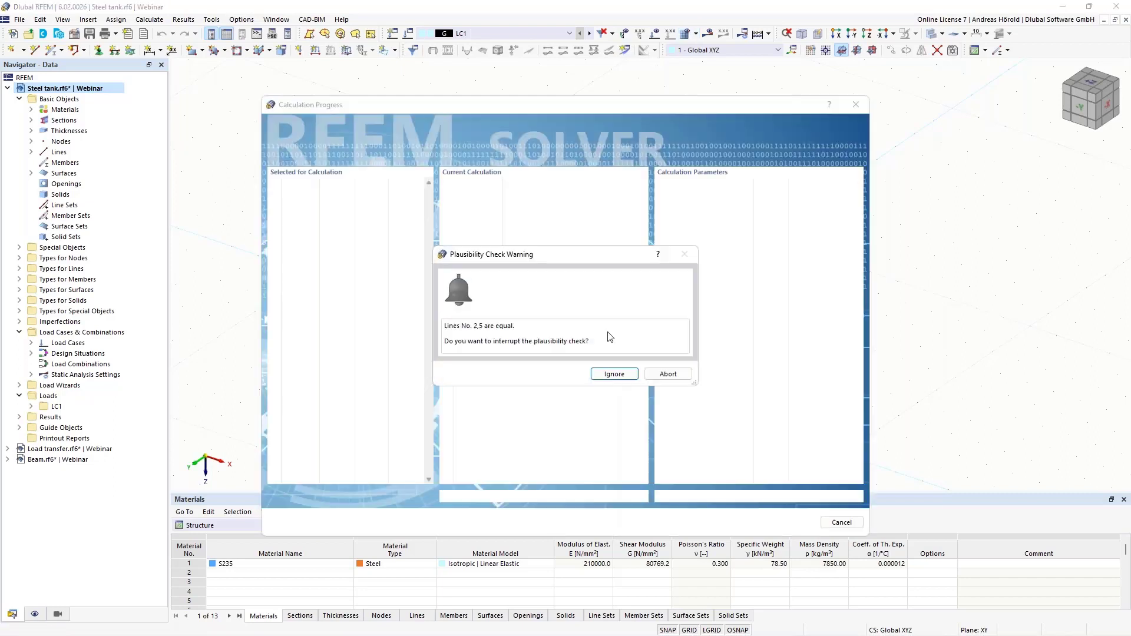
{"action": "left_click", "coordinate": [604, 376]}
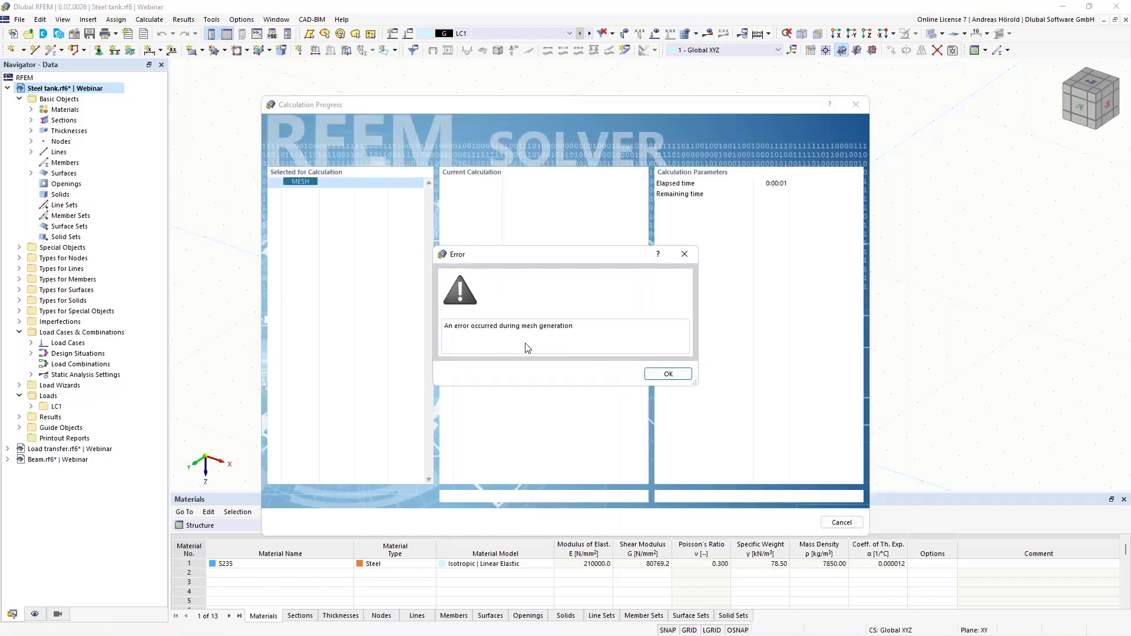
{"action": "left_click", "coordinate": [662, 376]}
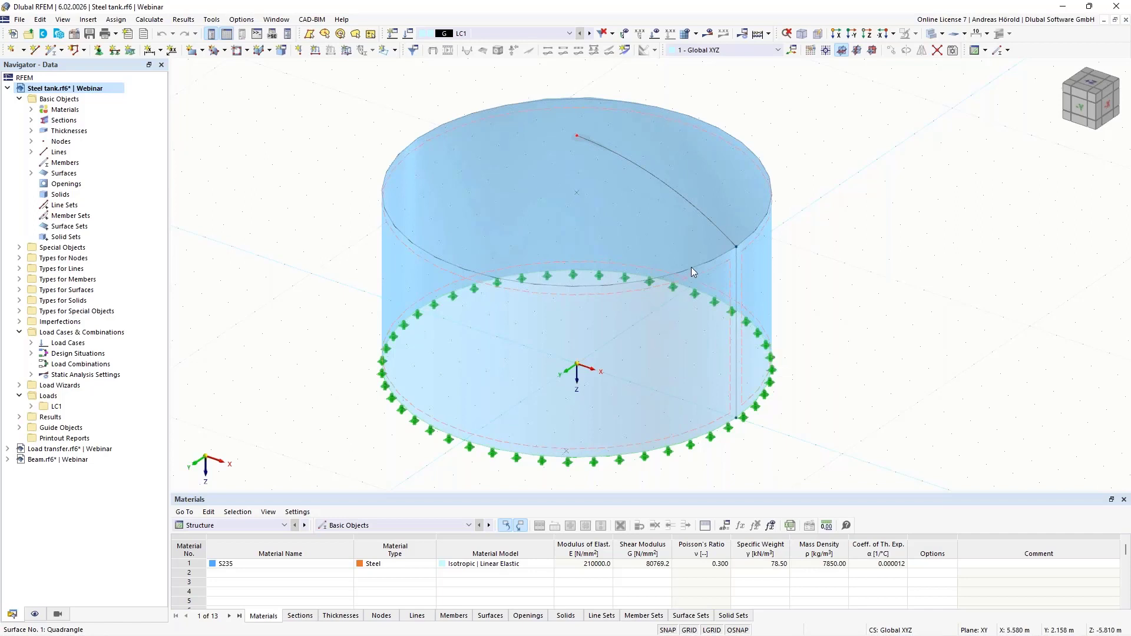
Delete the tank's rotated roof surface and its cylindrical wall surface
{"action": "left_click", "coordinate": [747, 210]}
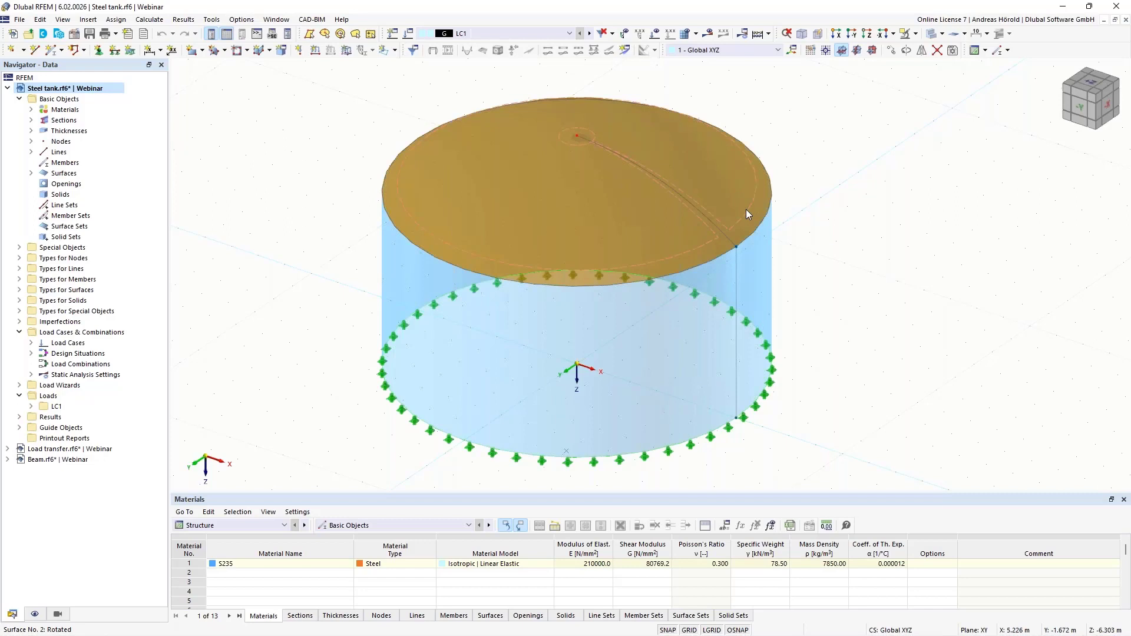
{"action": "key", "text": "Delete"}
{"action": "left_click", "coordinate": [744, 275]}
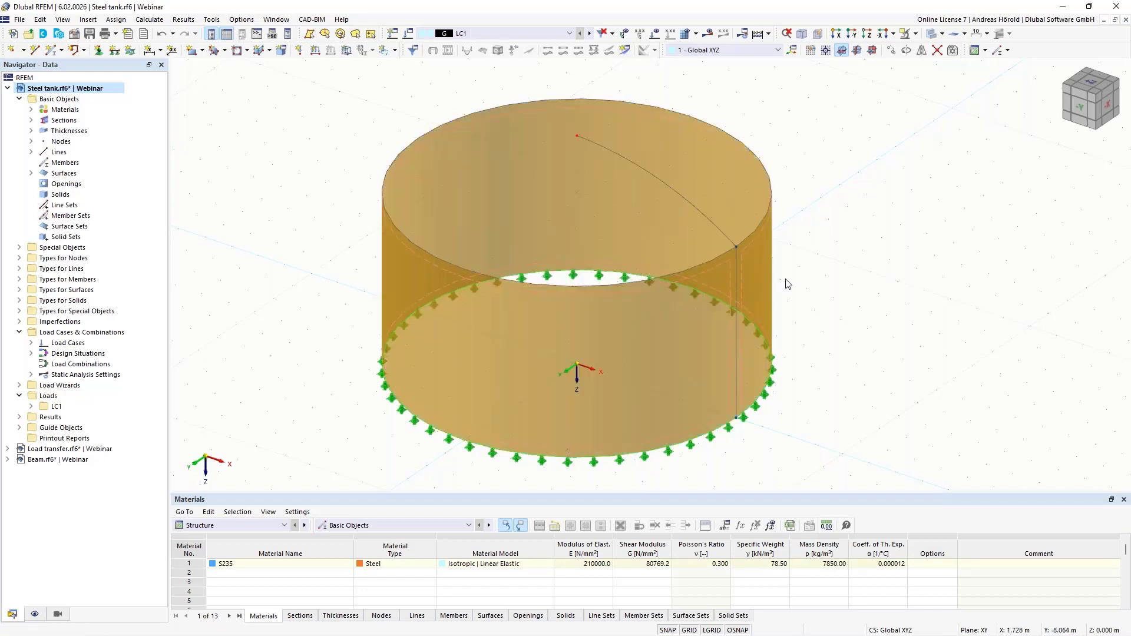
{"action": "key", "text": "Delete"}
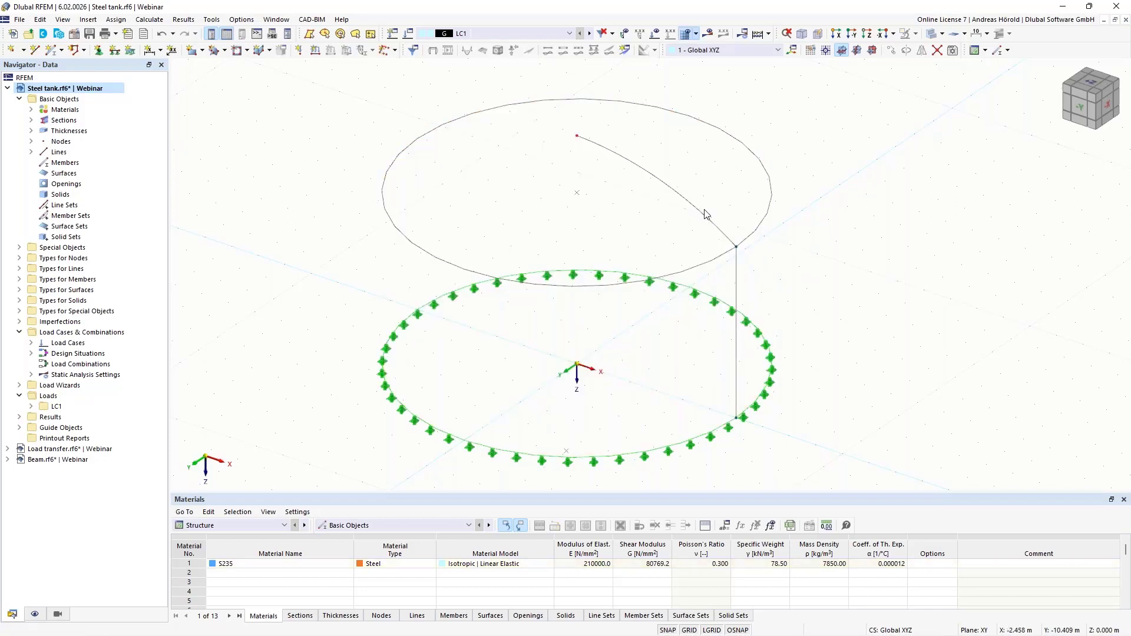
Copy the roof arc and the vertical wall line by rotating them 180° in one step about the Z-parallel axis through the roof apex
{"action": "left_click", "coordinate": [739, 249]}
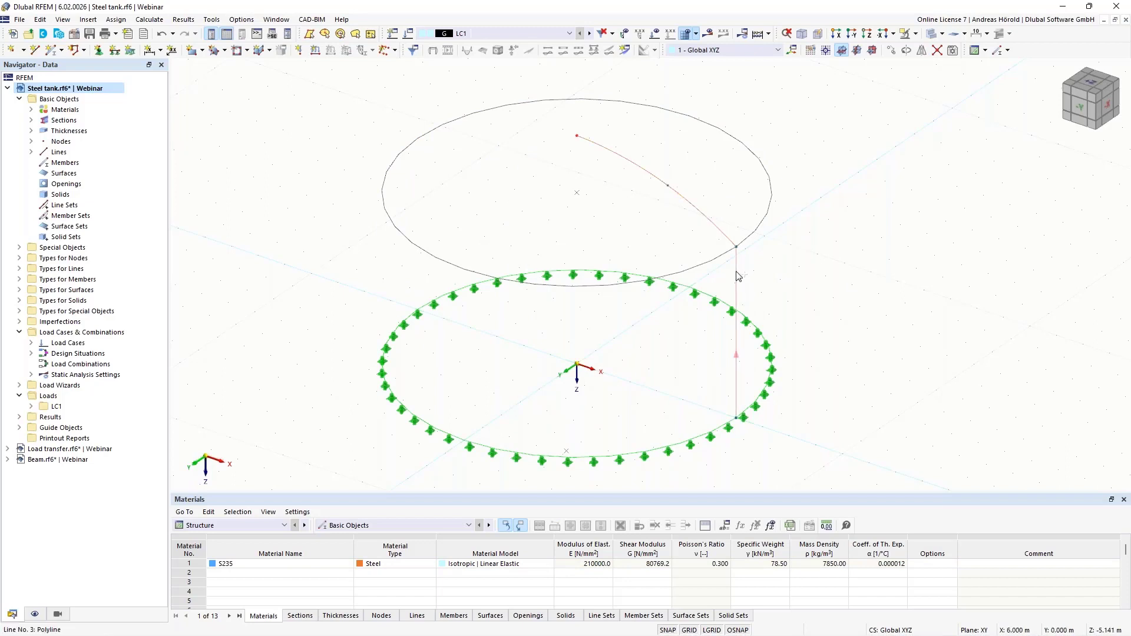
{"action": "left_click", "coordinate": [737, 271], "text": "ctrl"}
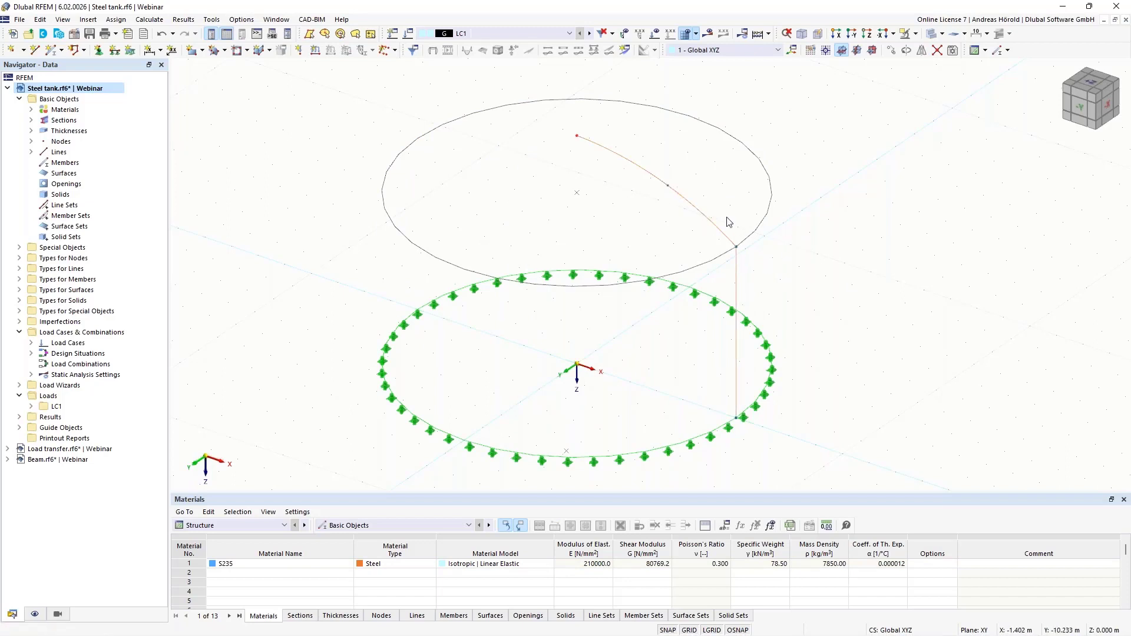
{"action": "left_click", "coordinate": [907, 51]}
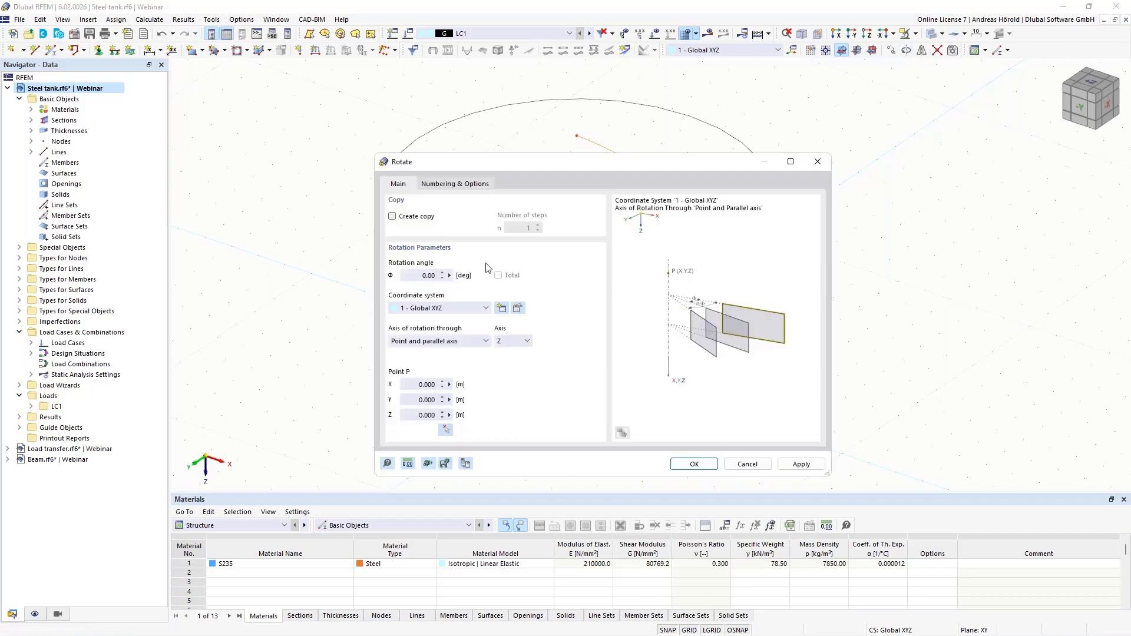
{"action": "left_click", "coordinate": [392, 216]}
{"action": "left_click", "coordinate": [452, 275]}
{"action": "type", "text": "180"}
{"action": "left_click", "coordinate": [445, 430]}
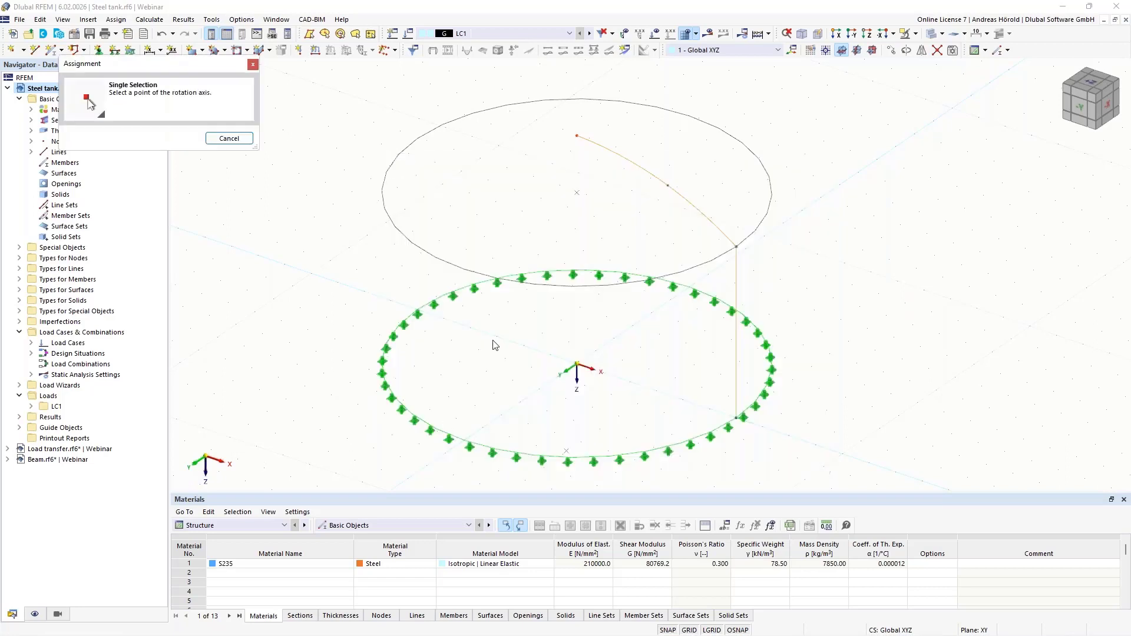
{"action": "left_click", "coordinate": [576, 136]}
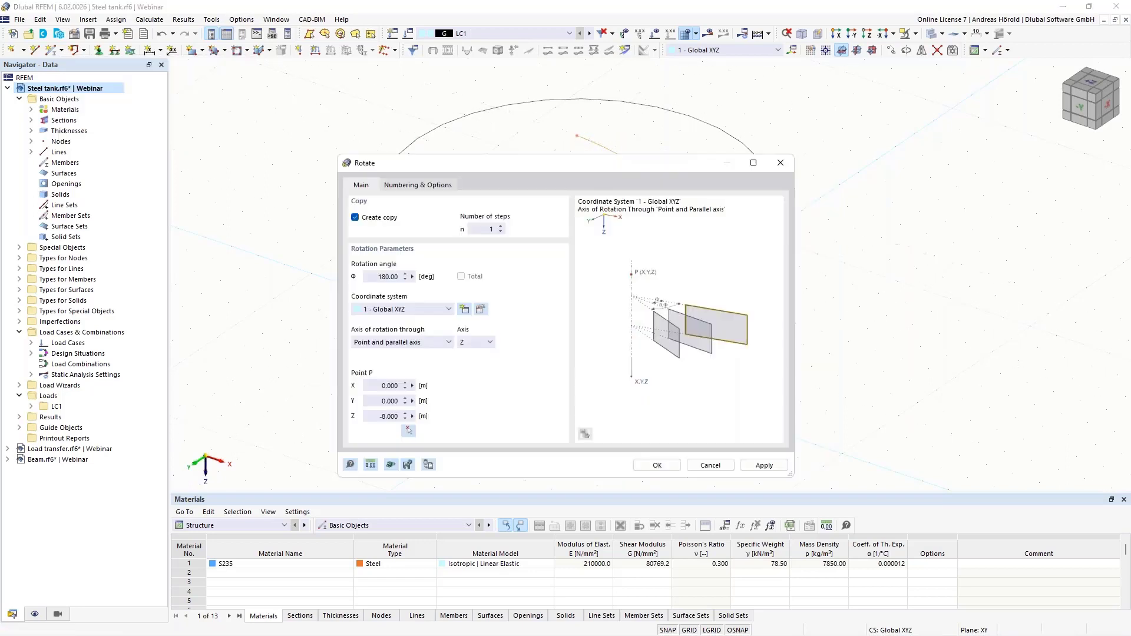
{"action": "left_click", "coordinate": [655, 464]}
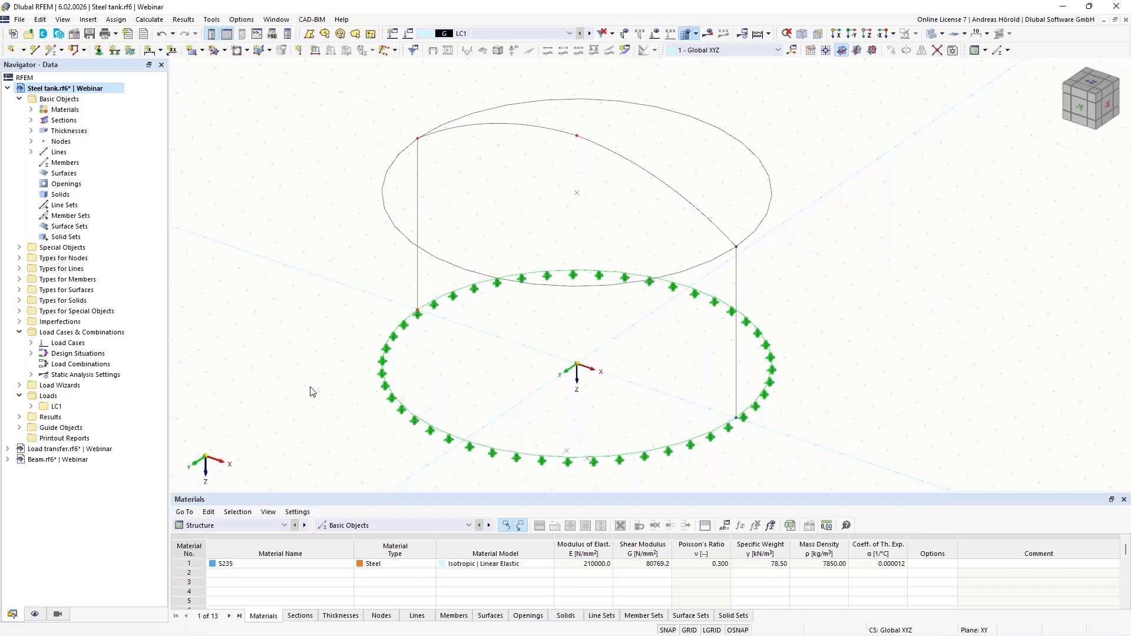
Connect the copied vertical line with both circles and create two 12 mm S235 quadrangle roof surfaces between the arcs and the upper circle
{"action": "left_click_drag", "start_coordinate": [358, 355], "coordinate": [454, 119]}
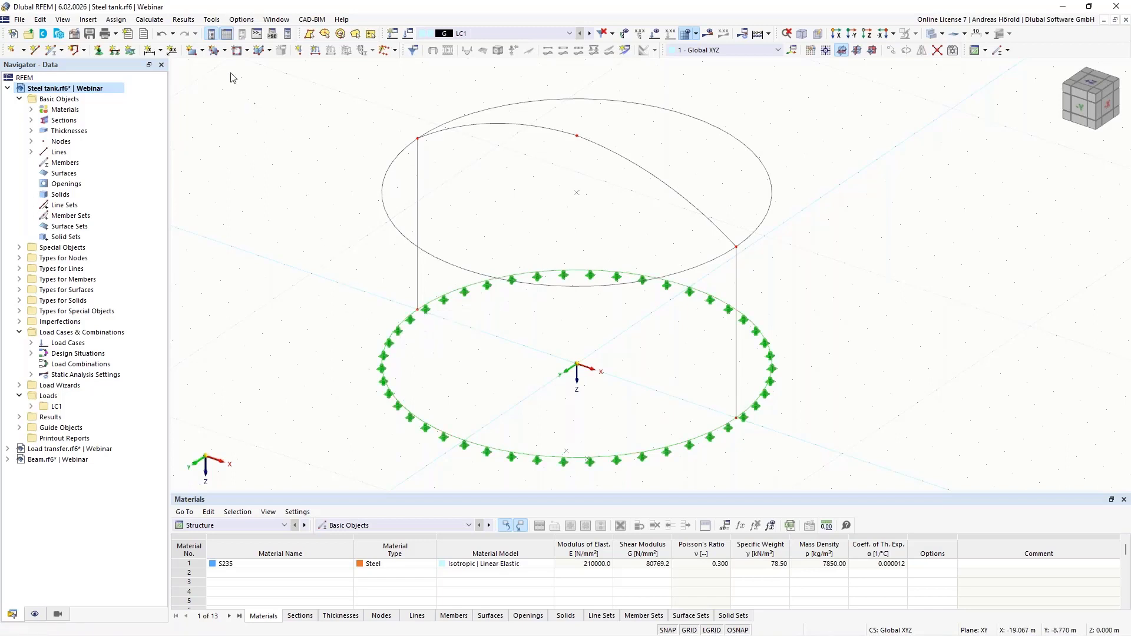
{"action": "left_click", "coordinate": [225, 50]}
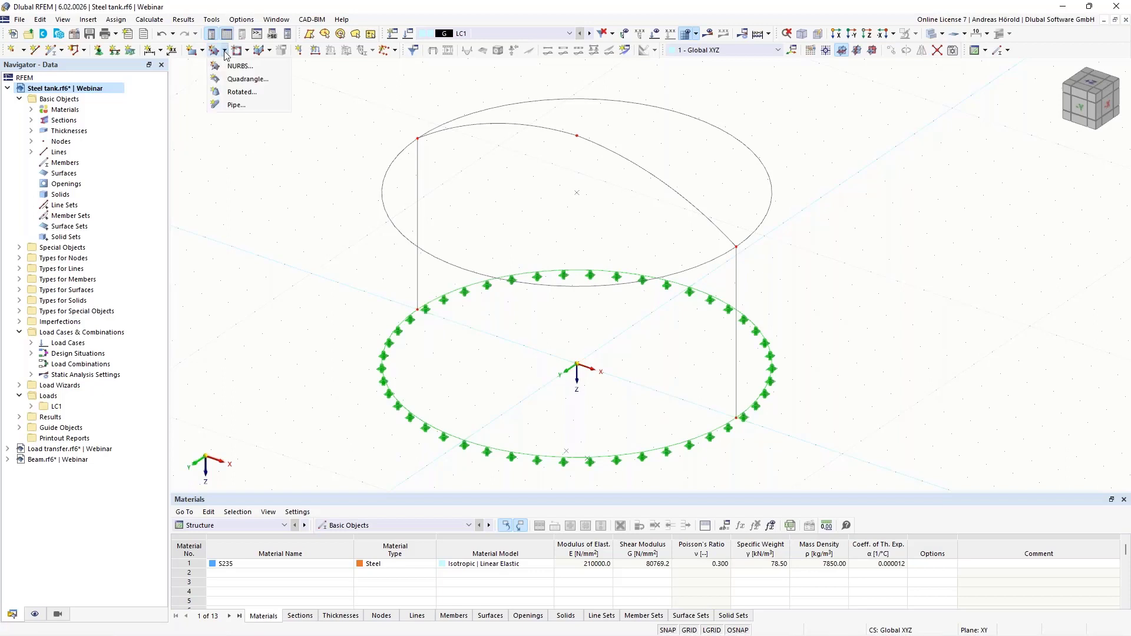
{"action": "left_click", "coordinate": [248, 80]}
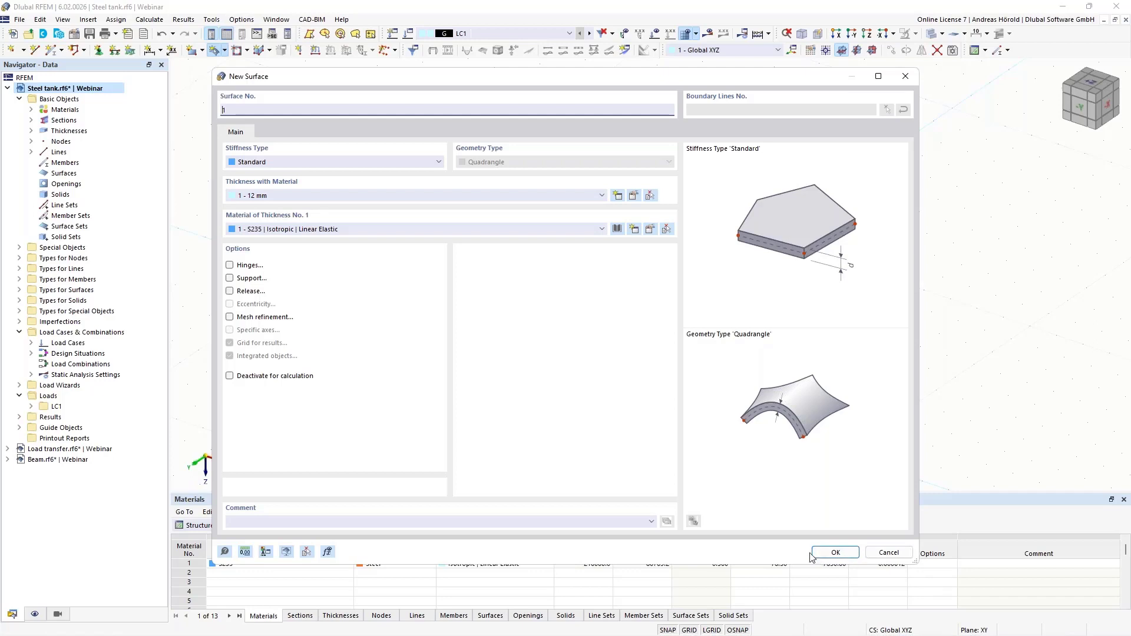
{"action": "left_click", "coordinate": [838, 552]}
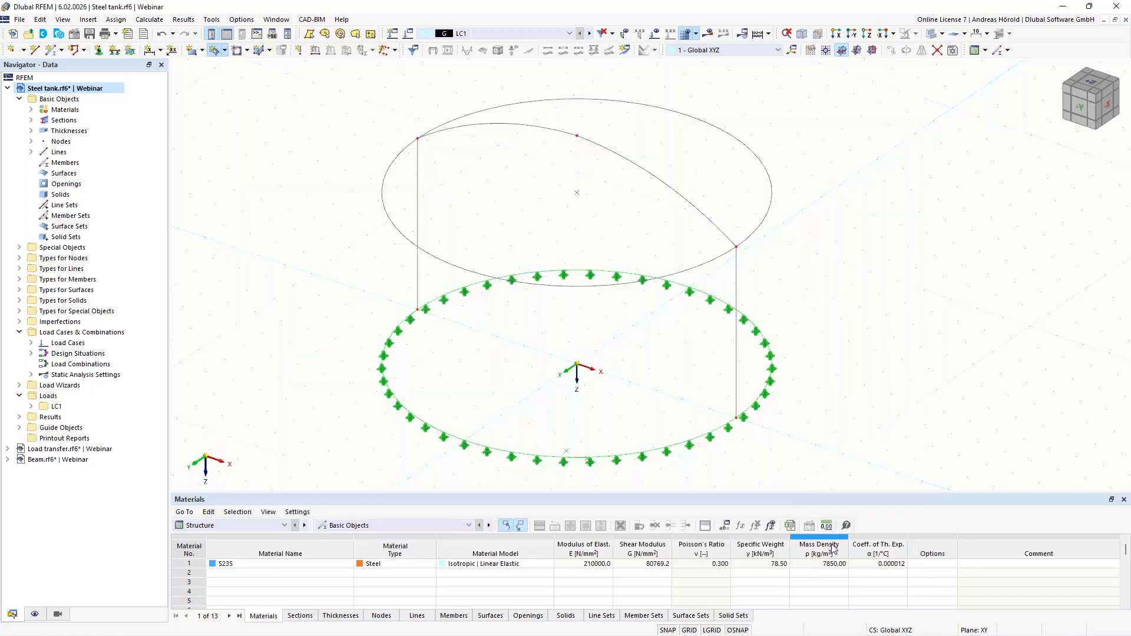
{"action": "left_click", "coordinate": [700, 214]}
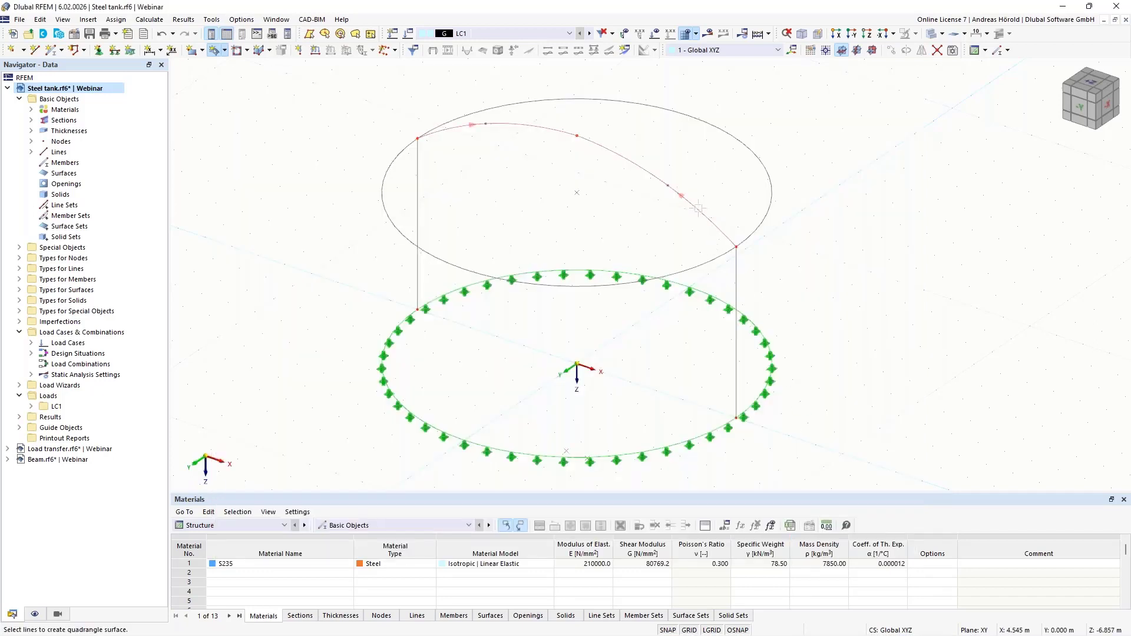
{"action": "left_click", "coordinate": [770, 188]}
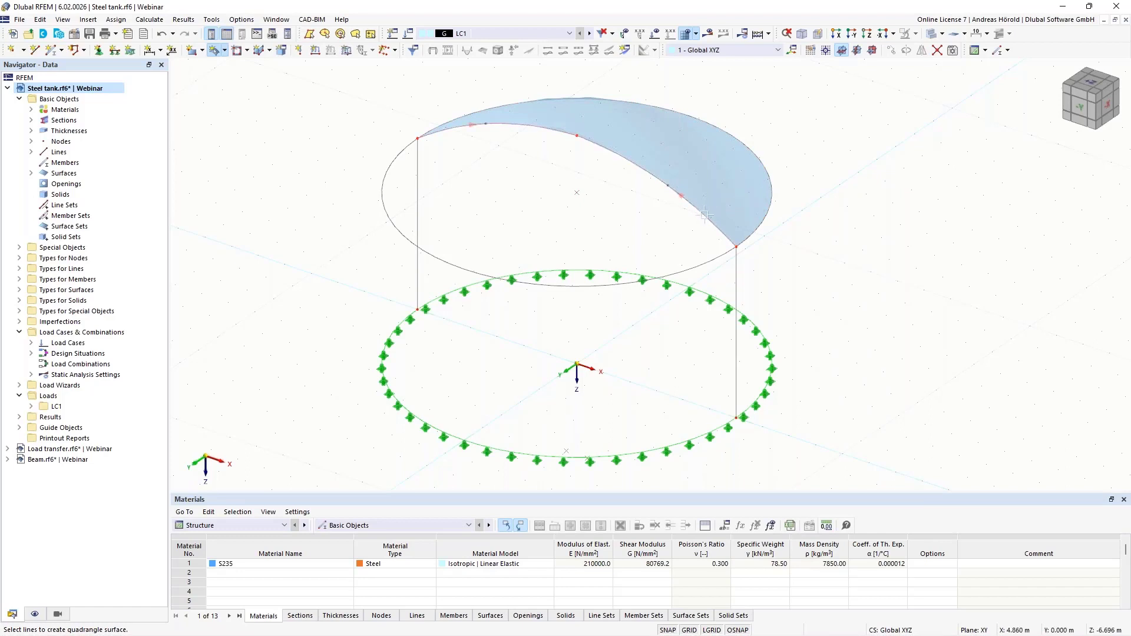
{"action": "left_click", "coordinate": [710, 260]}
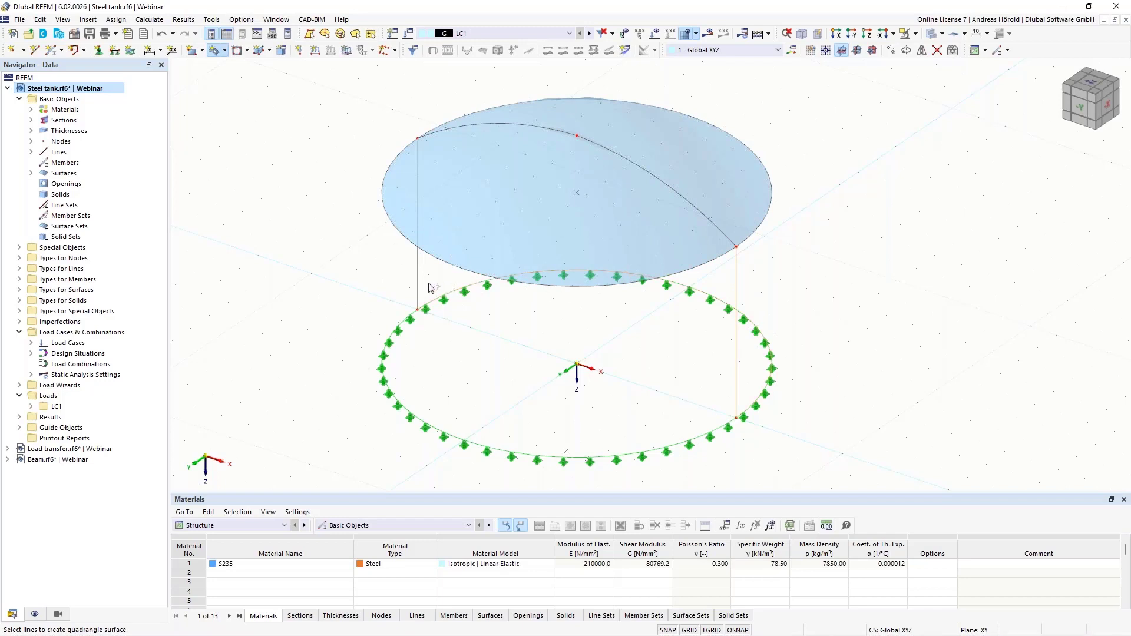
Create the two quadrangle wall surfaces between the vertical lines and the upper and lower circle halves
{"action": "left_click", "coordinate": [765, 216]}
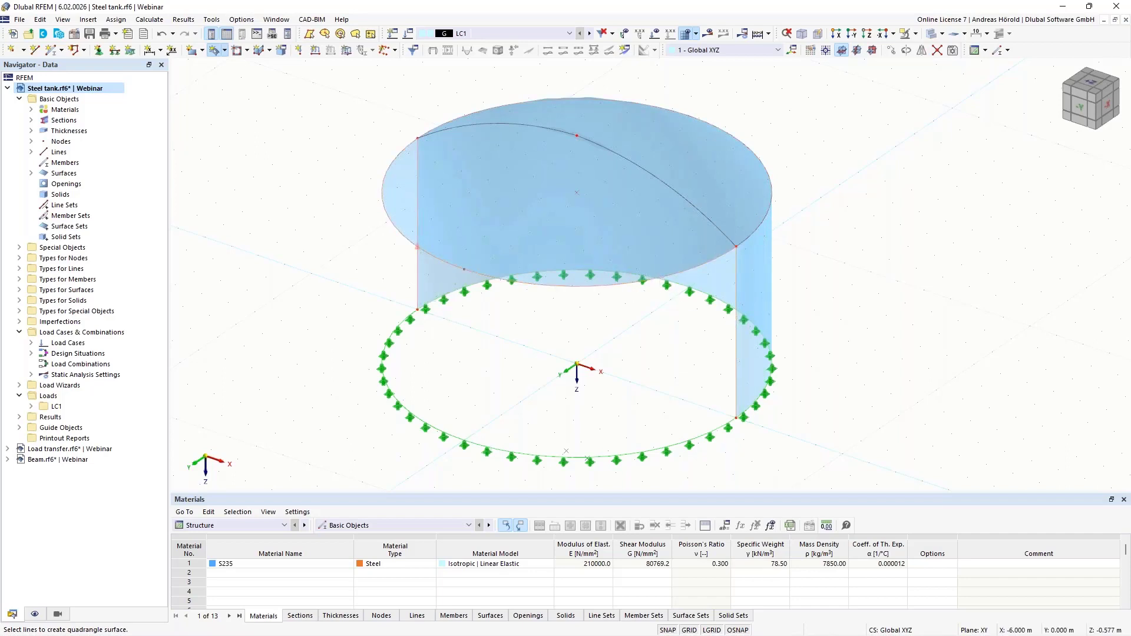
{"action": "left_click", "coordinate": [419, 300]}
{"action": "left_click", "coordinate": [406, 318]}
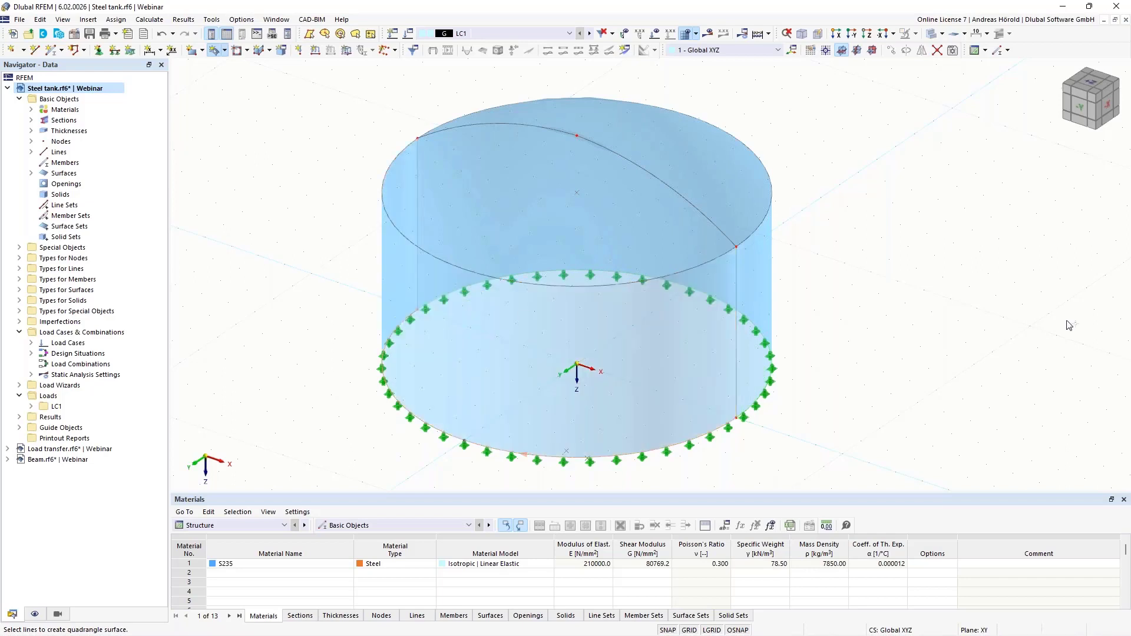
{"action": "key", "text": "Escape"}
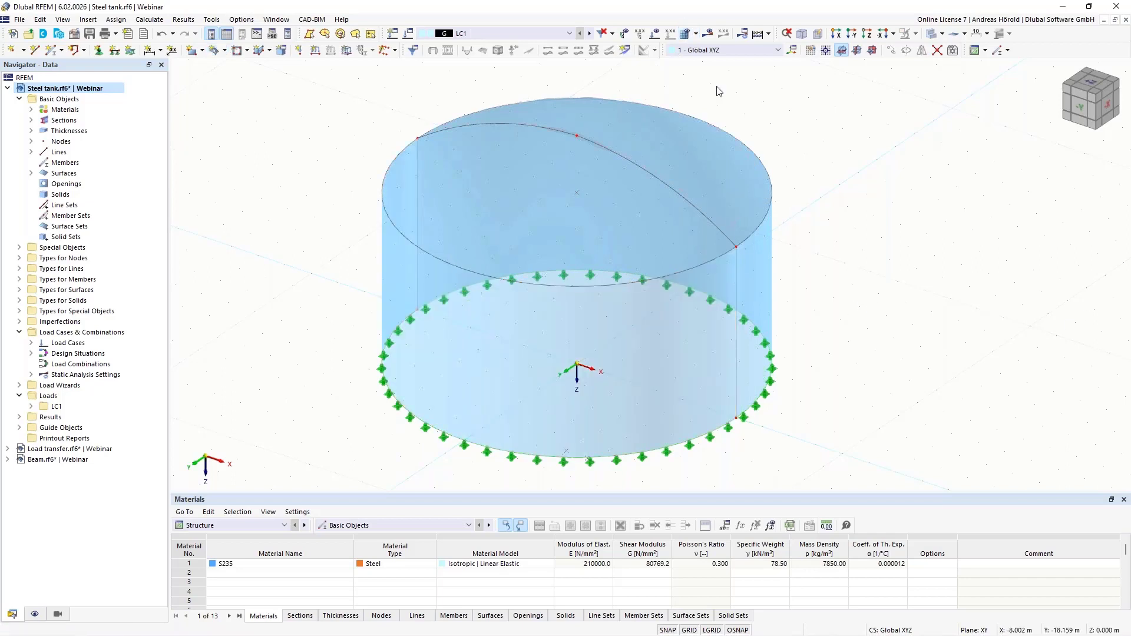
Generate the mesh for the rebuilt tank and inspect it in the model view
{"action": "left_click", "coordinate": [685, 33]}
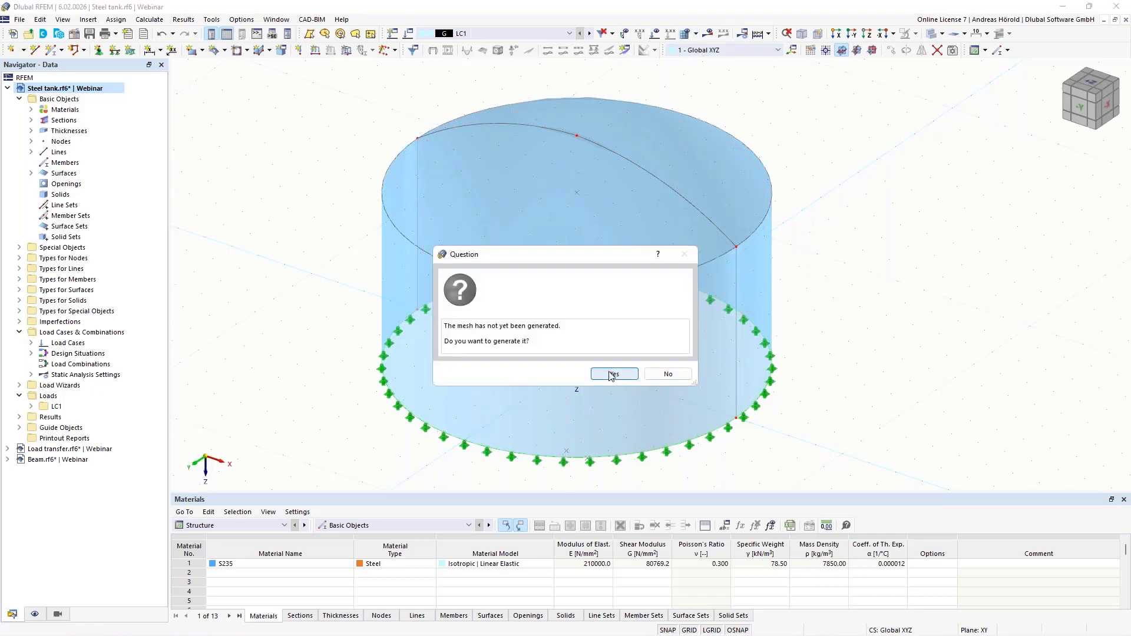
{"action": "left_click", "coordinate": [613, 376]}
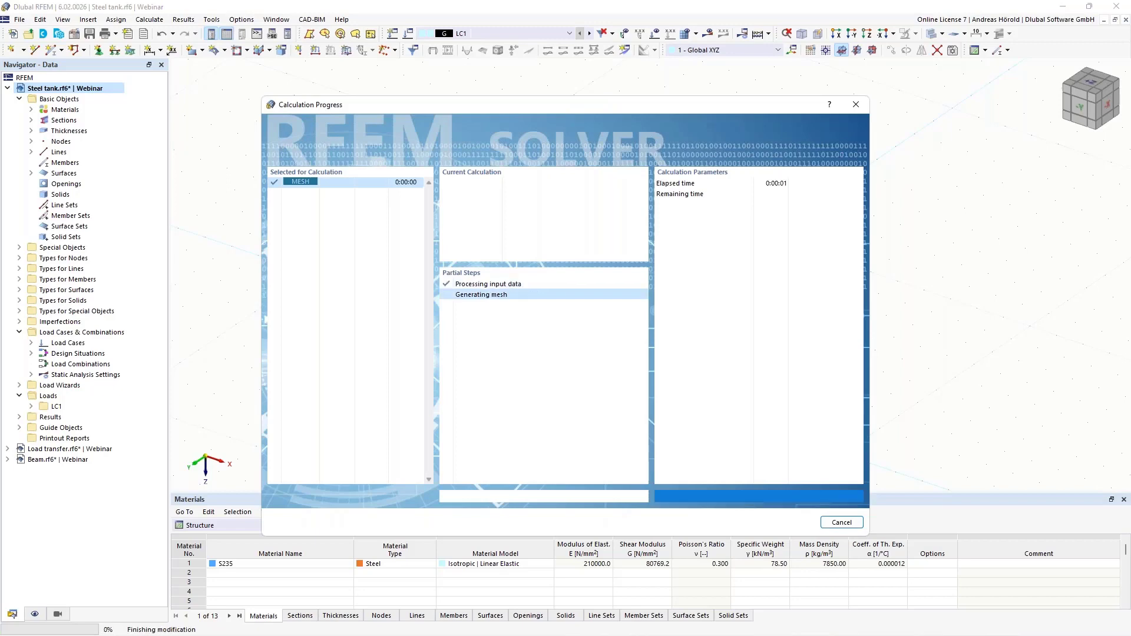
{"action": "mouse_move", "coordinate": [894, 392]}
{"action": "middle_mouse_down", "text": "ctrl"}
{"action": "mouse_move", "coordinate": [896, 343]}
{"action": "mouse_move", "coordinate": [894, 383]}
{"action": "middle_mouse_up", "text": "ctrl"}
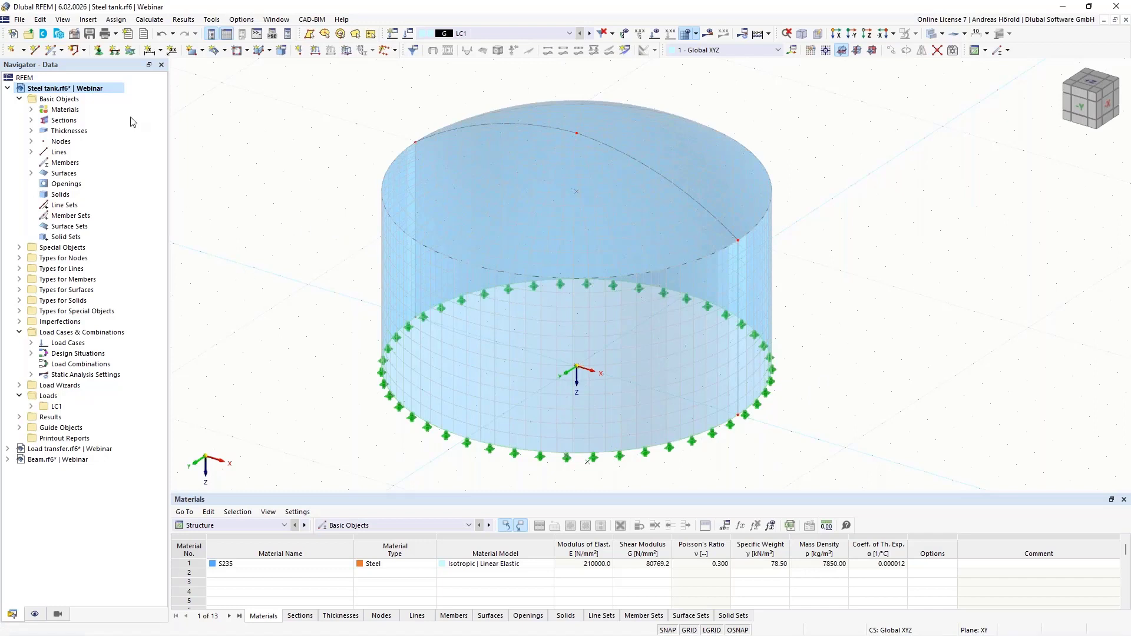
Place four free nodes in the work plane beside the tank
{"action": "left_click", "coordinate": [11, 51]}
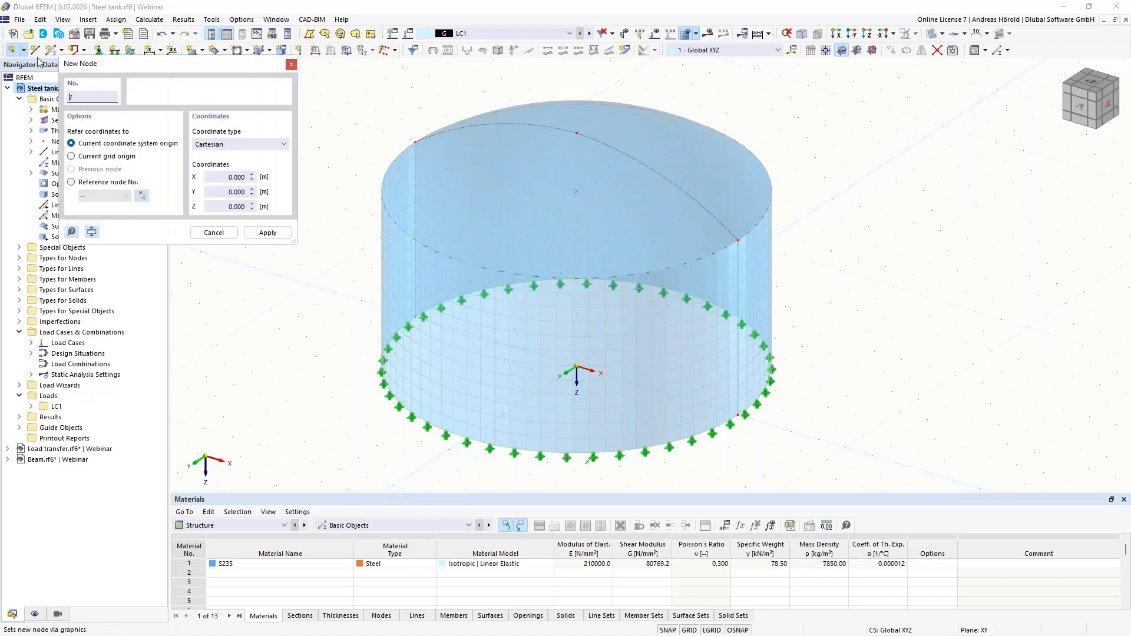
{"action": "left_click", "coordinate": [256, 298]}
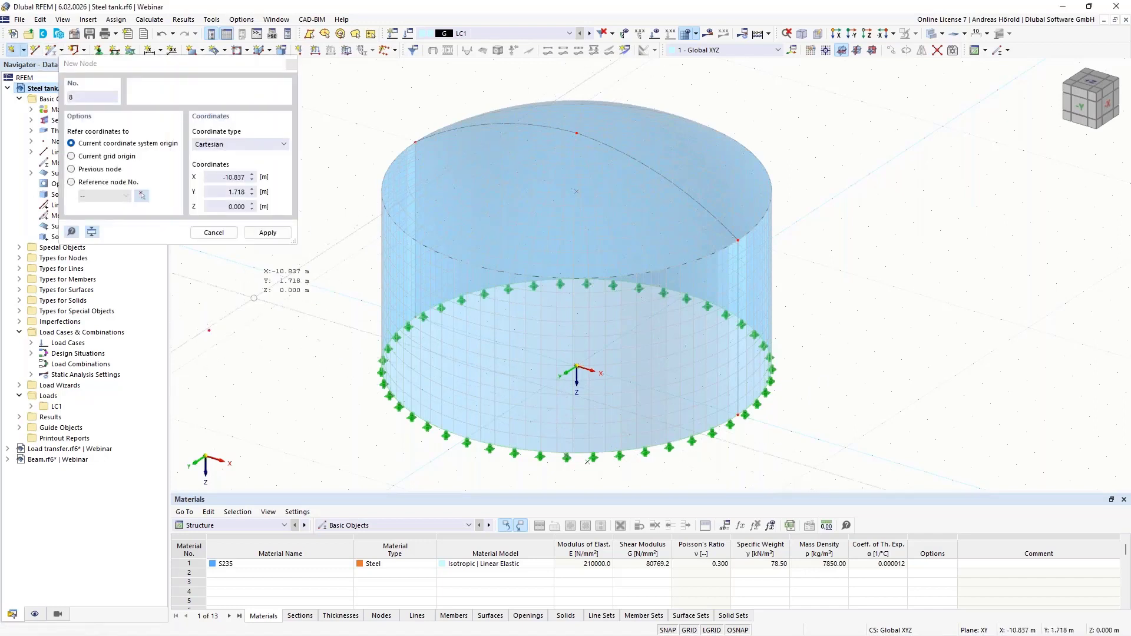
{"action": "left_click", "coordinate": [289, 370]}
{"action": "left_click", "coordinate": [225, 396]}
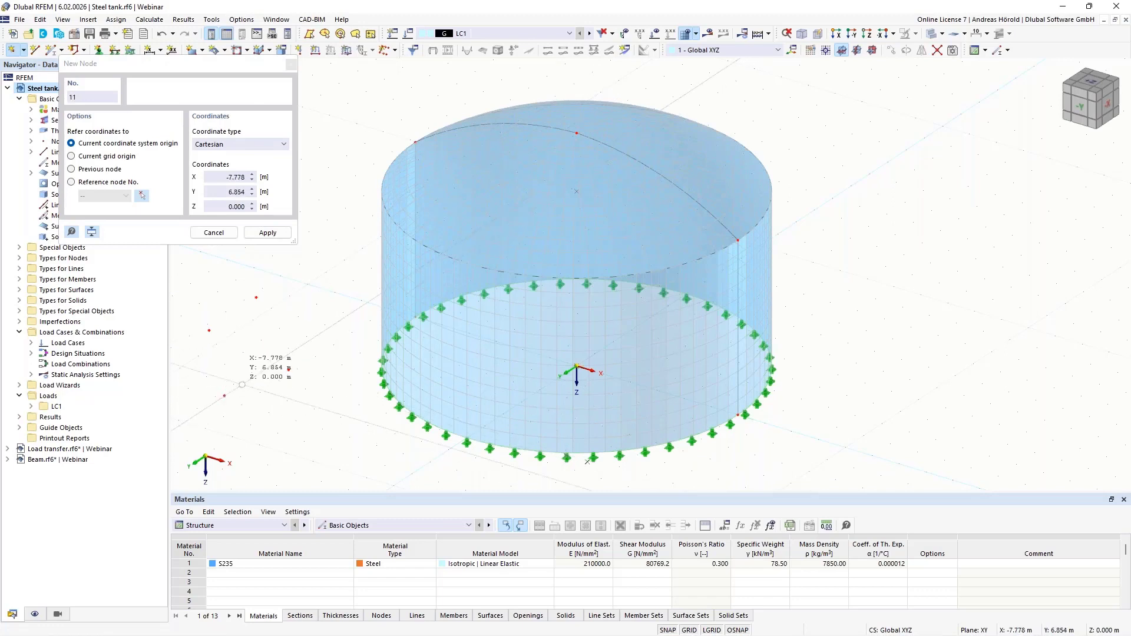
{"action": "key", "text": "Escape"}
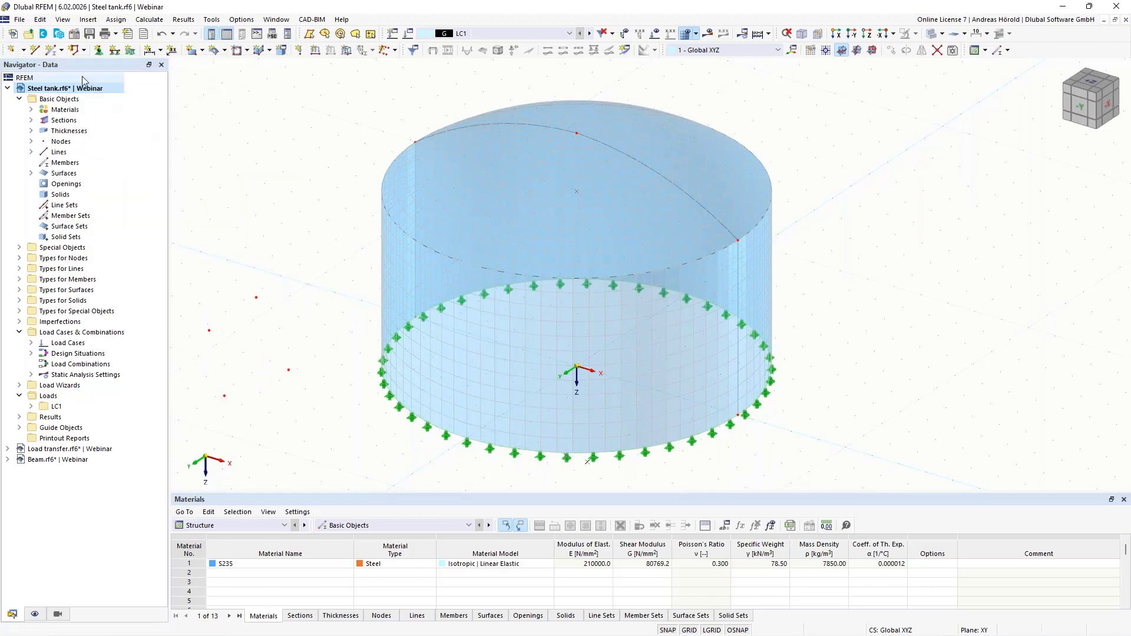
Select all free nodes in the model with the Free Nodes selection and delete them
{"action": "left_click", "coordinate": [40, 20]}
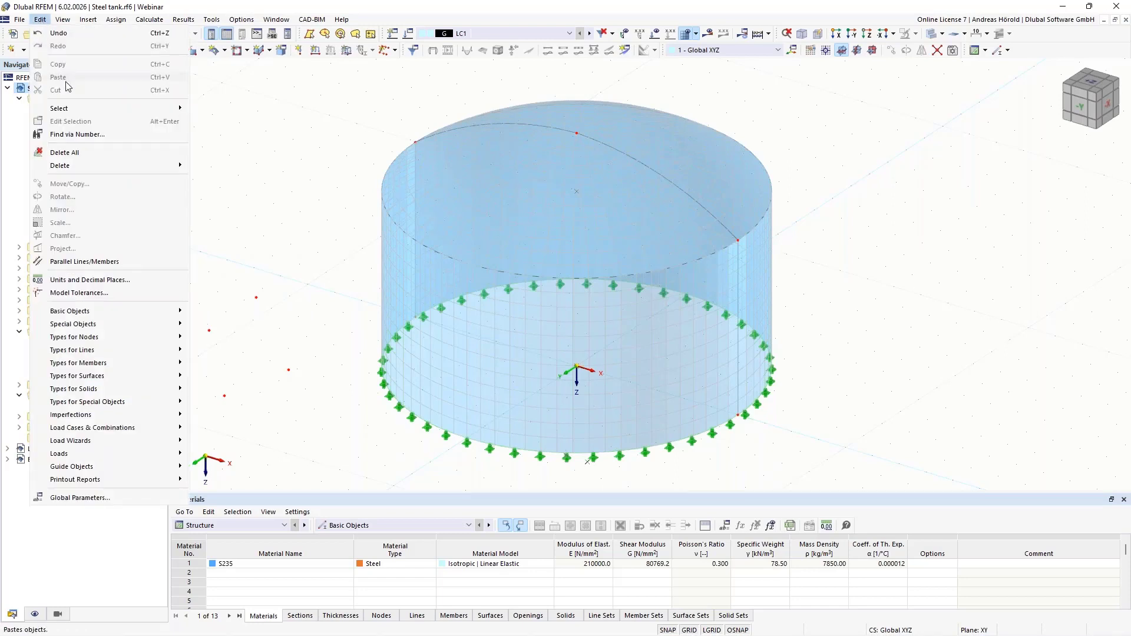
{"action": "mouse_move", "coordinate": [75, 106]}
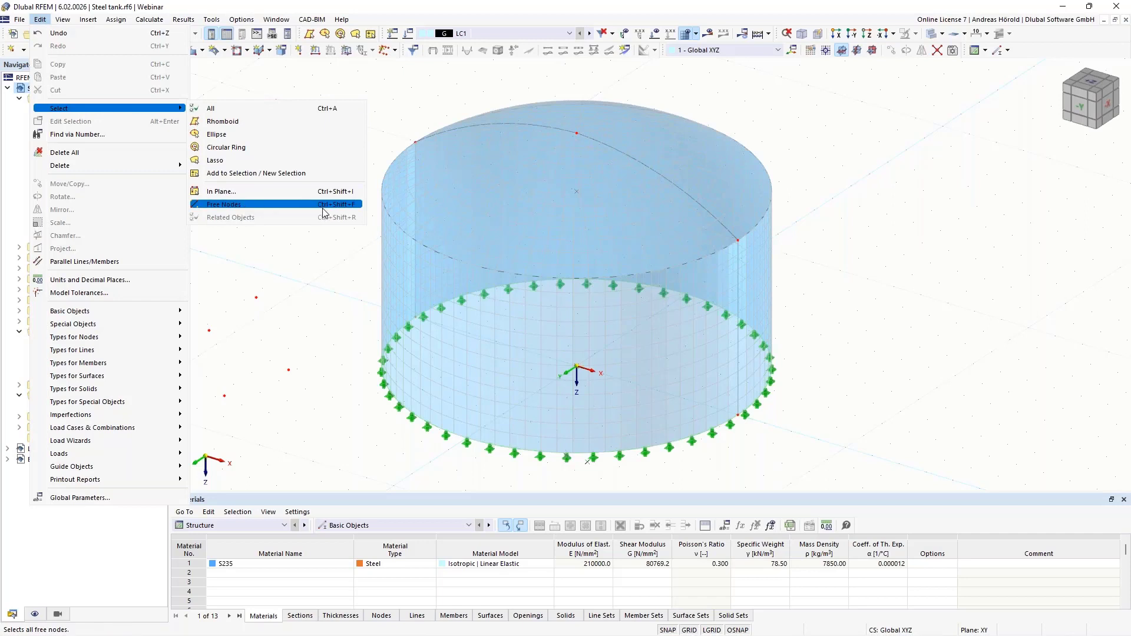
{"action": "left_click", "coordinate": [243, 205]}
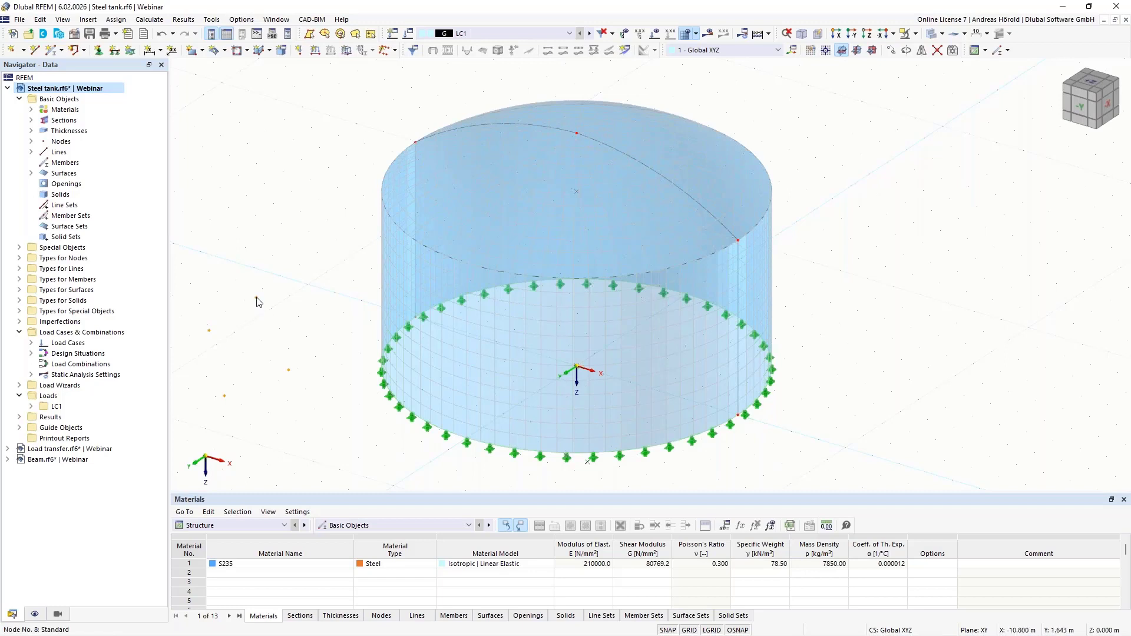
{"action": "mouse_move", "coordinate": [257, 301]}
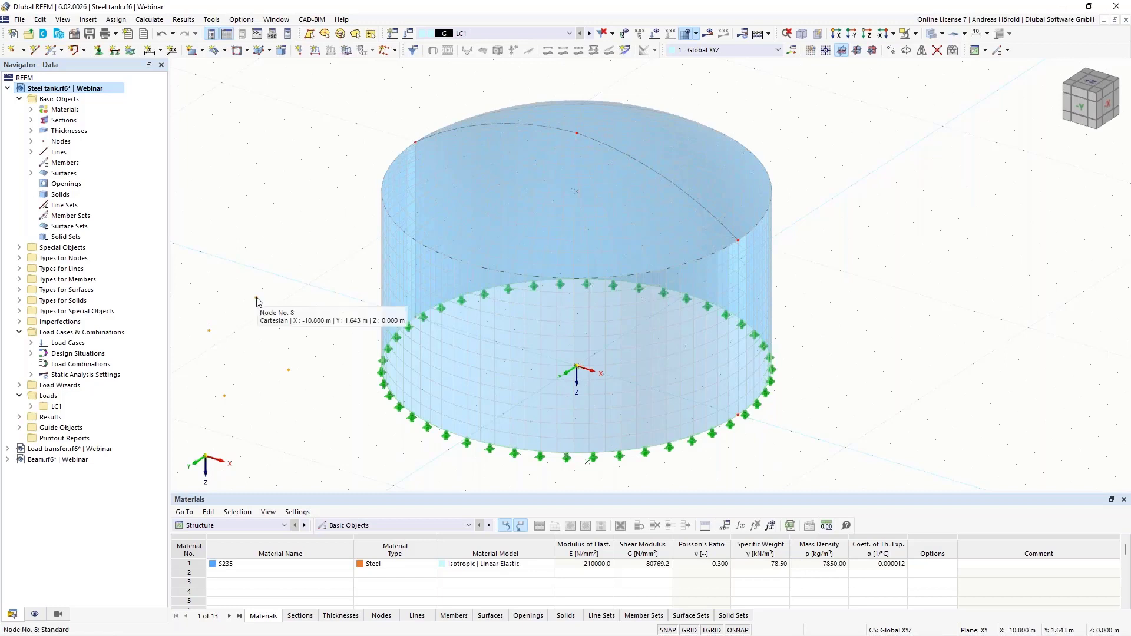
{"action": "right_click", "coordinate": [257, 302]}
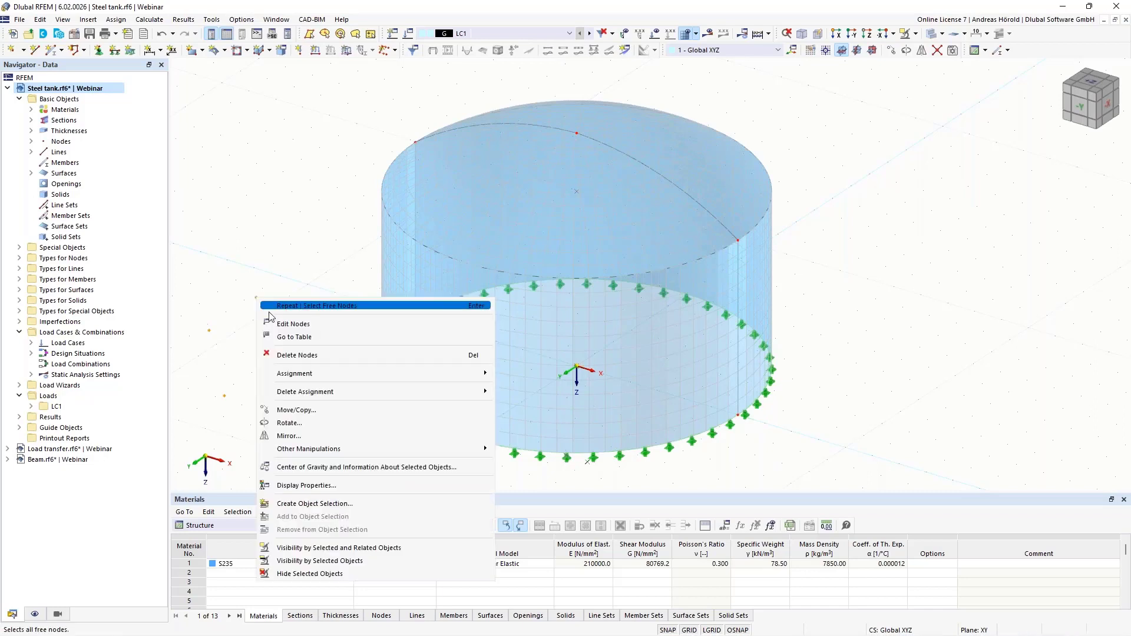
{"action": "left_click", "coordinate": [331, 358]}
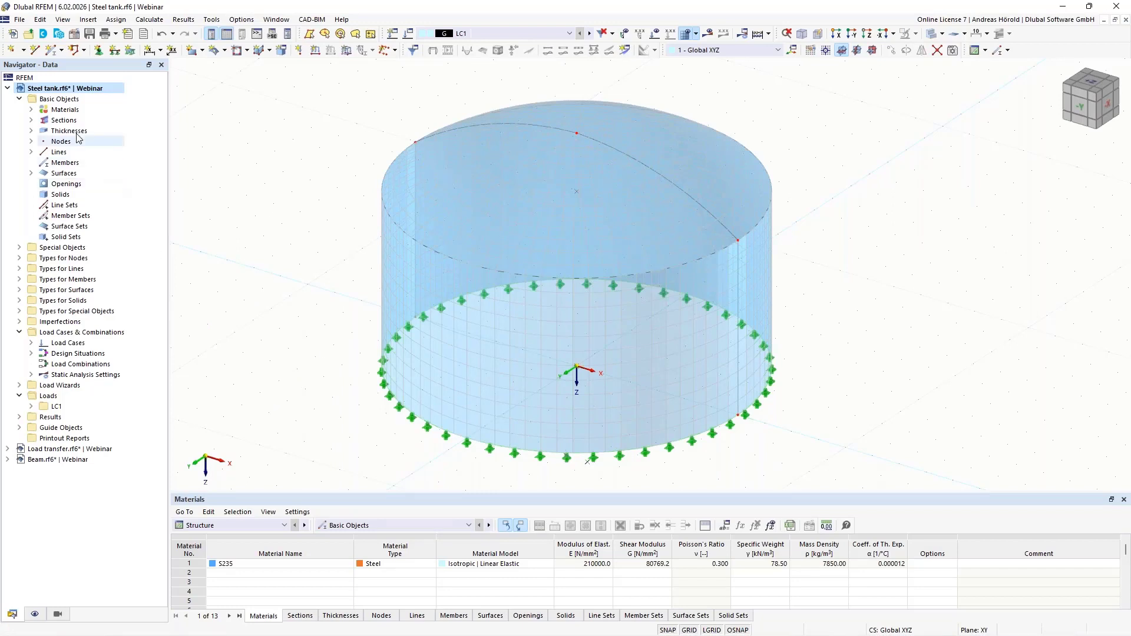
Switch to the Load transfer model and cover the beam grid at the origin with a rectangular surface of stiffness type Load Transfer
{"action": "left_click", "coordinate": [7, 88]}
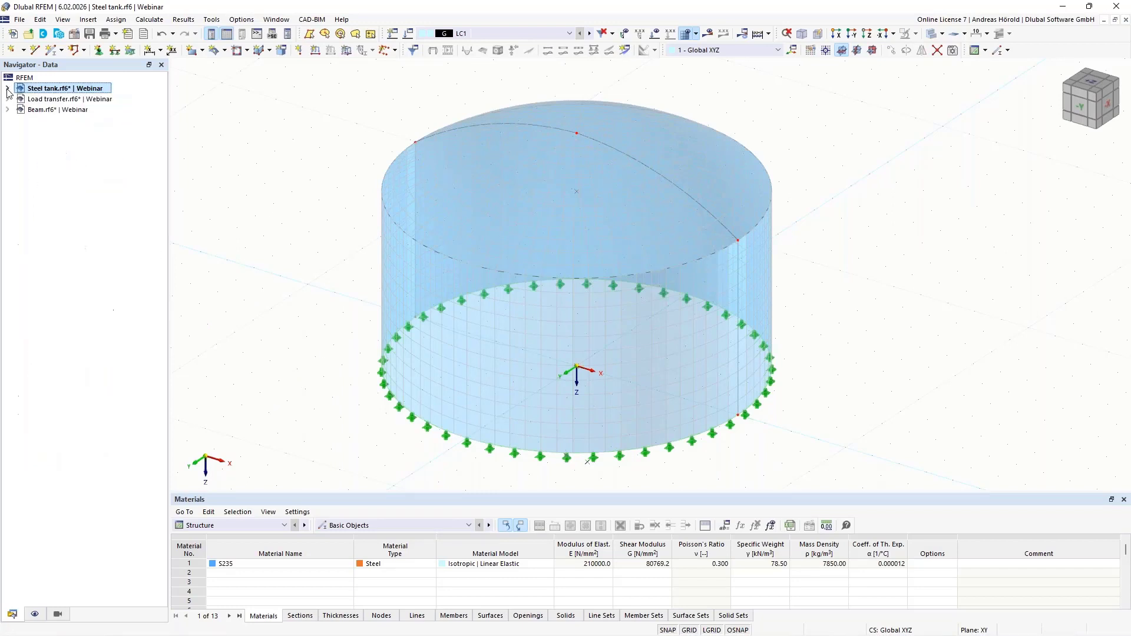
{"action": "left_click", "coordinate": [70, 99]}
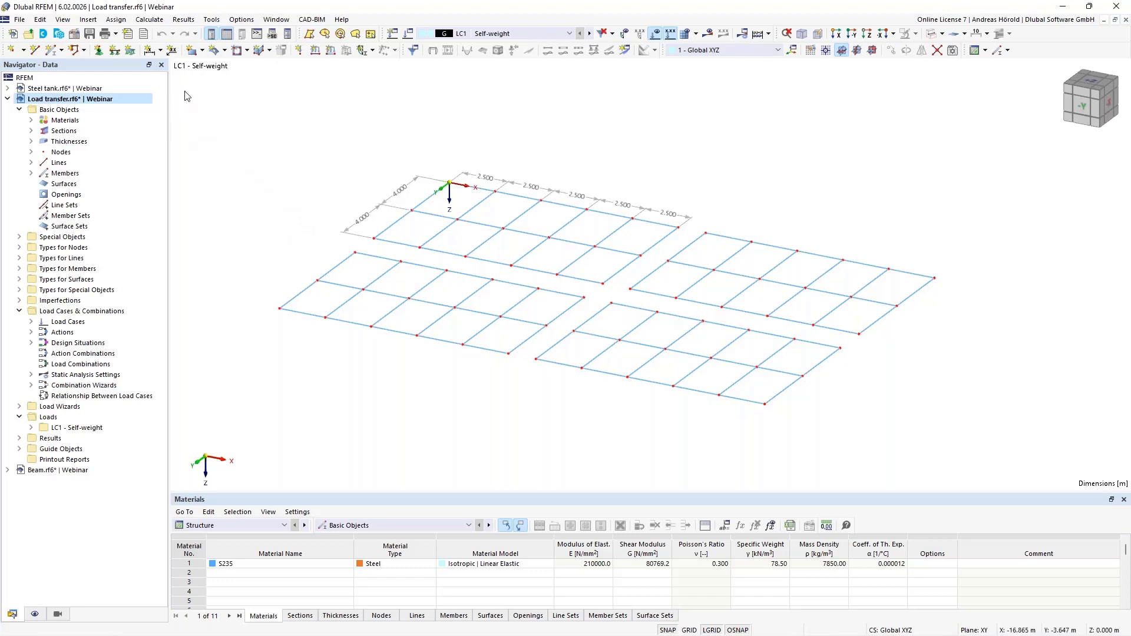
{"action": "left_click", "coordinate": [192, 52]}
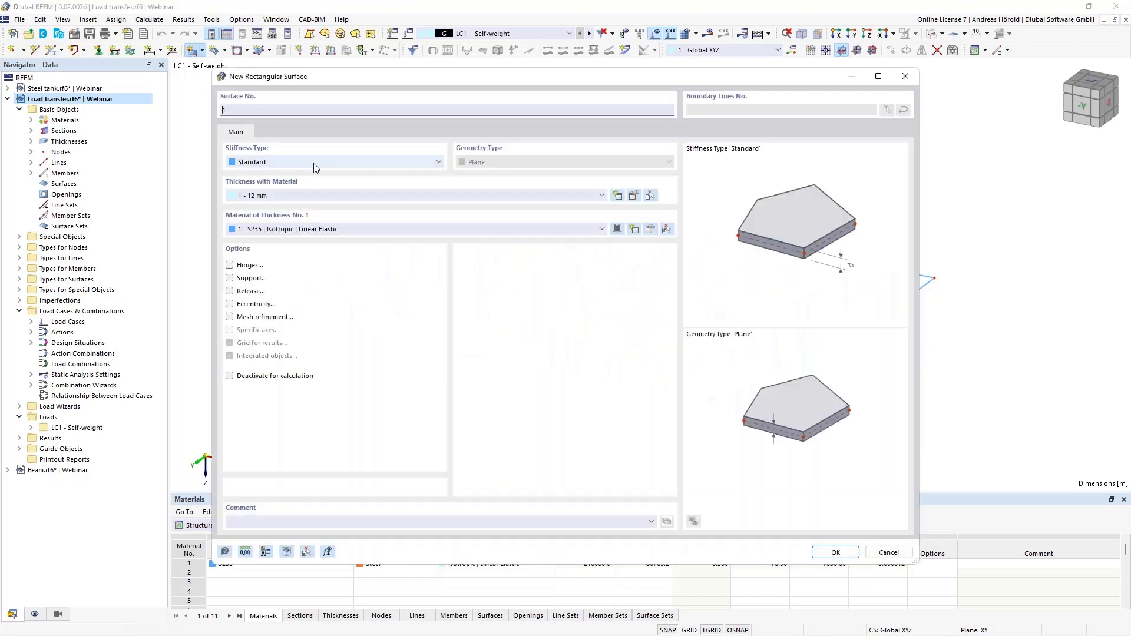
{"action": "left_click", "coordinate": [313, 162]}
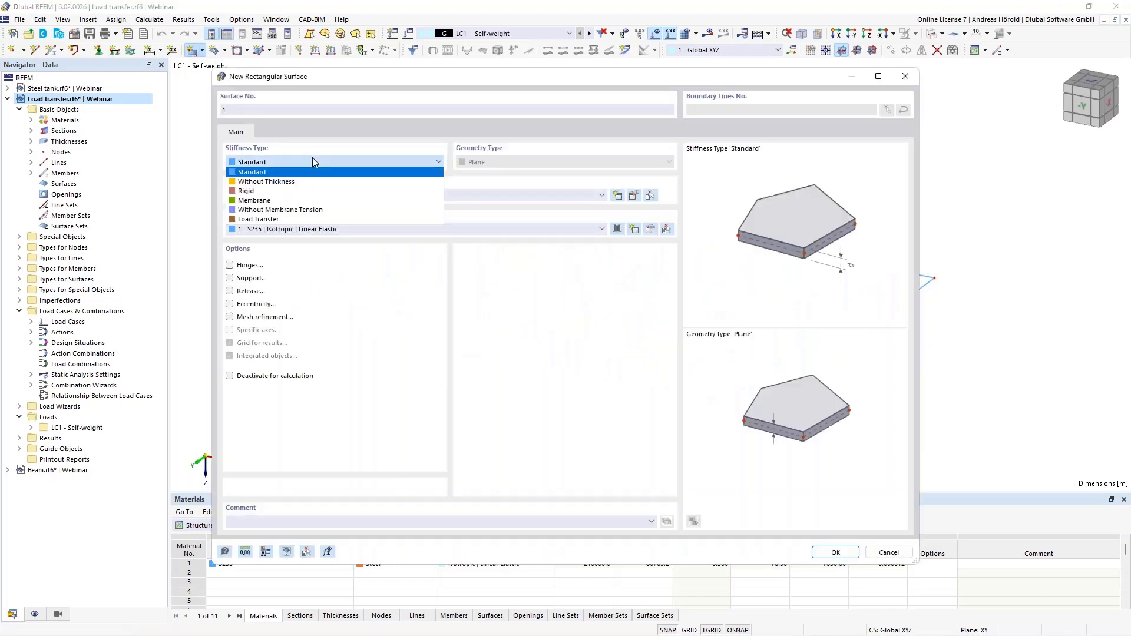
{"action": "left_click", "coordinate": [318, 220]}
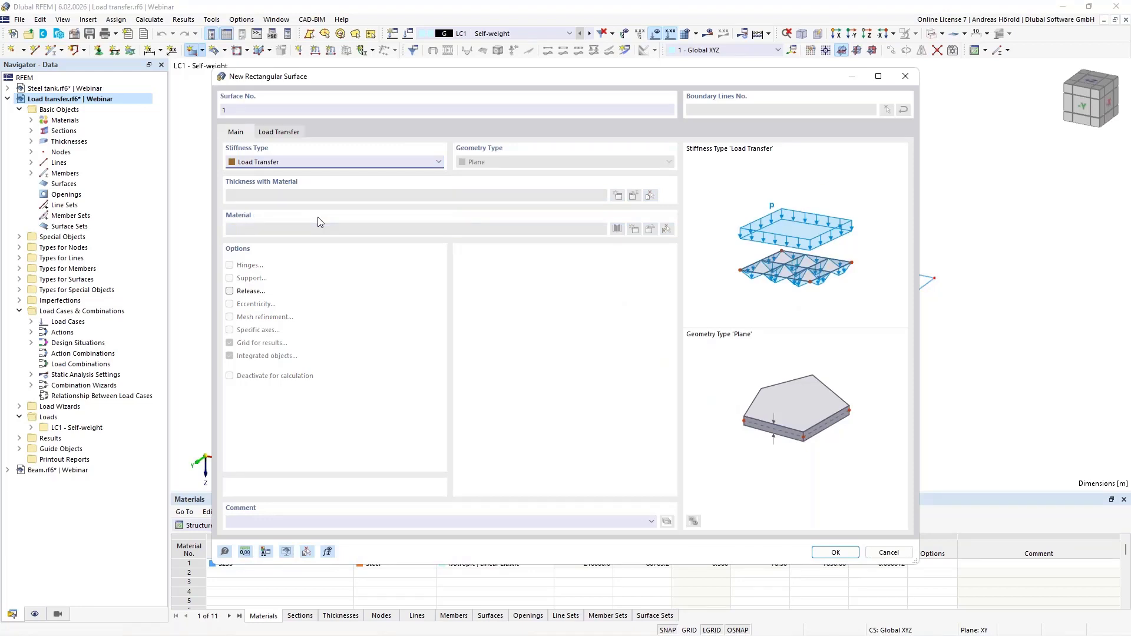
{"action": "left_click", "coordinate": [825, 554]}
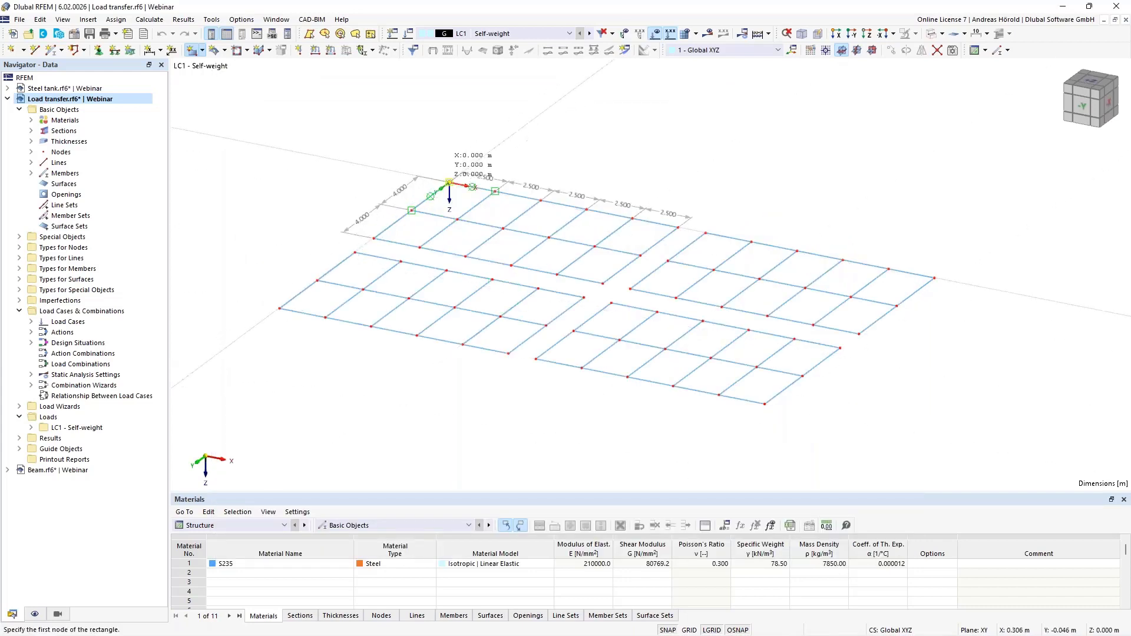
{"action": "left_click", "coordinate": [449, 182]}
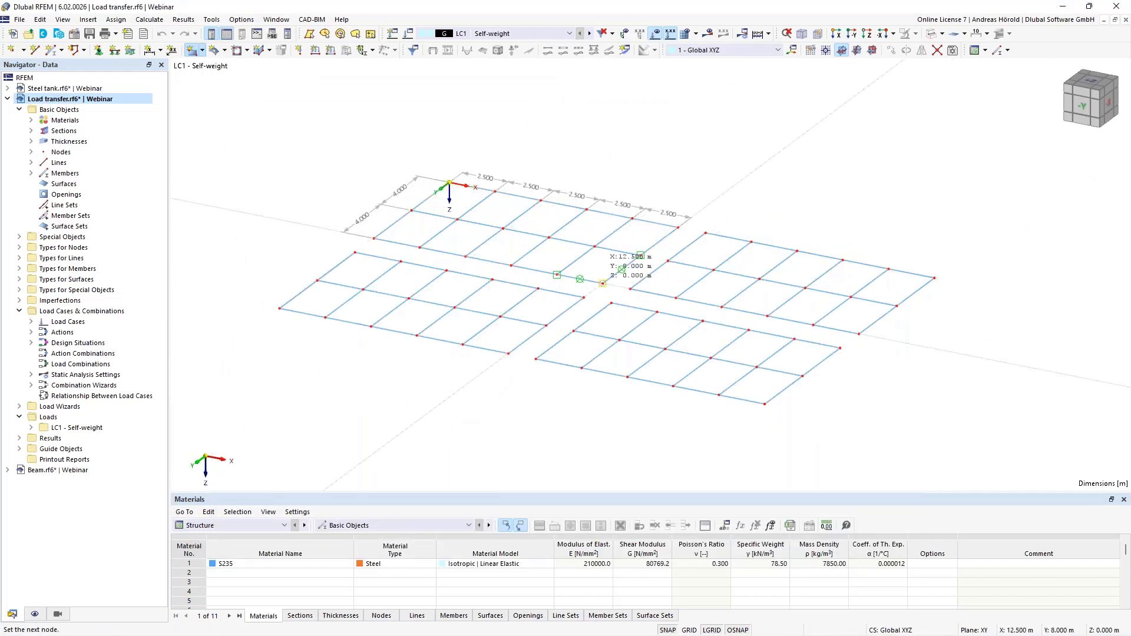
{"action": "left_click", "coordinate": [603, 283]}
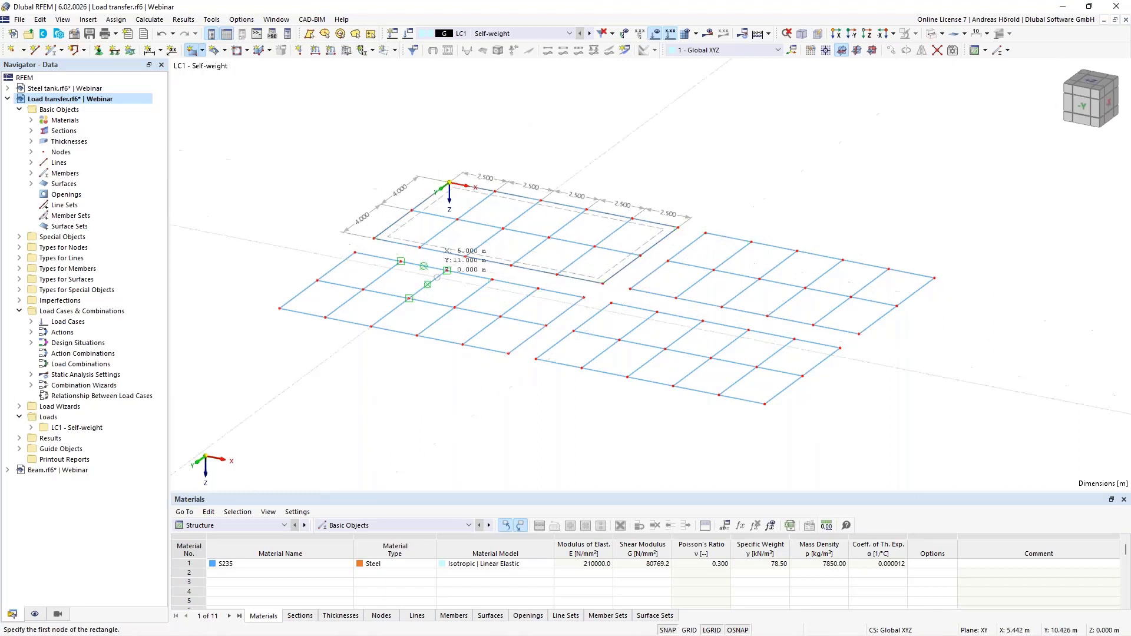
Add two more rectangular load transfer surfaces over the grids adjacent to the origin grid in the Y and X directions
{"action": "left_click", "coordinate": [355, 252]}
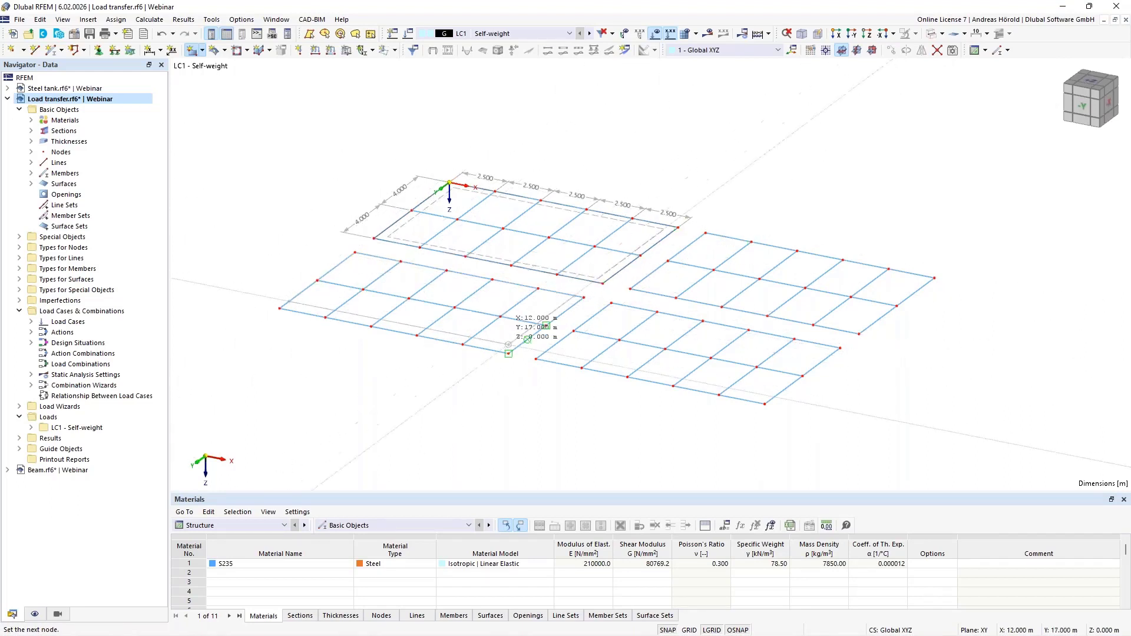
{"action": "left_click", "coordinate": [508, 353]}
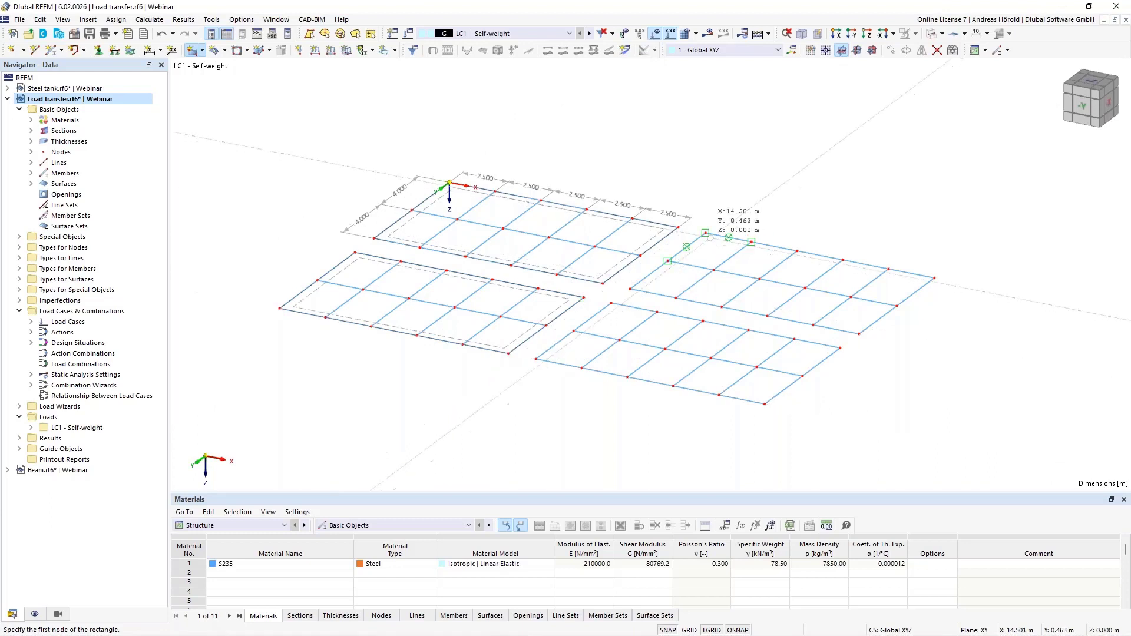
{"action": "left_click", "coordinate": [705, 233]}
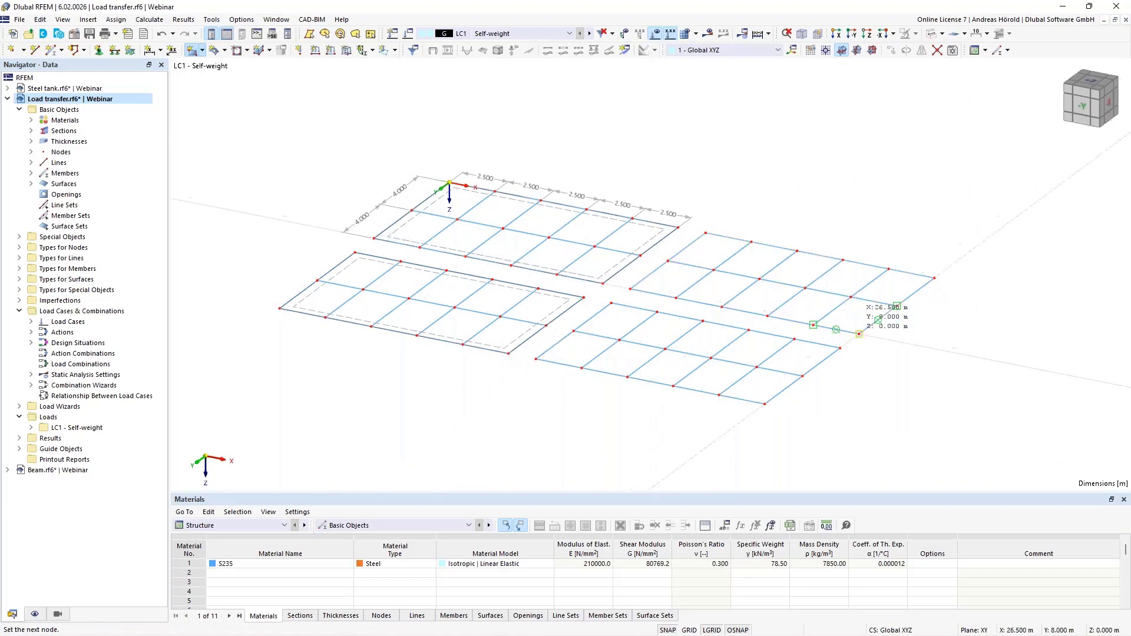
{"action": "left_click", "coordinate": [859, 334]}
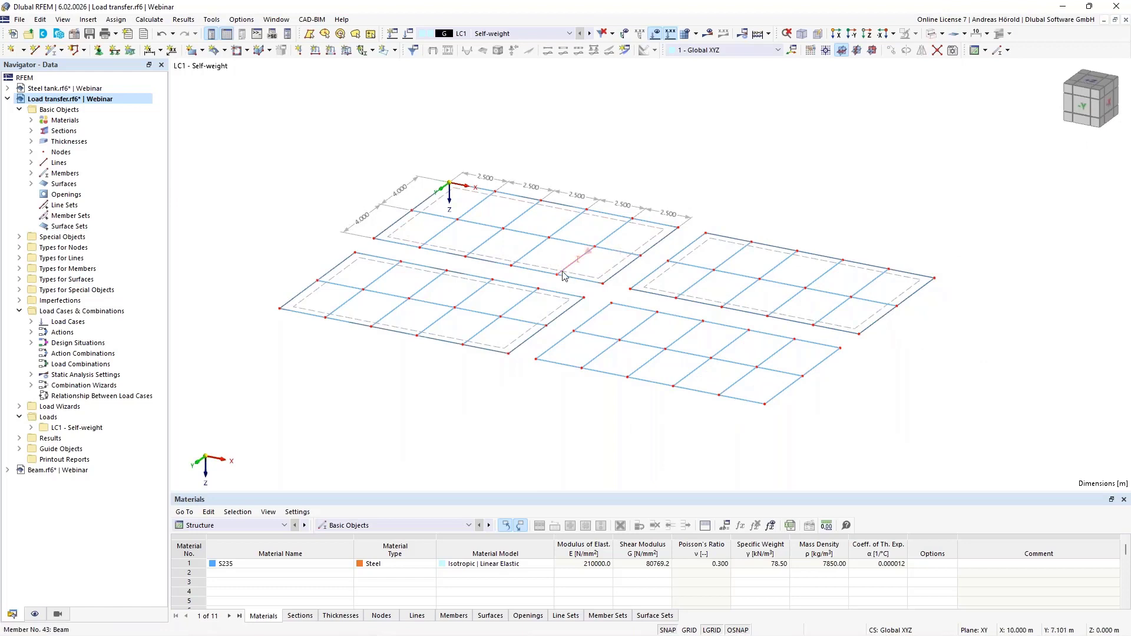
Apply a uniform surface load of 1.00 kN/m² in global Z to the three load transfer surfaces in LC1 - Self-weight
{"action": "left_click", "coordinate": [347, 52]}
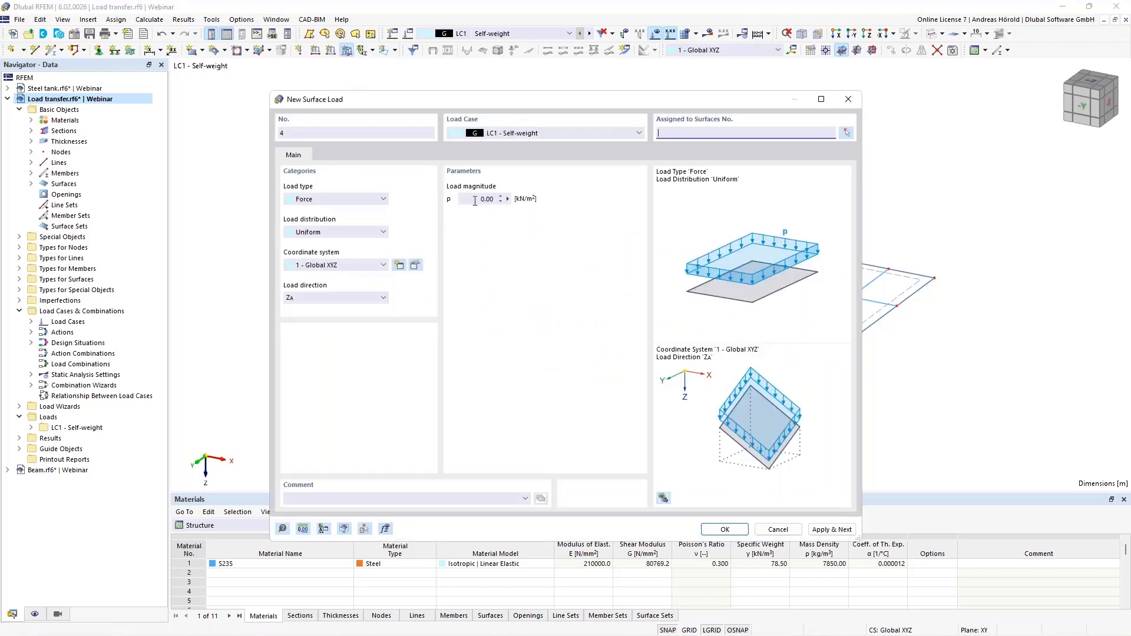
{"action": "left_click", "coordinate": [479, 198]}
{"action": "key", "text": "Delete"}
{"action": "left_click", "coordinate": [724, 529]}
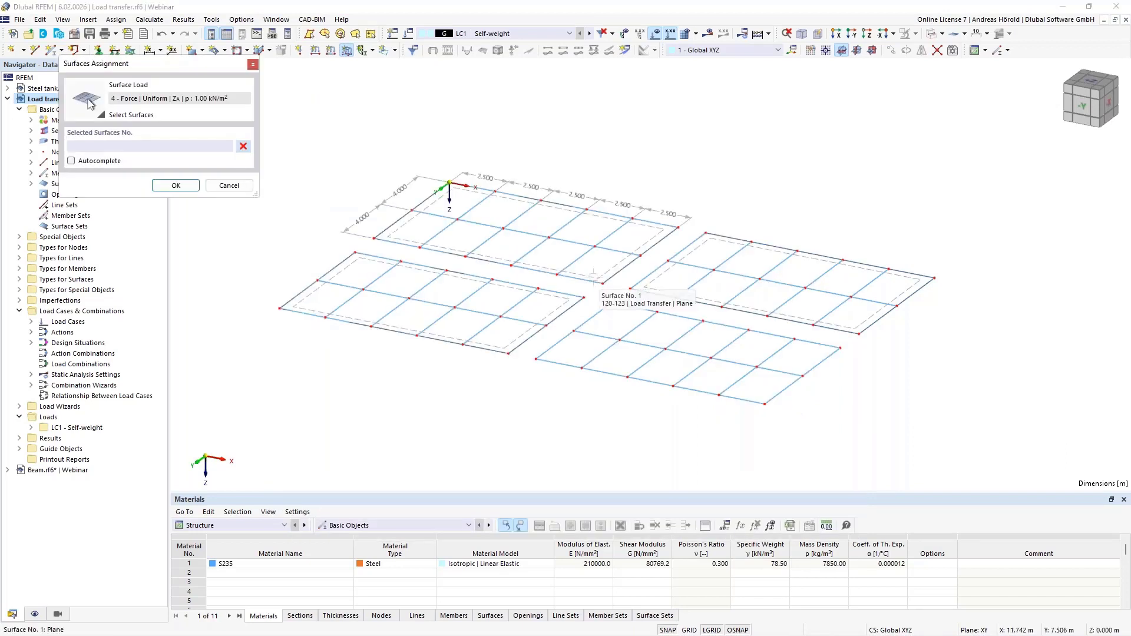
{"action": "left_click", "coordinate": [602, 289]}
{"action": "left_click", "coordinate": [602, 297]}
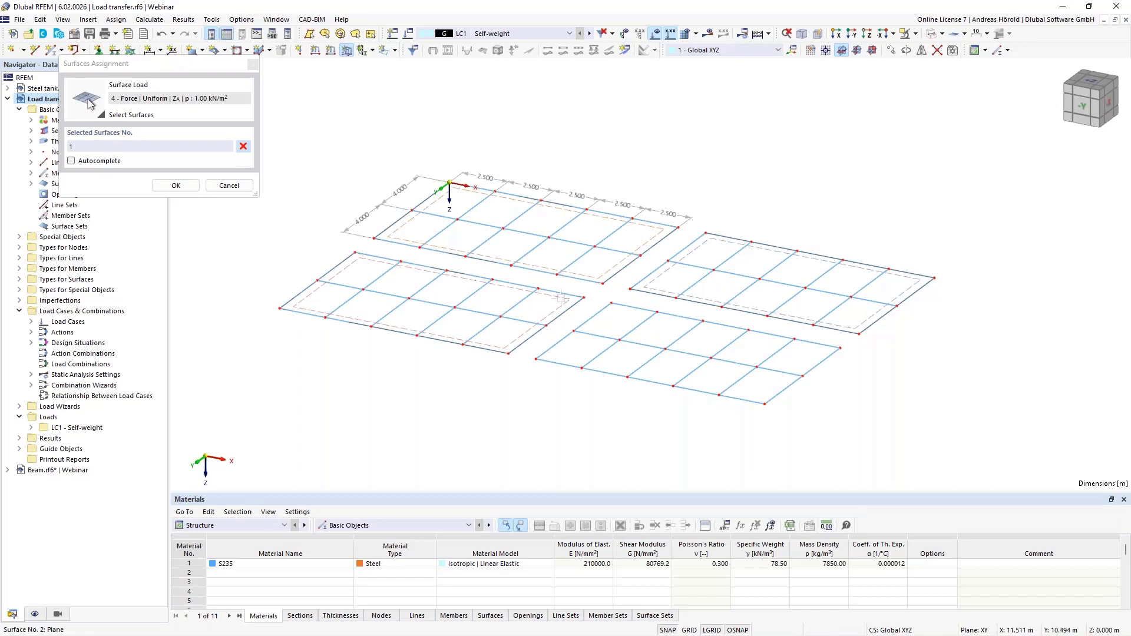
{"action": "left_click", "coordinate": [657, 288]}
{"action": "left_click", "coordinate": [176, 187]}
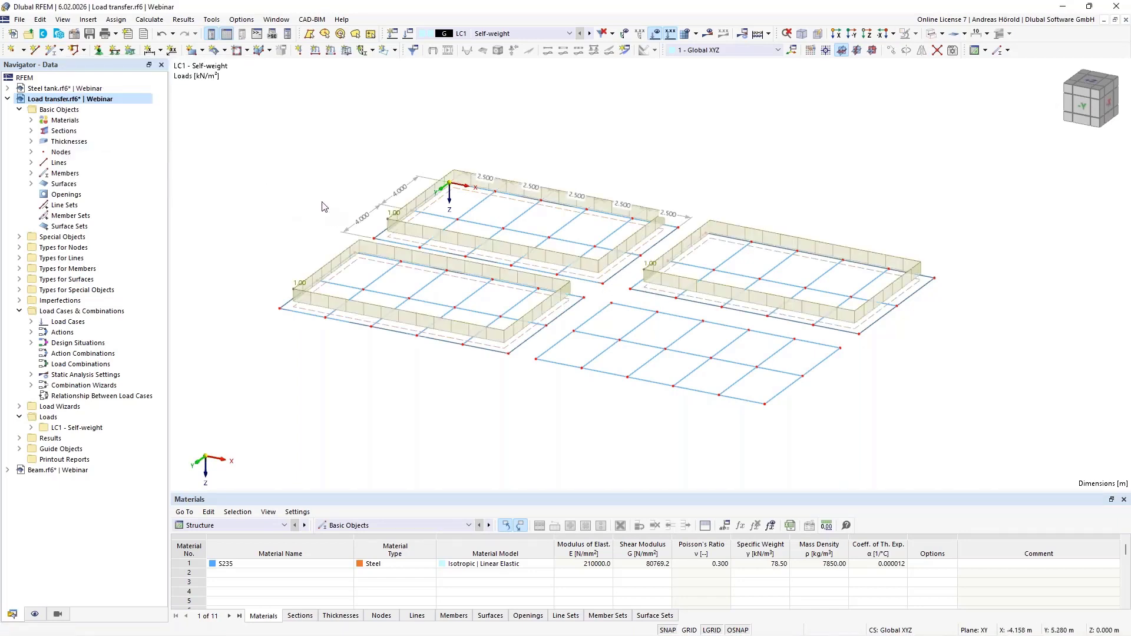
Display the load transfer separately from the surface's own commands to view the resulting member loads, and switch that display back off
{"action": "scroll", "coordinate": [304, 200], "scroll_direction": "up", "scroll_amount": 2}
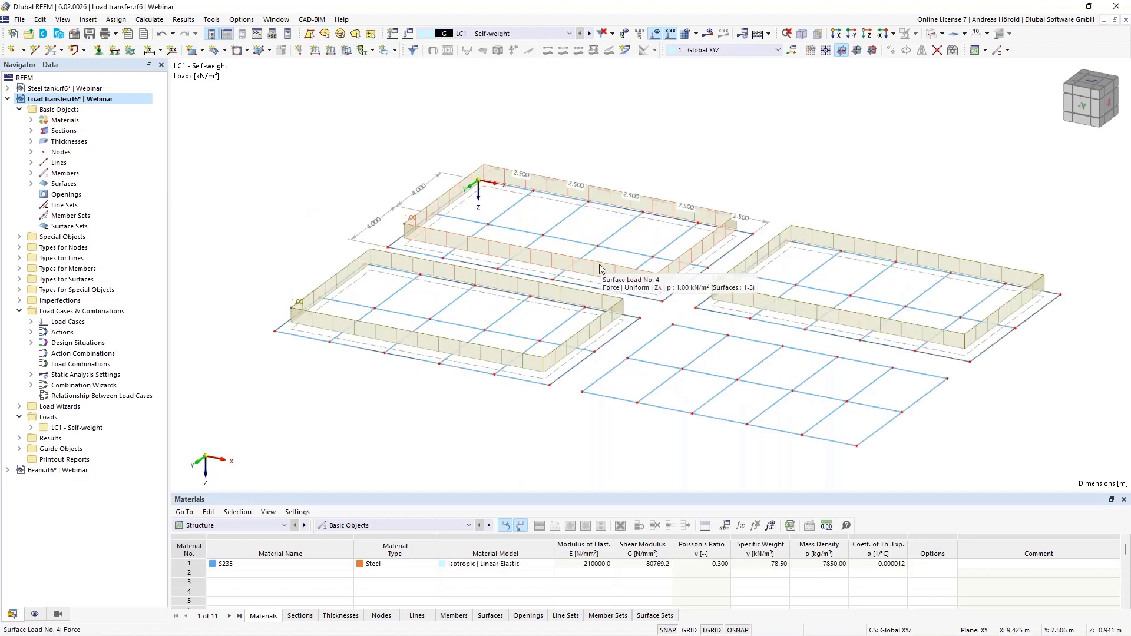
{"action": "right_click", "coordinate": [478, 264]}
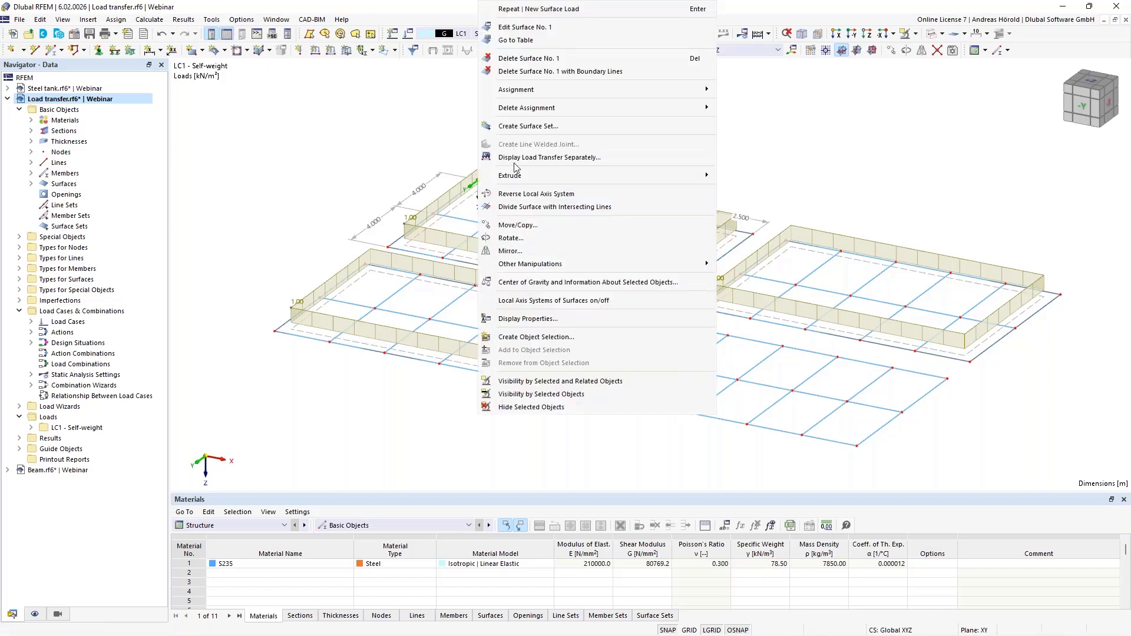
{"action": "left_click", "coordinate": [586, 159]}
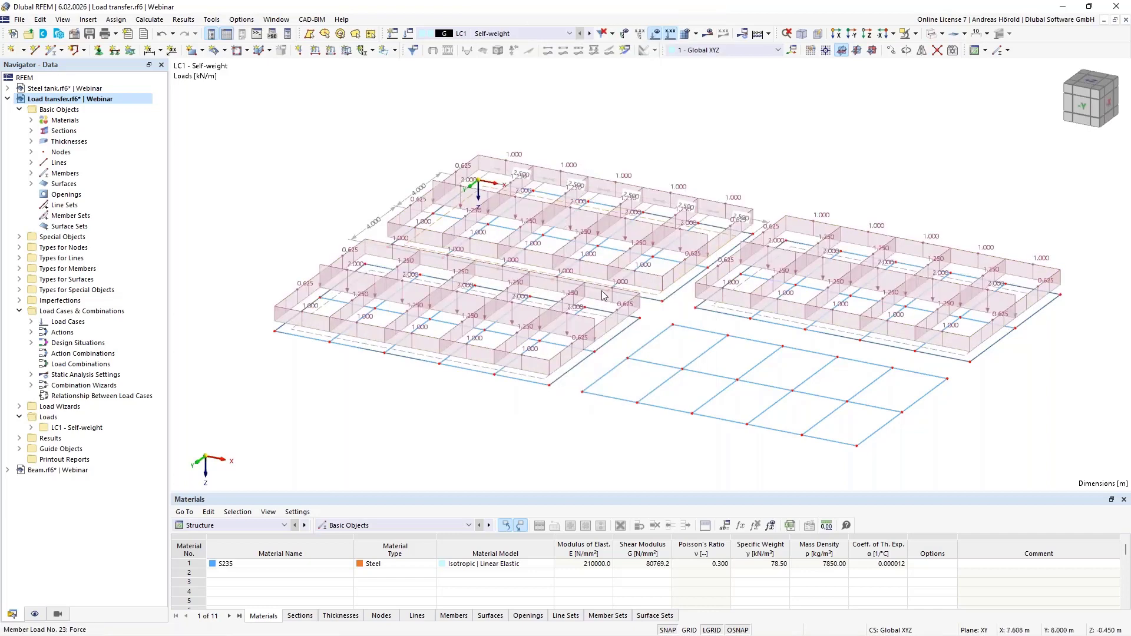
{"action": "right_click", "coordinate": [649, 298]}
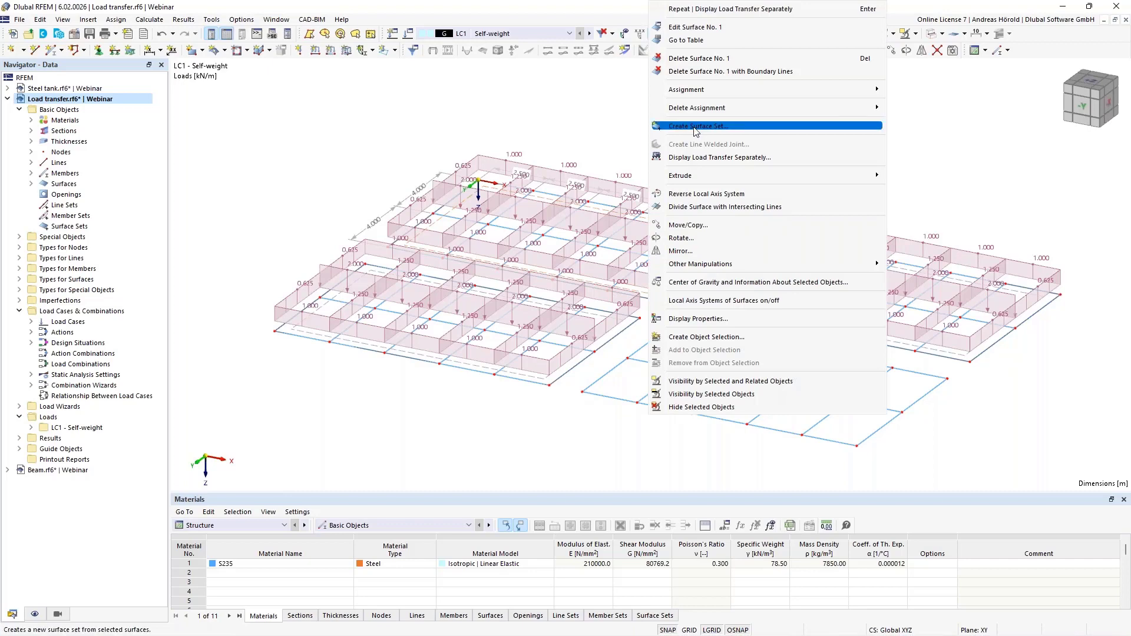
{"action": "left_click", "coordinate": [698, 158]}
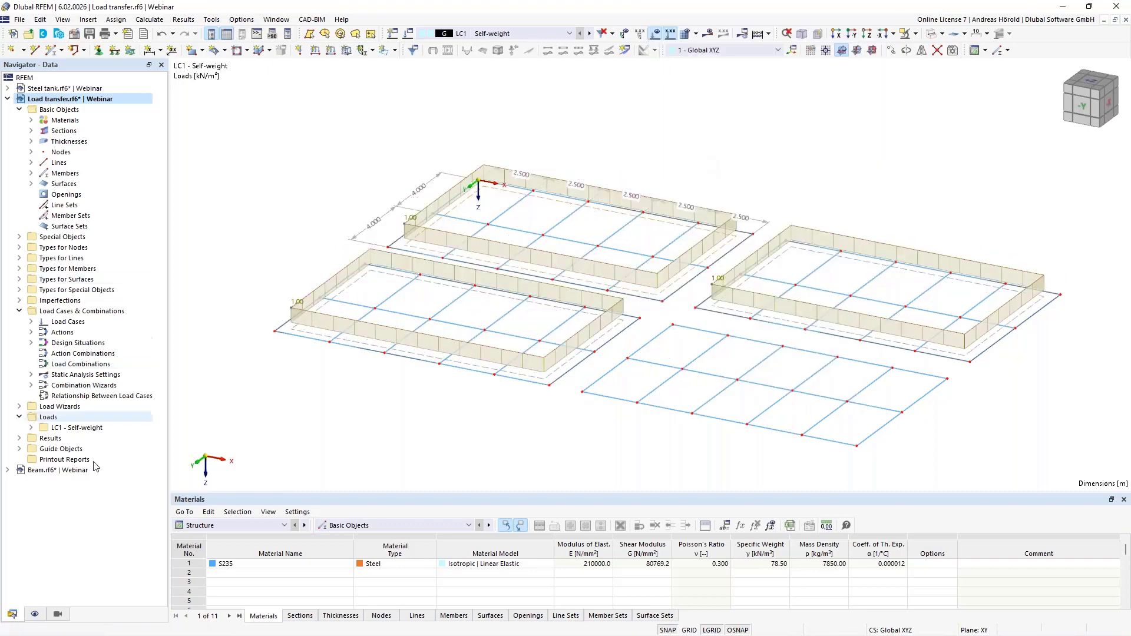
Enable the separate load transfer display for surfaces in the model's display settings and view the member loads on the grids
{"action": "left_click", "coordinate": [35, 614]}
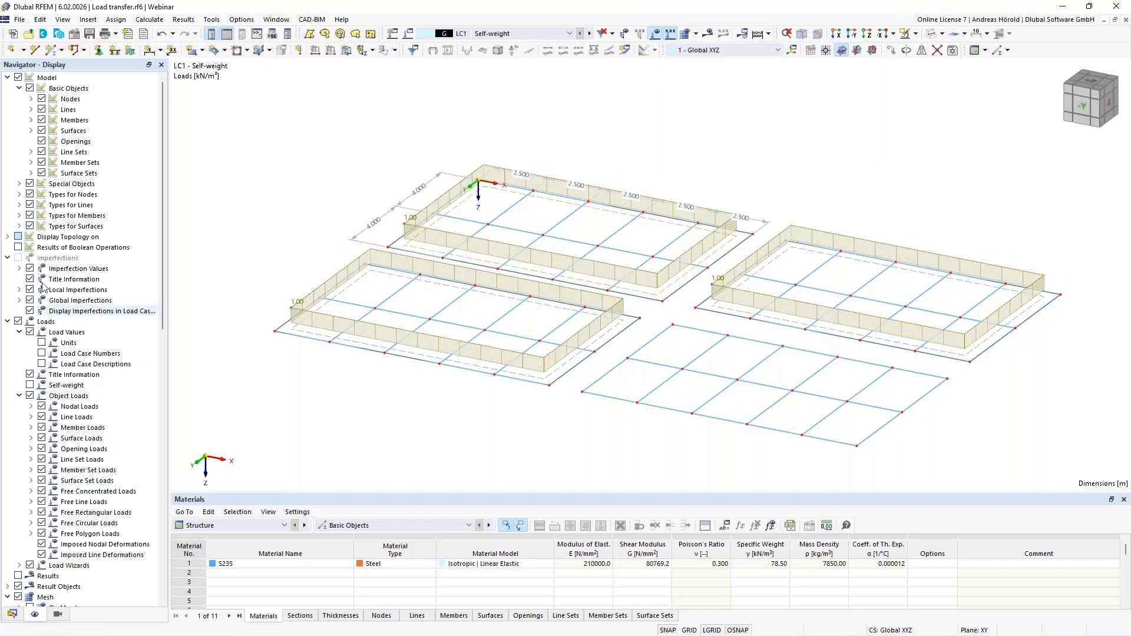
{"action": "left_click", "coordinate": [31, 130]}
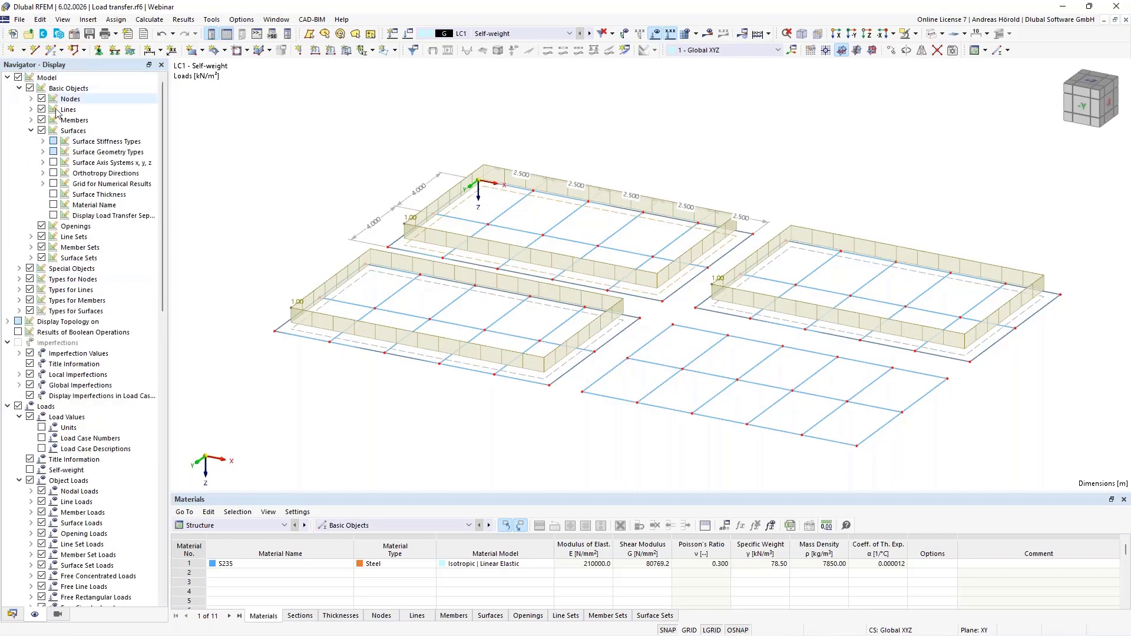
{"action": "left_click", "coordinate": [54, 216]}
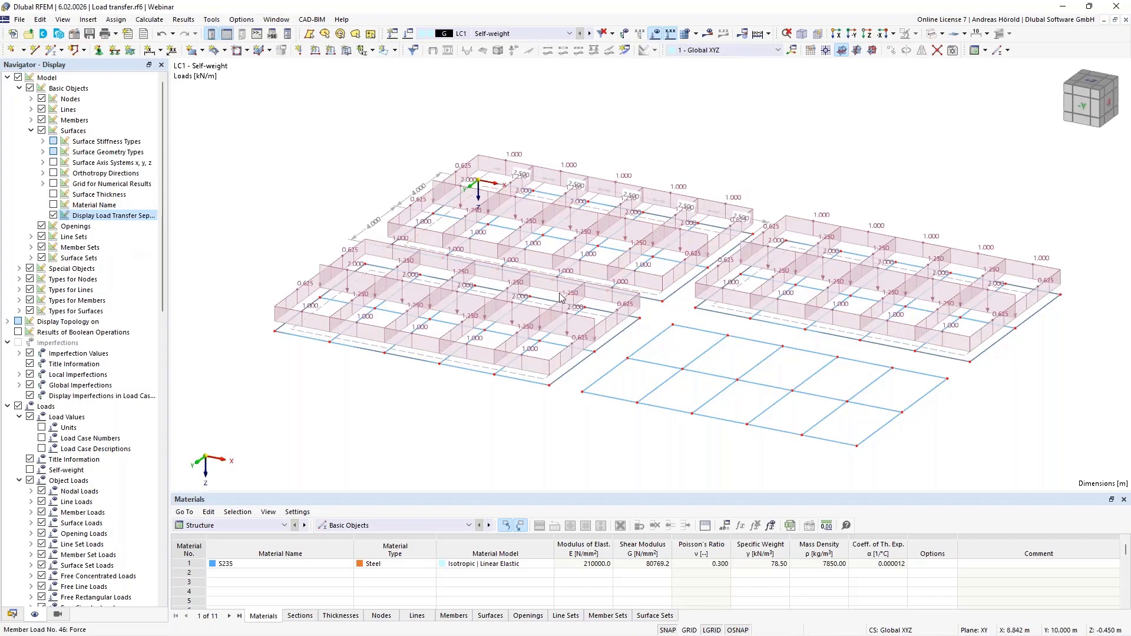
{"action": "scroll", "coordinate": [587, 331], "scroll_direction": "up", "scroll_amount": 1}
{"action": "scroll", "coordinate": [657, 340], "scroll_direction": "down", "scroll_amount": 1}
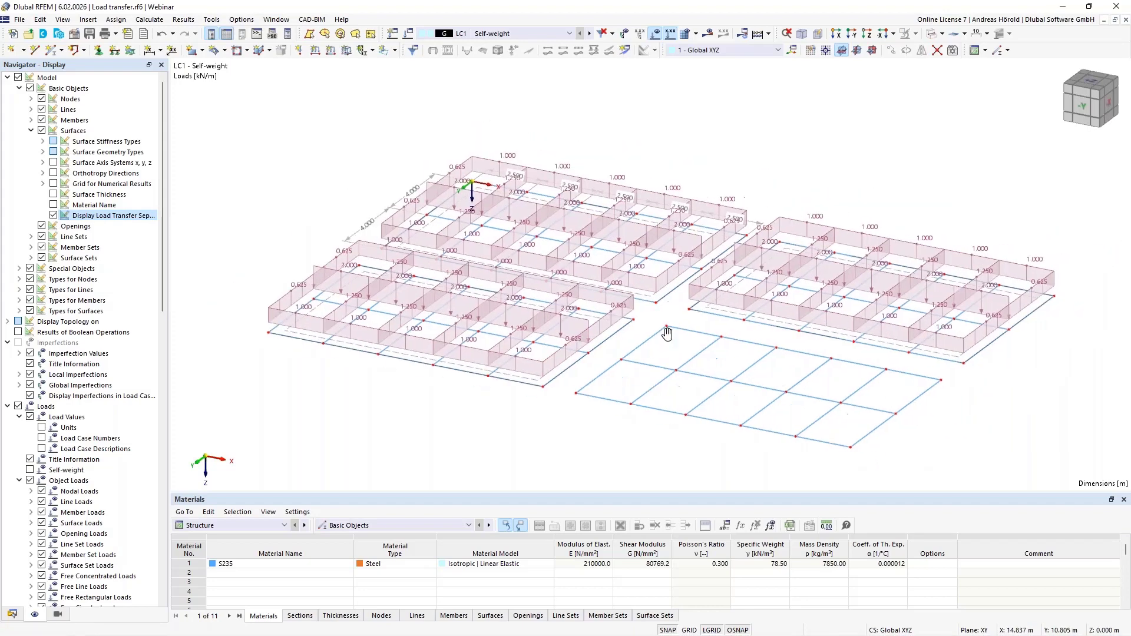
Set the load transfer direction of surface No. 2, on the grid beside the origin grid in Y, to local x
{"action": "double_click", "coordinate": [512, 380]}
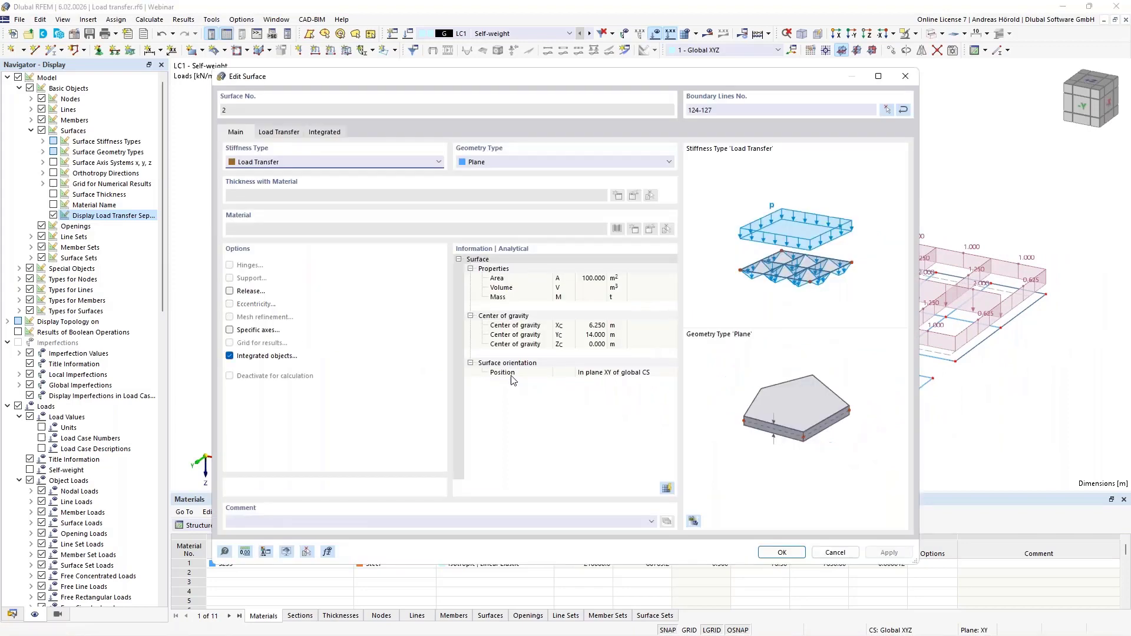
{"action": "left_click", "coordinate": [275, 133]}
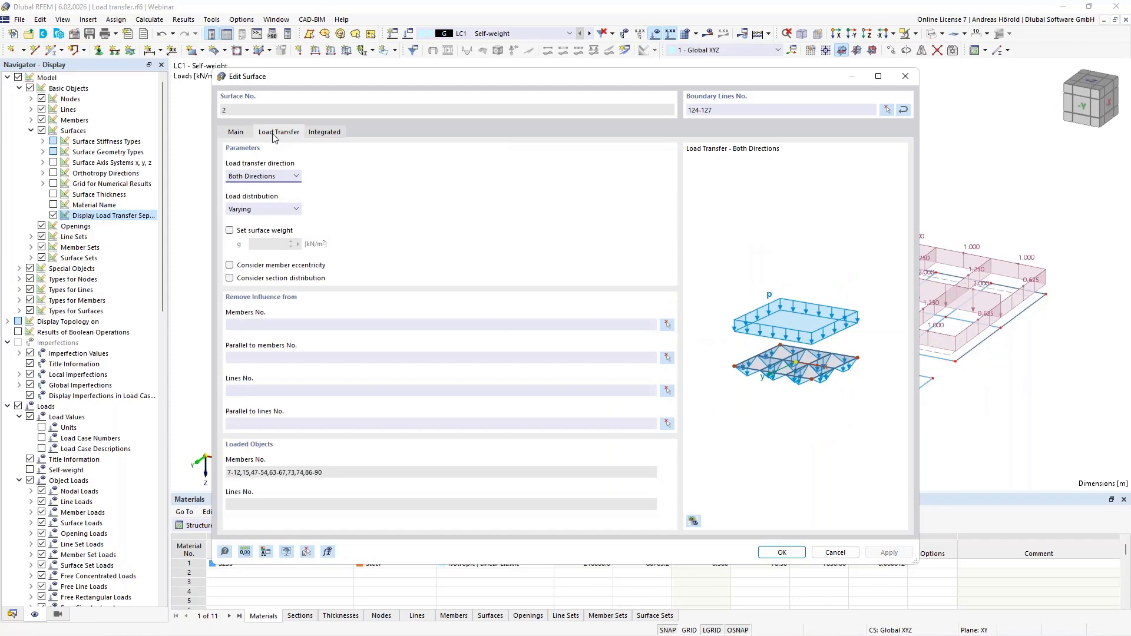
{"action": "left_click", "coordinate": [262, 178]}
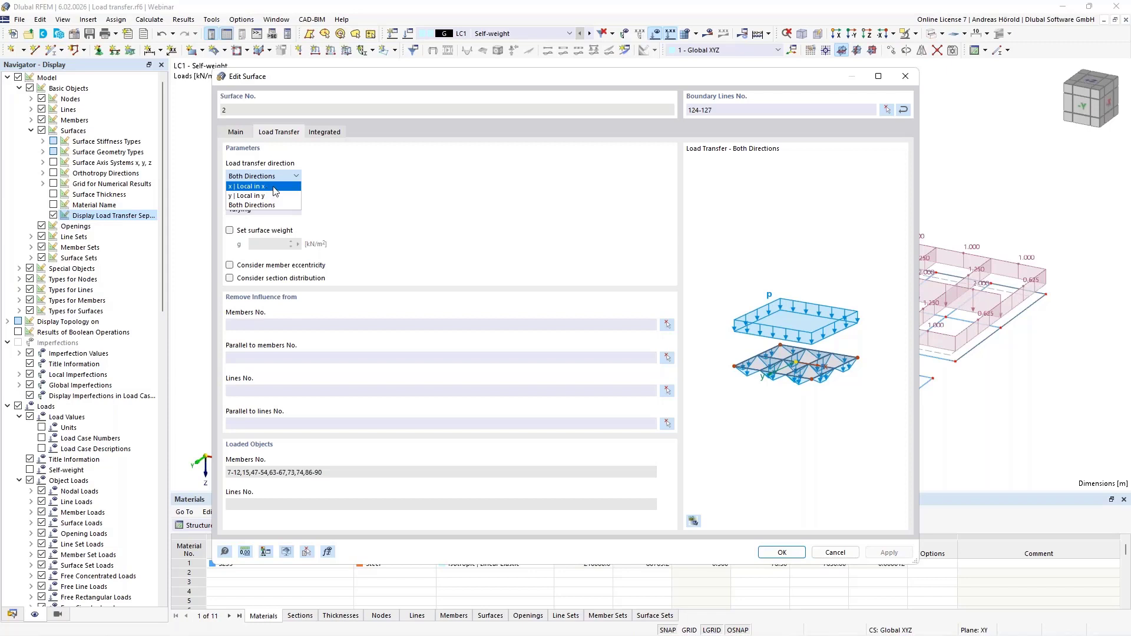
{"action": "left_click", "coordinate": [275, 187]}
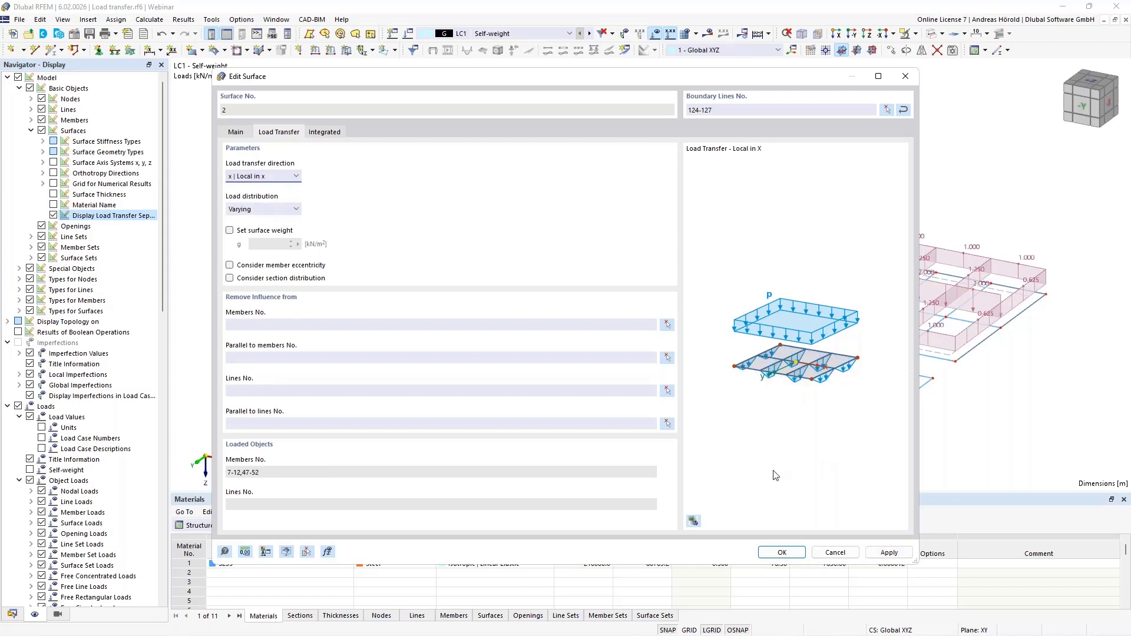
{"action": "left_click", "coordinate": [694, 521]}
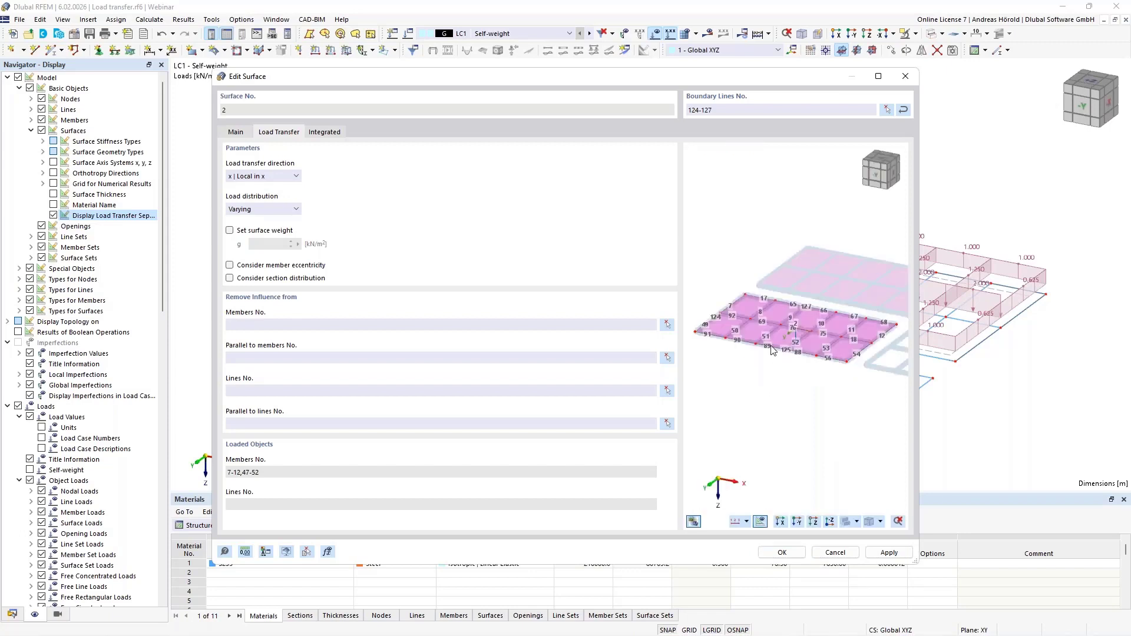
{"action": "scroll", "coordinate": [771, 350], "scroll_direction": "up", "scroll_amount": 5}
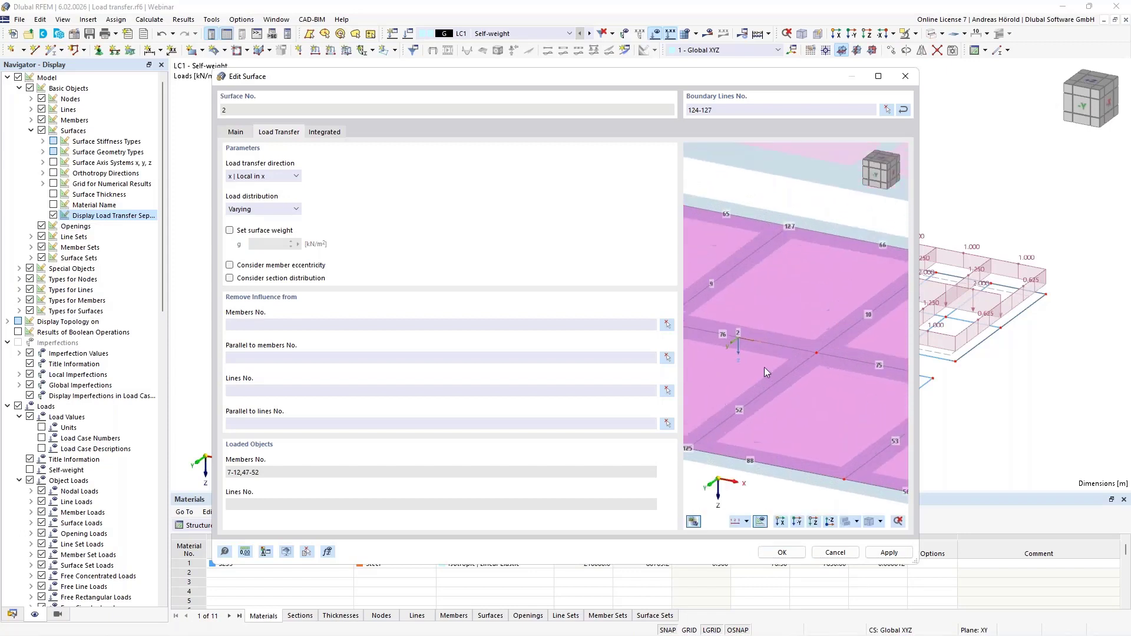
{"action": "scroll", "coordinate": [764, 366], "scroll_direction": "up", "scroll_amount": 3}
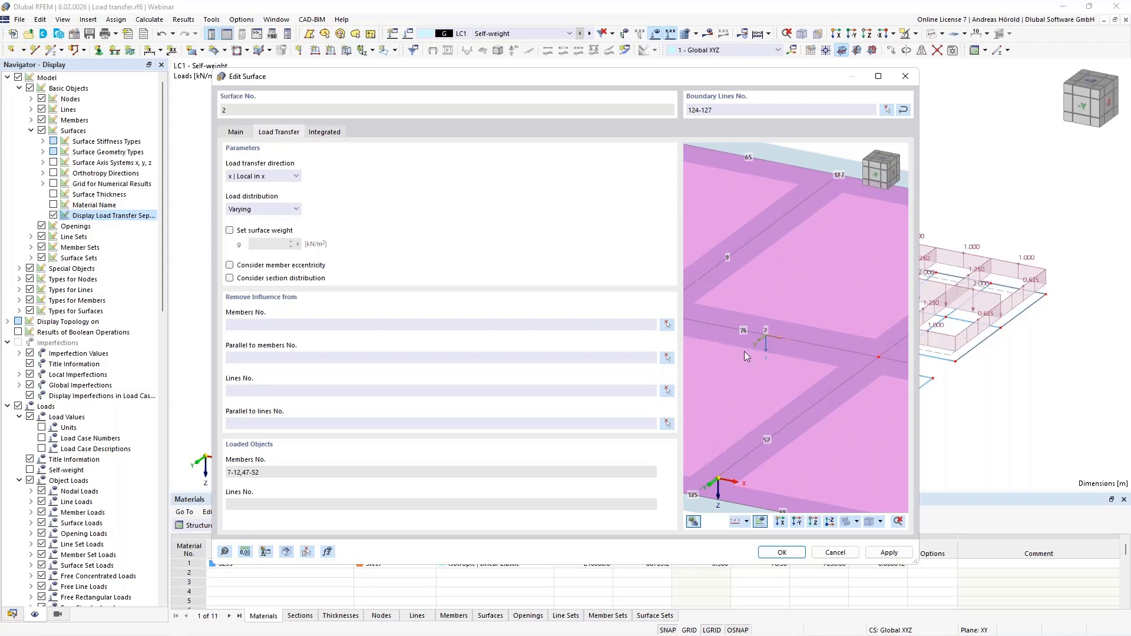
{"action": "left_click", "coordinate": [782, 553]}
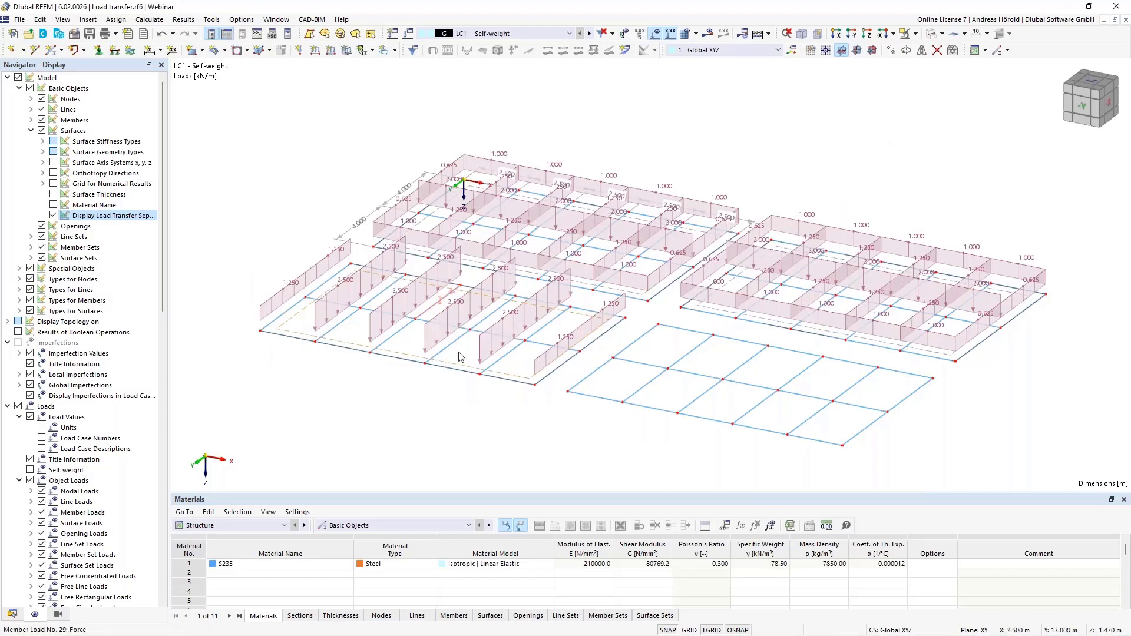
Set the load transfer direction of surface No. 1 on the origin grid to local y, without a surface weight
{"action": "right_click", "coordinate": [613, 290]}
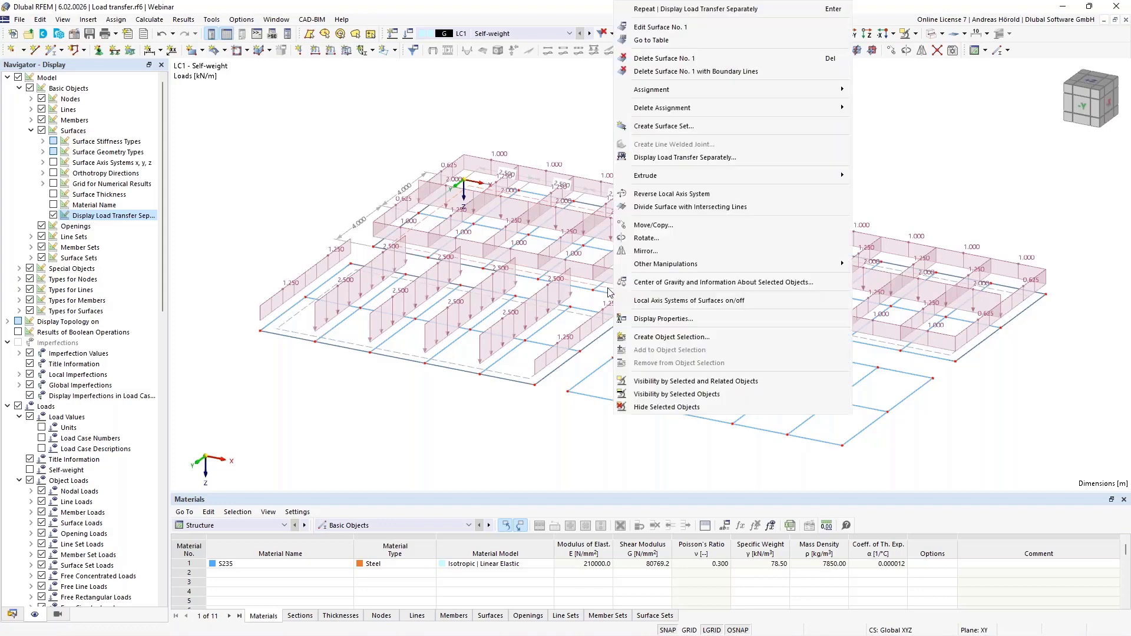
{"action": "left_click", "coordinate": [662, 28]}
{"action": "left_click", "coordinate": [279, 132]}
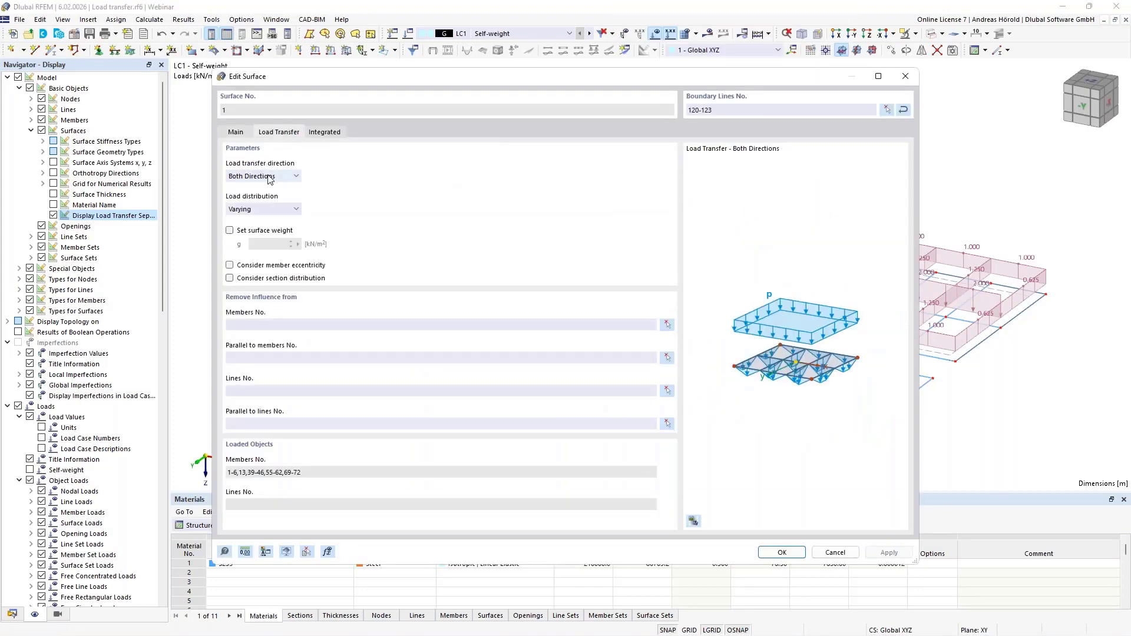
{"action": "left_click", "coordinate": [268, 176]}
{"action": "left_click", "coordinate": [282, 202]}
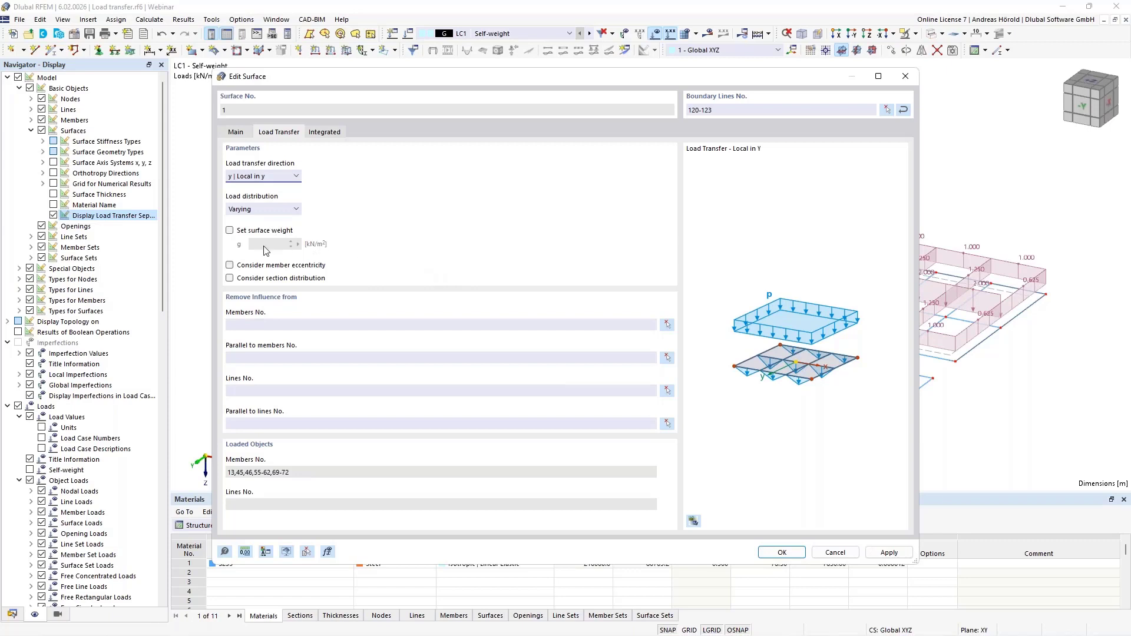
{"action": "left_click", "coordinate": [230, 231]}
{"action": "left_click", "coordinate": [230, 233]}
{"action": "left_click", "coordinate": [782, 553]}
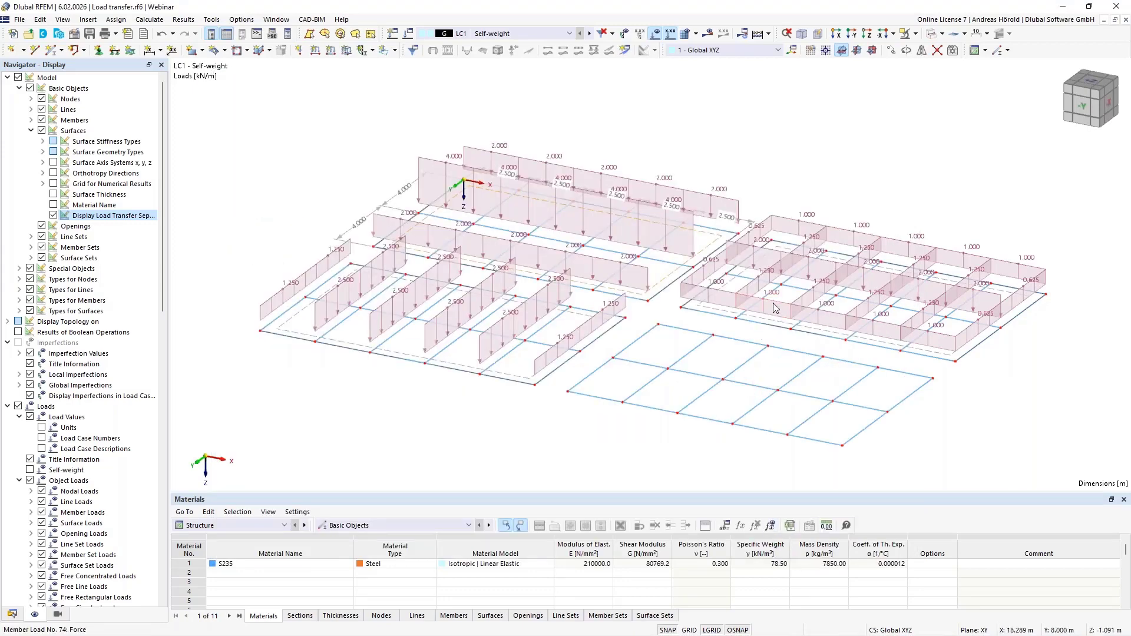
Start a Member Loads from Area Load wizard for LC1 - Self-weight with a uniform load magnitude of 1.00 kN/m²
{"action": "mouse_move", "coordinate": [776, 306]}
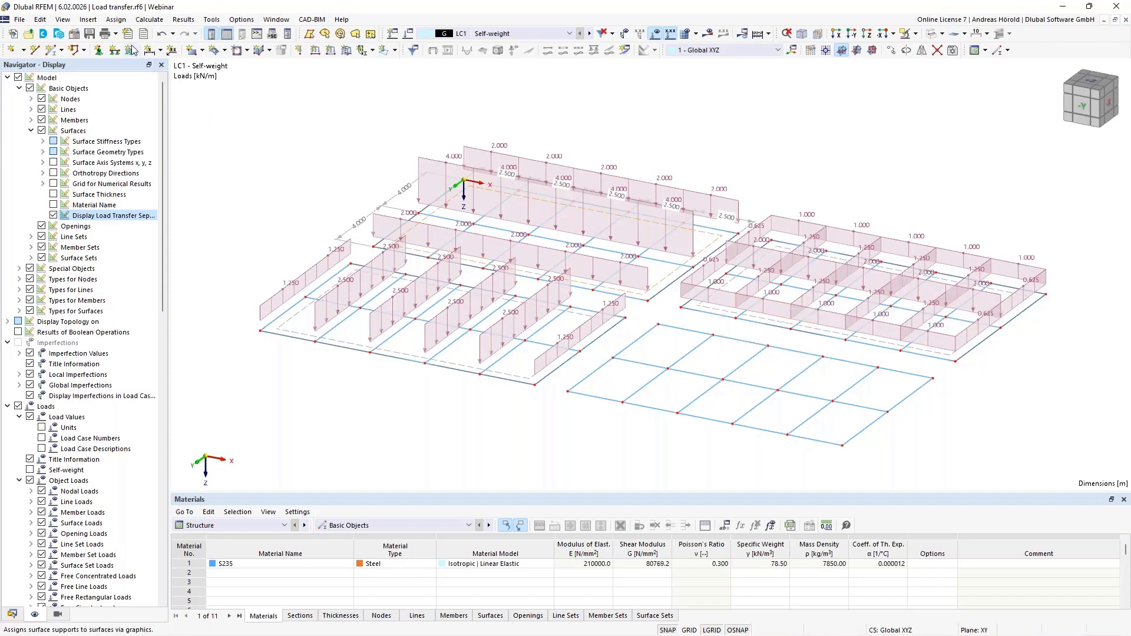
{"action": "left_click", "coordinate": [86, 20]}
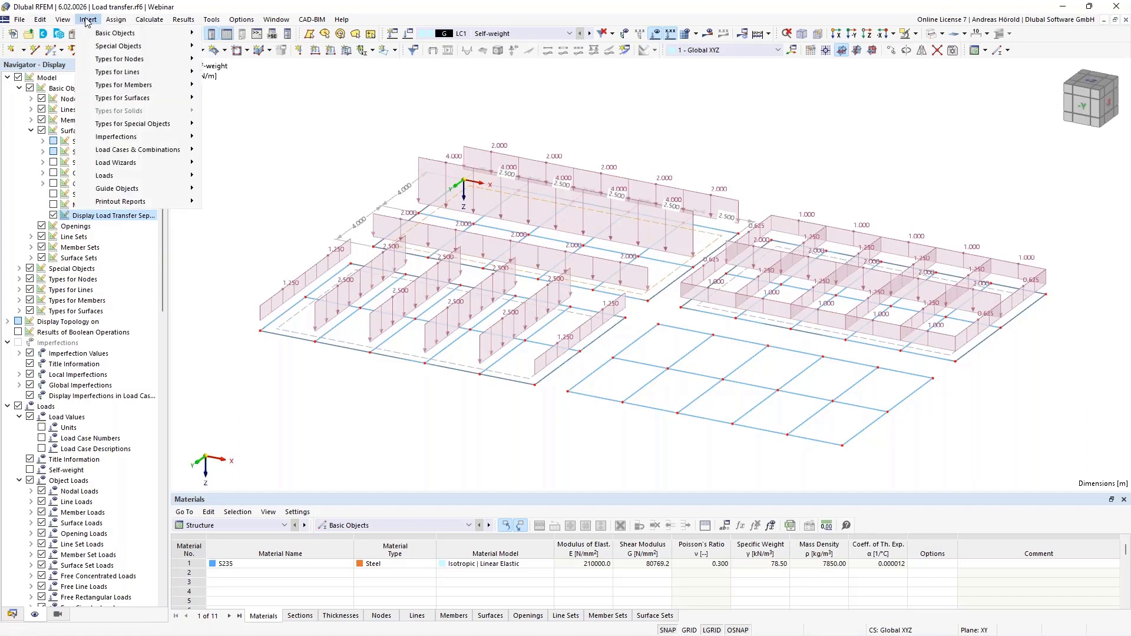
{"action": "mouse_move", "coordinate": [143, 167]}
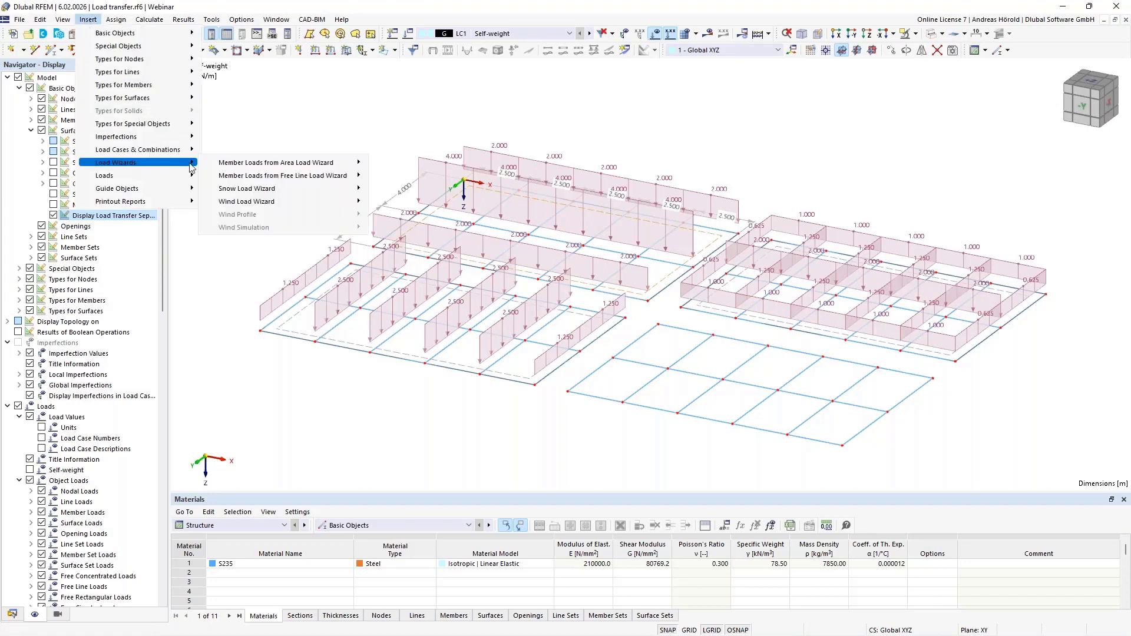
{"action": "mouse_move", "coordinate": [289, 169]}
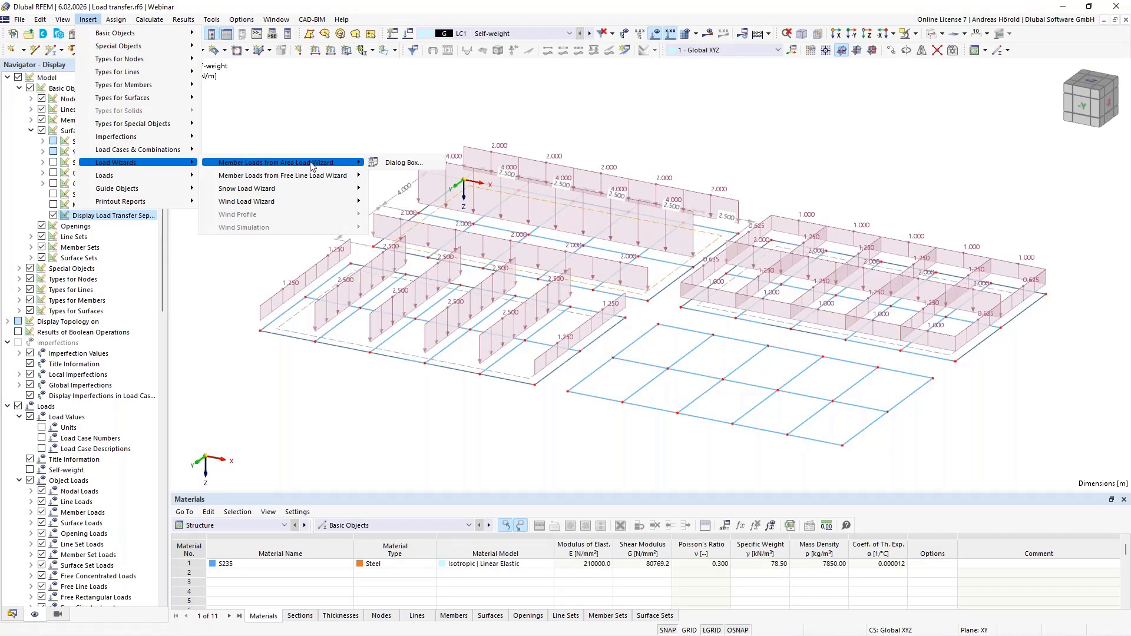
{"action": "left_click", "coordinate": [399, 171]}
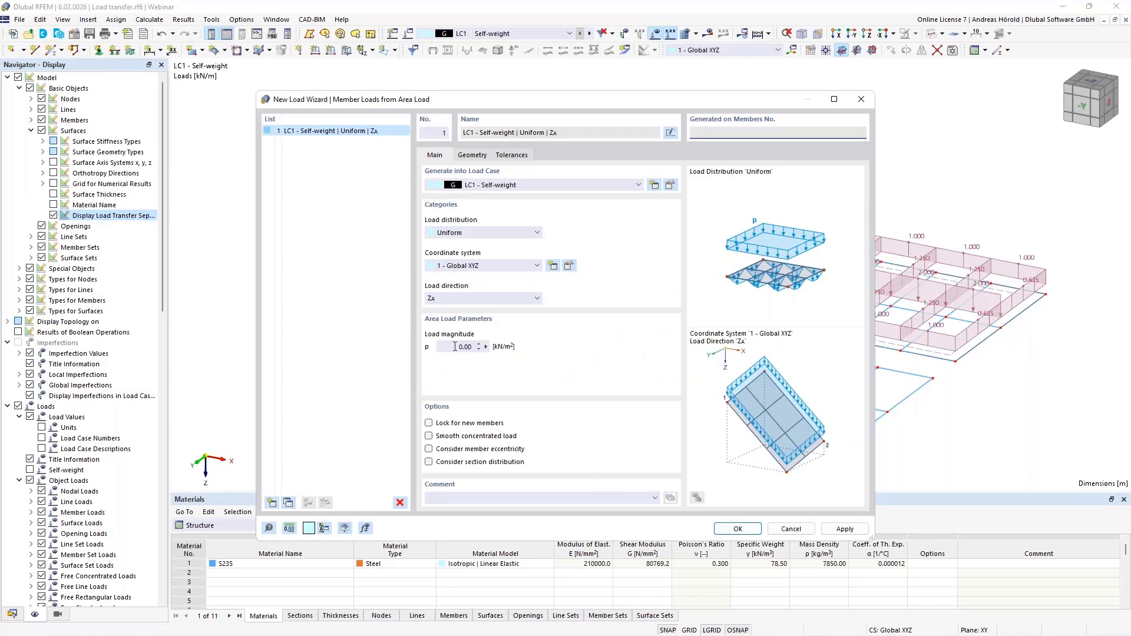
{"action": "left_click", "coordinate": [464, 347]}
{"action": "type", "text": "1"}
Define the area load plane over the grid without a surface using its corner nodes 73, 83, 90 and 85
{"action": "left_click", "coordinate": [473, 155]}
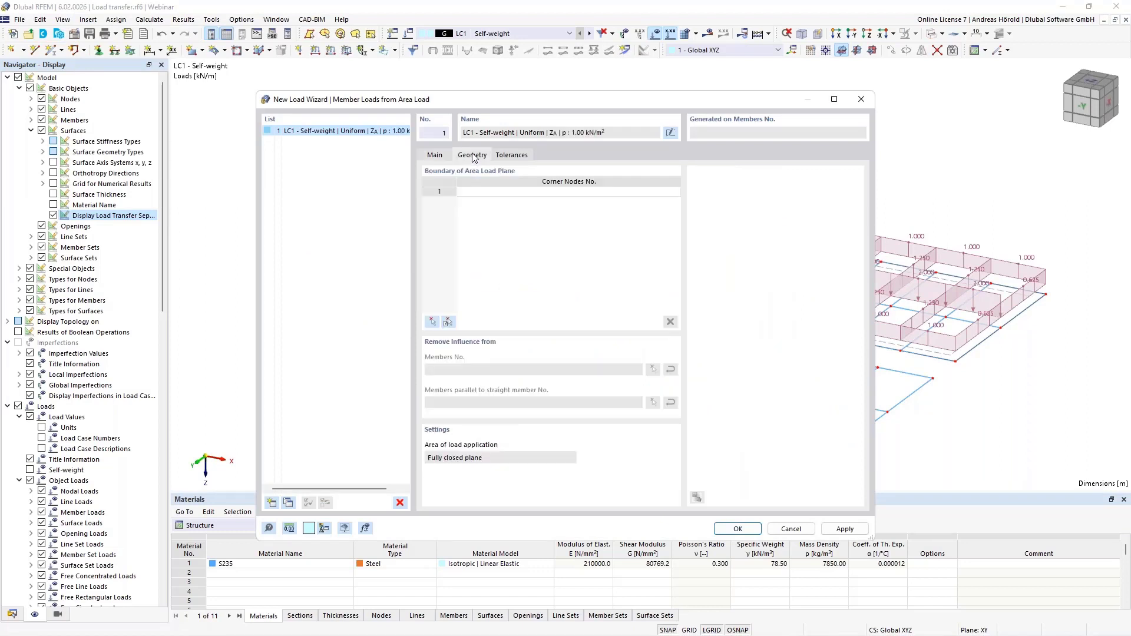
{"action": "left_click", "coordinate": [433, 322]}
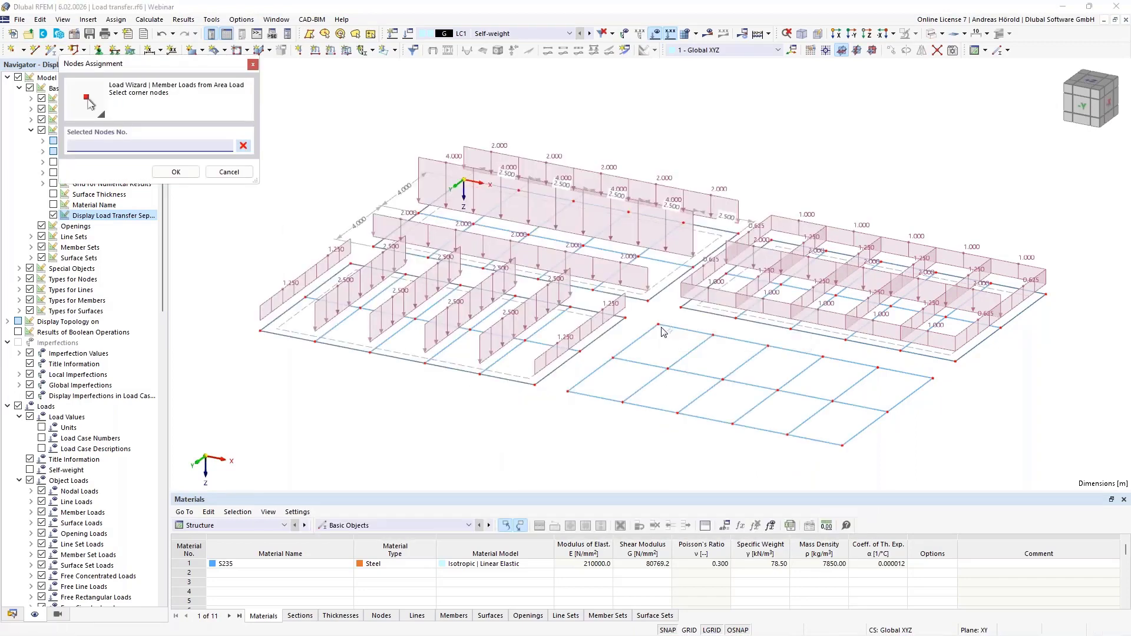
{"action": "left_click", "coordinate": [658, 325]}
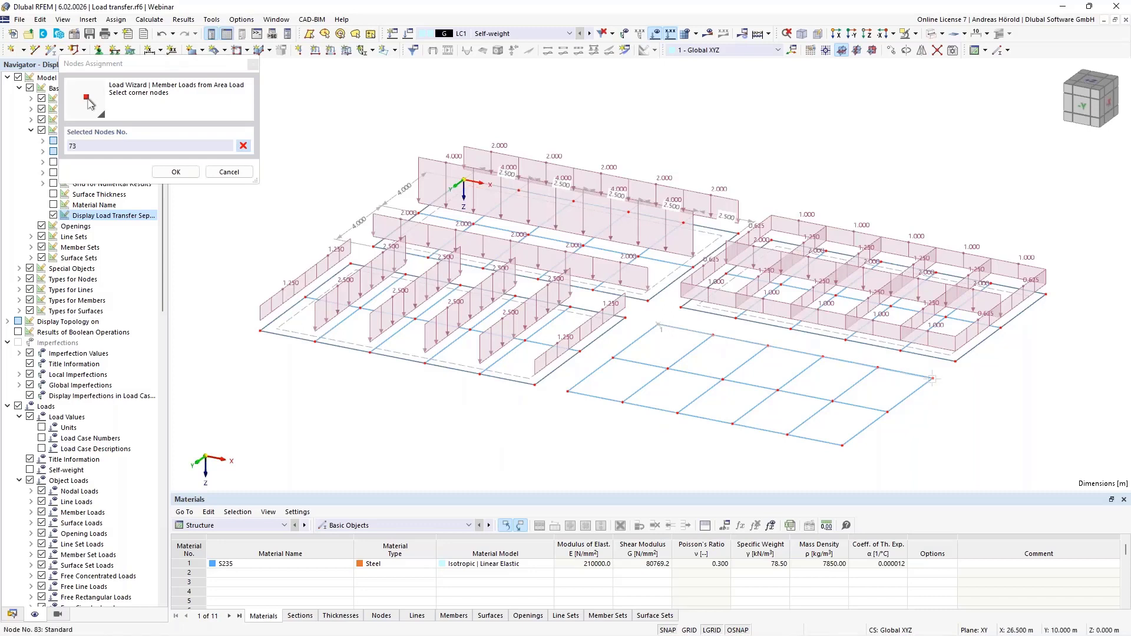
{"action": "left_click", "coordinate": [843, 446]}
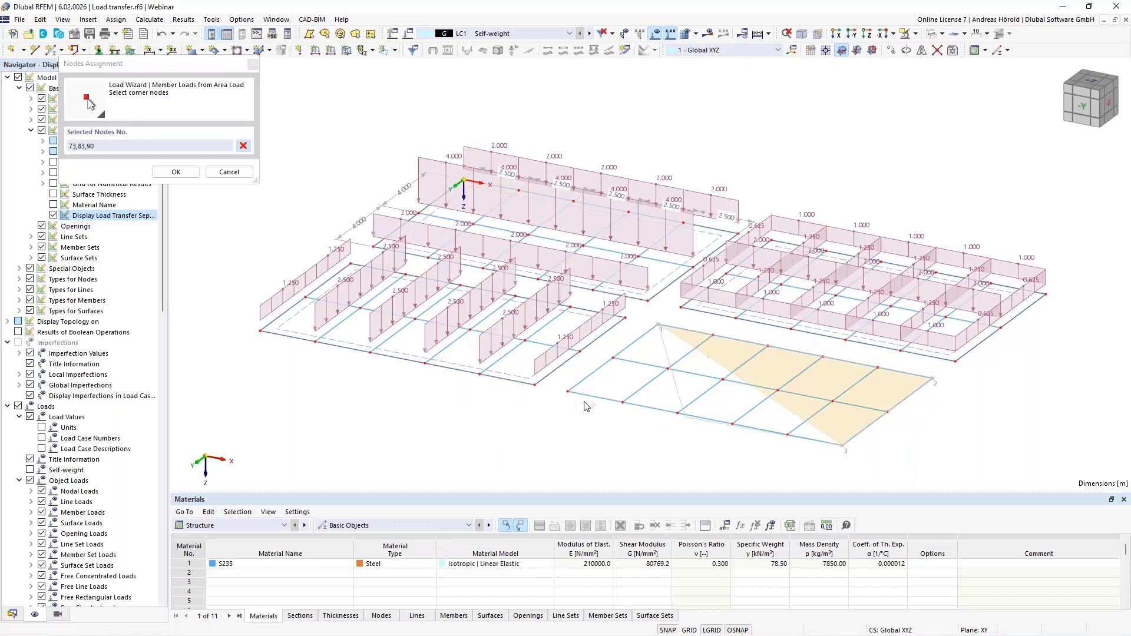
{"action": "left_click", "coordinate": [567, 392]}
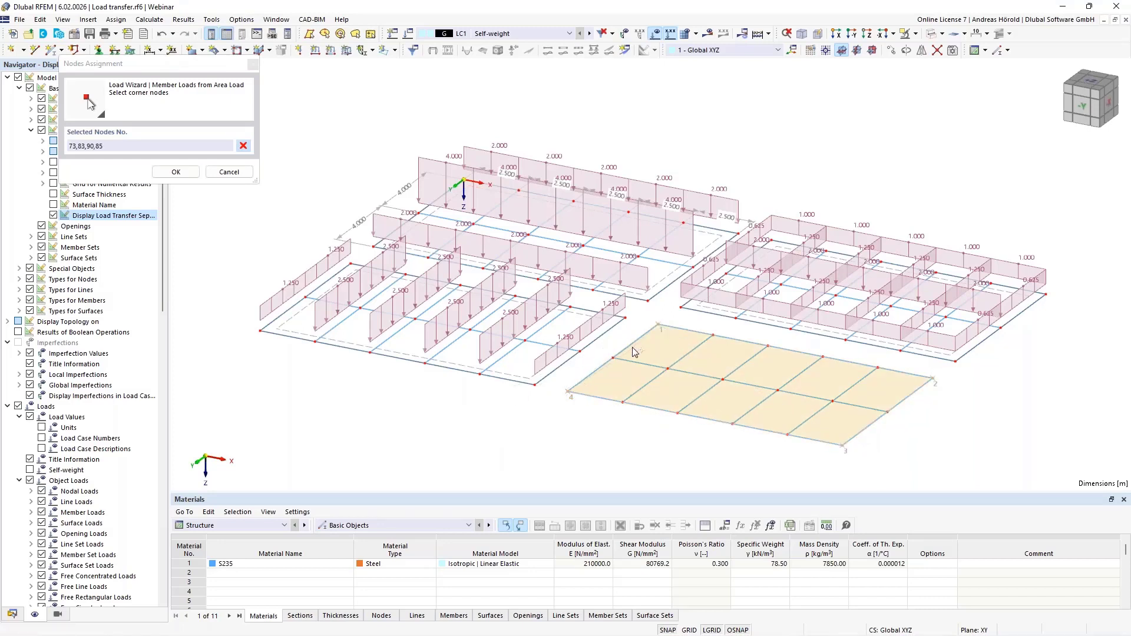
{"action": "left_click", "coordinate": [659, 325]}
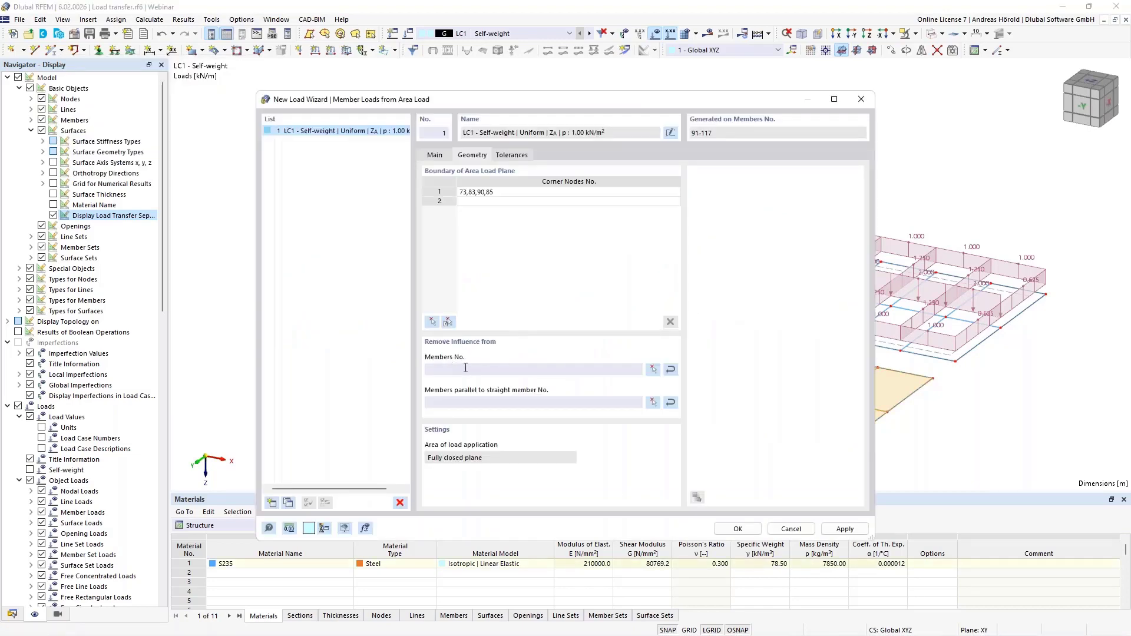
Remove the influence of members parallel to member No. 98 from the area load and generate the member loads
{"action": "left_click", "coordinate": [653, 402]}
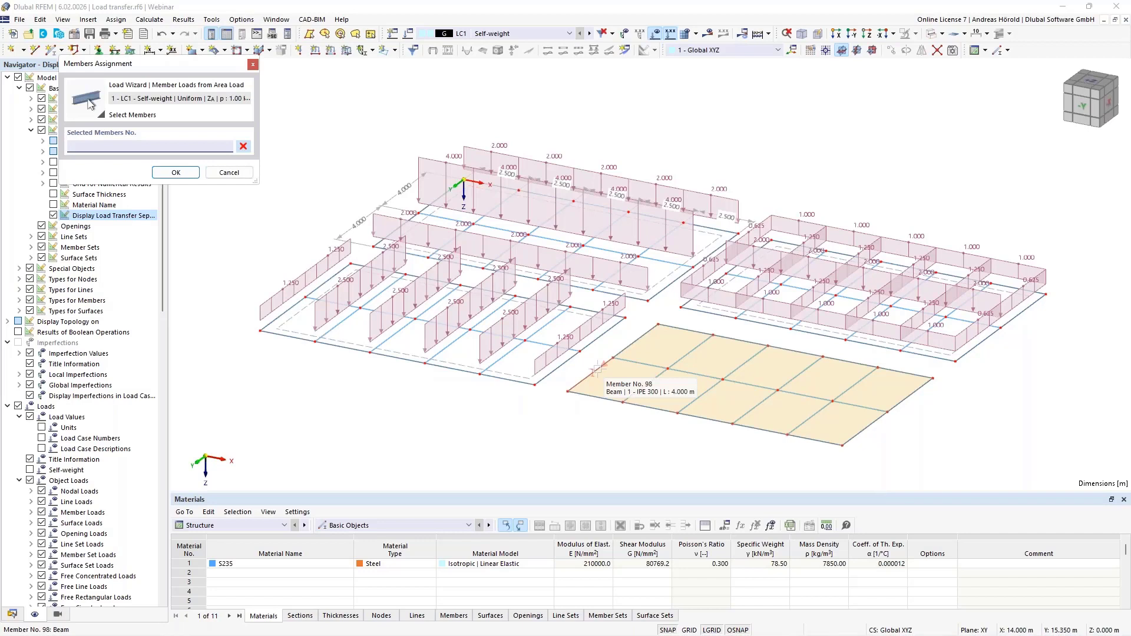
{"action": "left_click", "coordinate": [596, 369]}
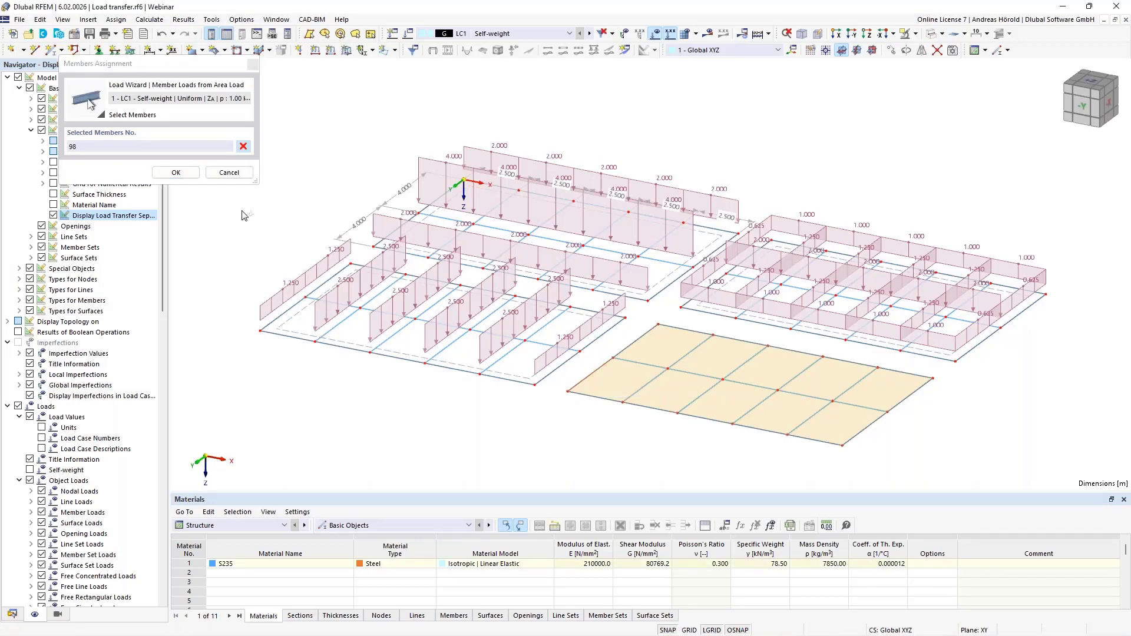
{"action": "left_click", "coordinate": [174, 173]}
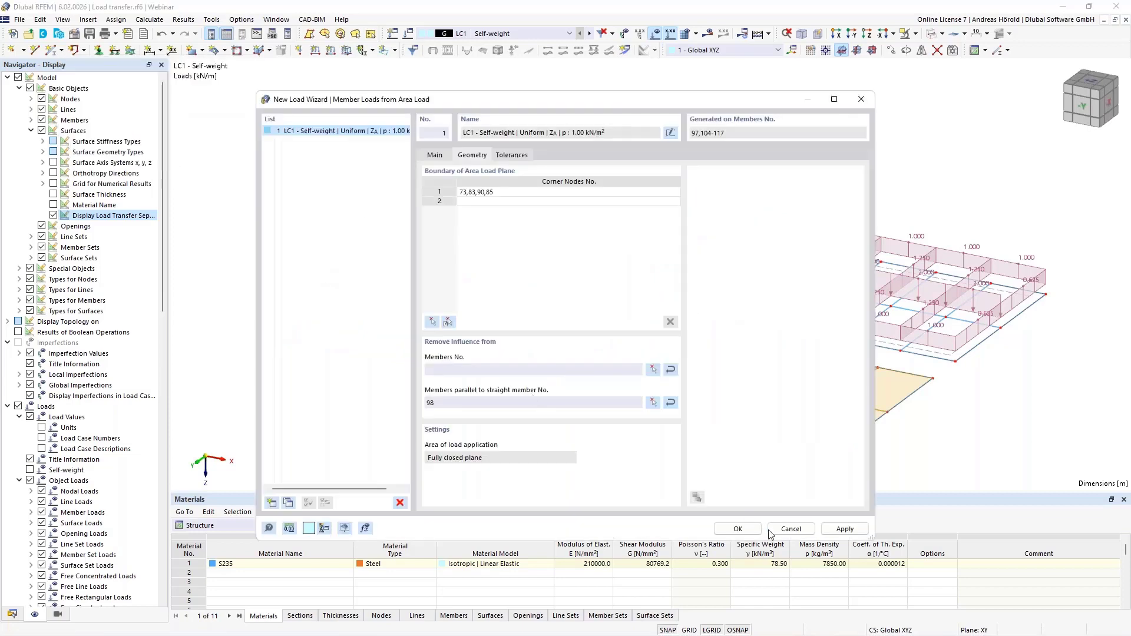
{"action": "left_click", "coordinate": [738, 529]}
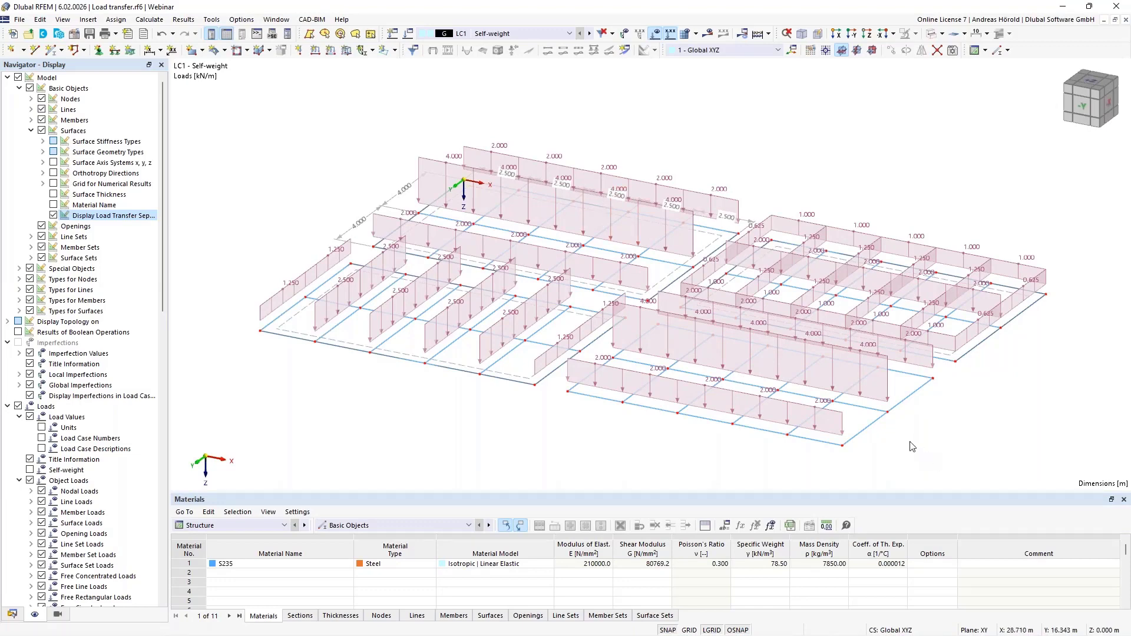
Edit the area load wizard to clear the excluded parallel members and regenerate the member loads
{"action": "double_click", "coordinate": [823, 348]}
{"action": "left_click", "coordinate": [475, 156]}
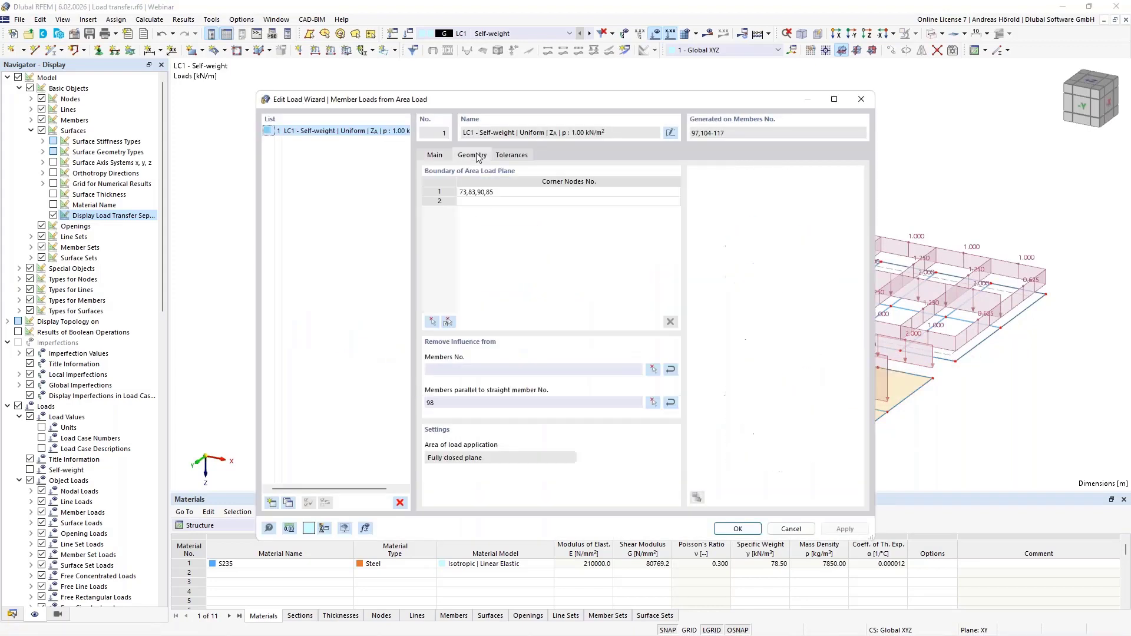
{"action": "left_click_drag", "start_coordinate": [442, 403], "coordinate": [405, 401]}
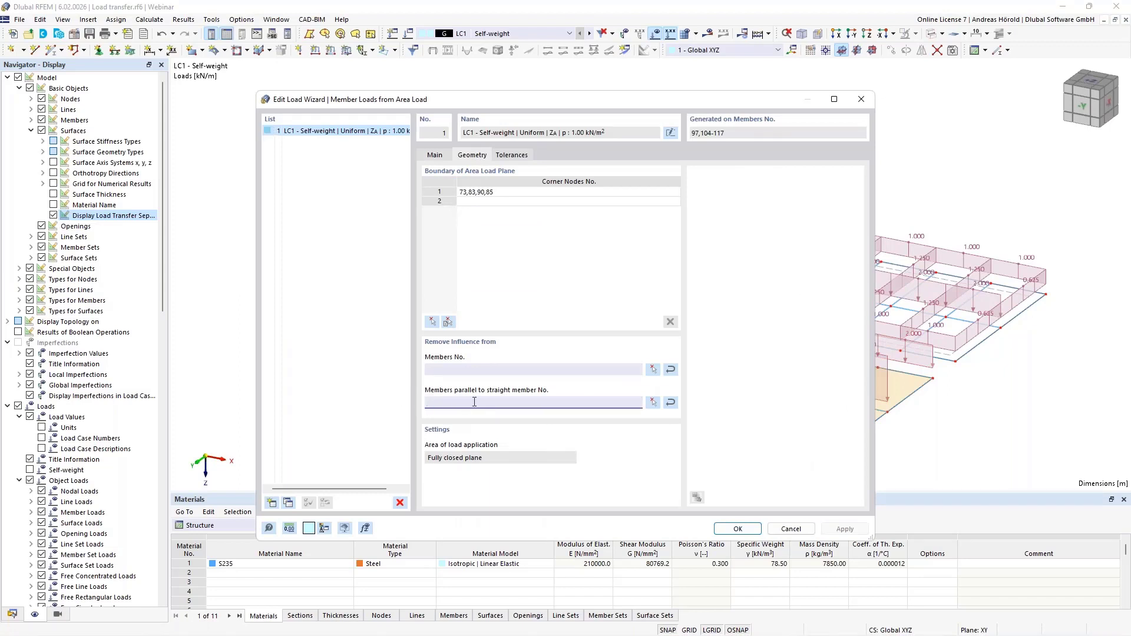
{"action": "left_click", "coordinate": [737, 530]}
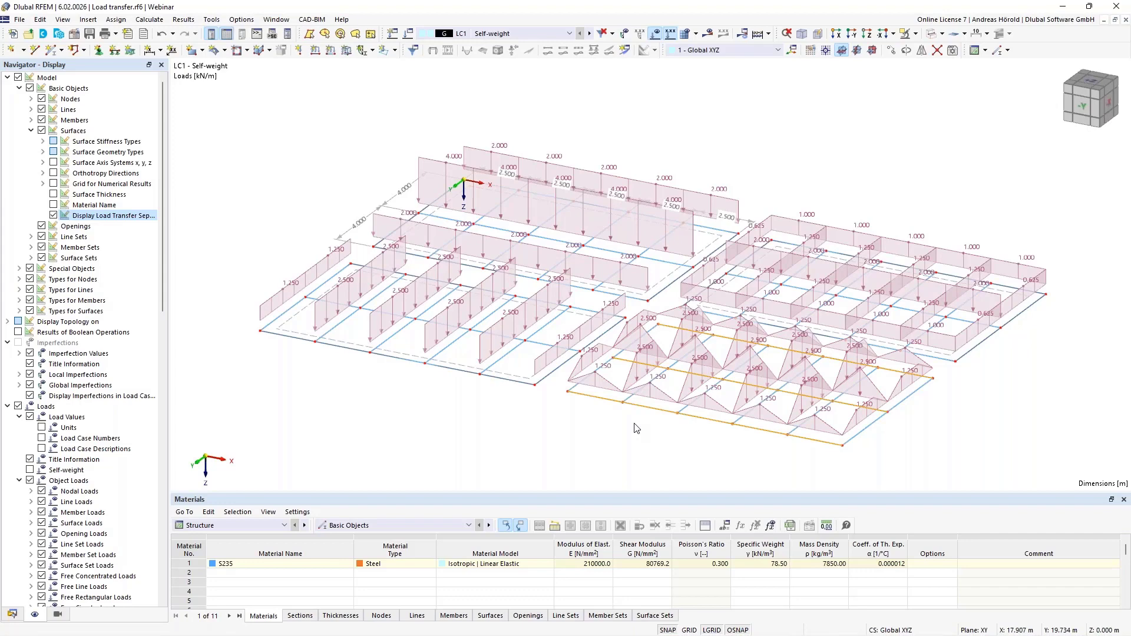
Create a new printout report of the Load transfer model with the preselected report items and display it
{"action": "left_click", "coordinate": [128, 36]}
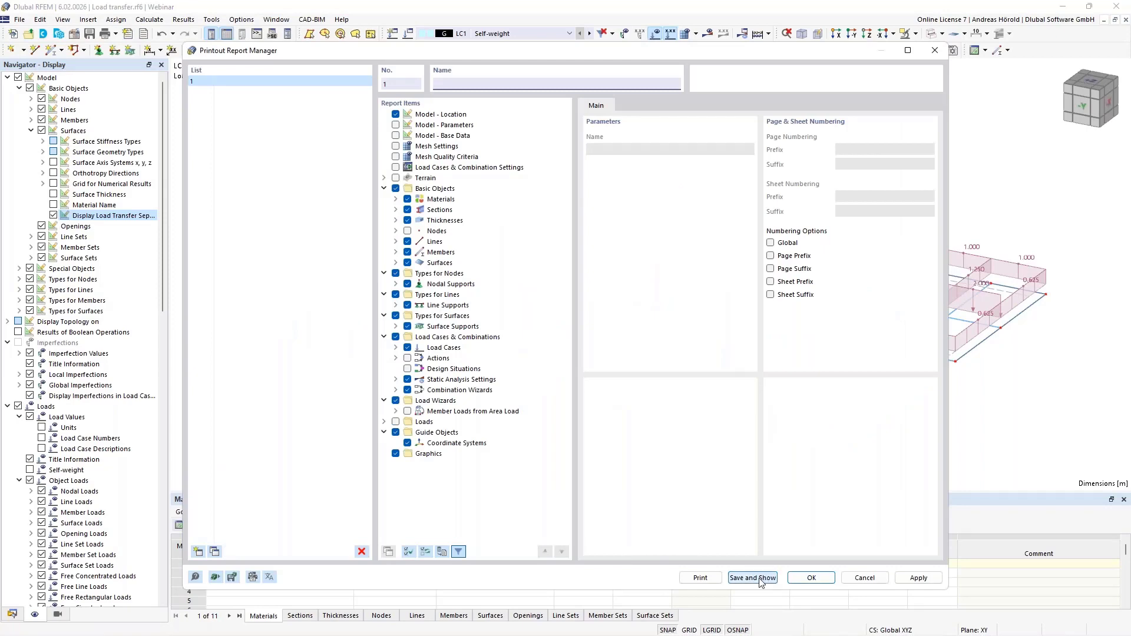
{"action": "left_click", "coordinate": [760, 579]}
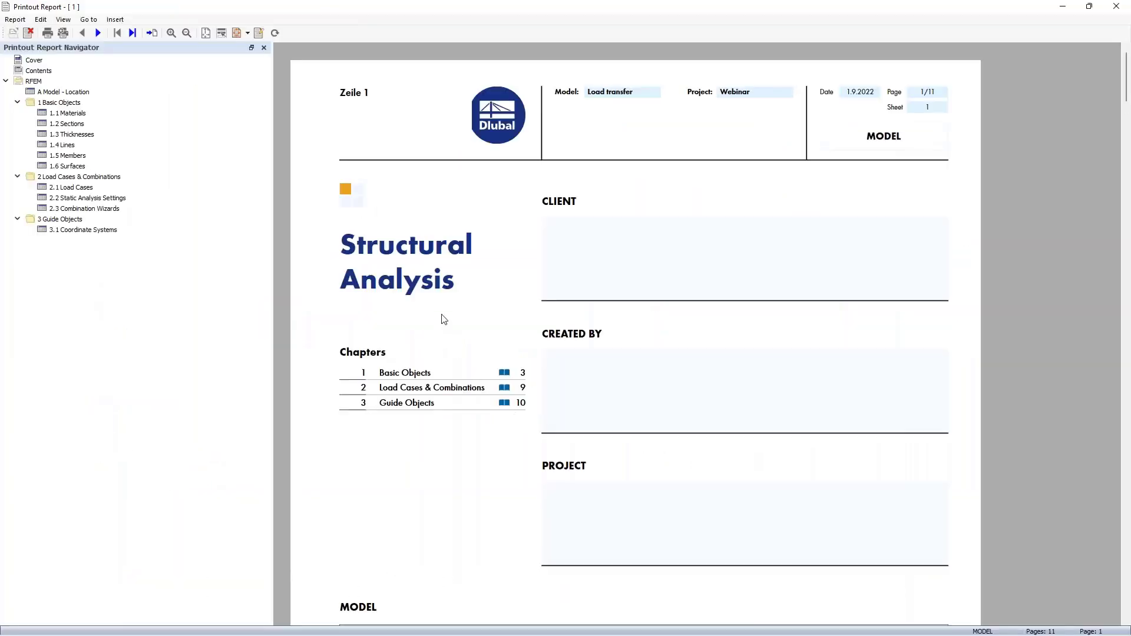
Set the printout report language to French and look through the translated pages up to the lines table
{"action": "left_click", "coordinate": [41, 21]}
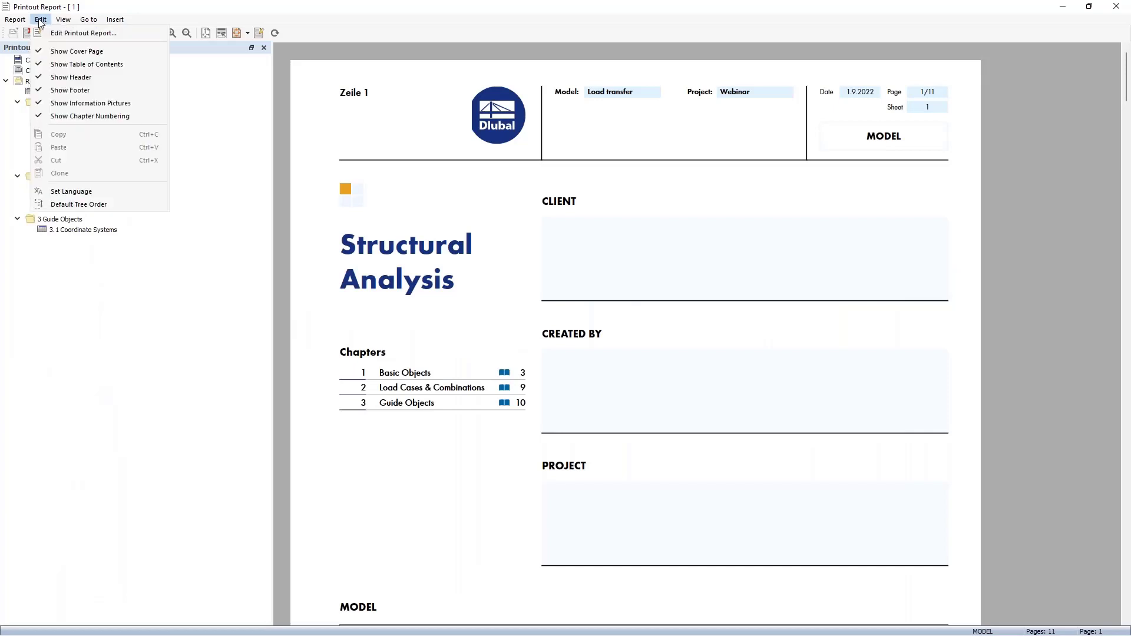
{"action": "left_click", "coordinate": [106, 195]}
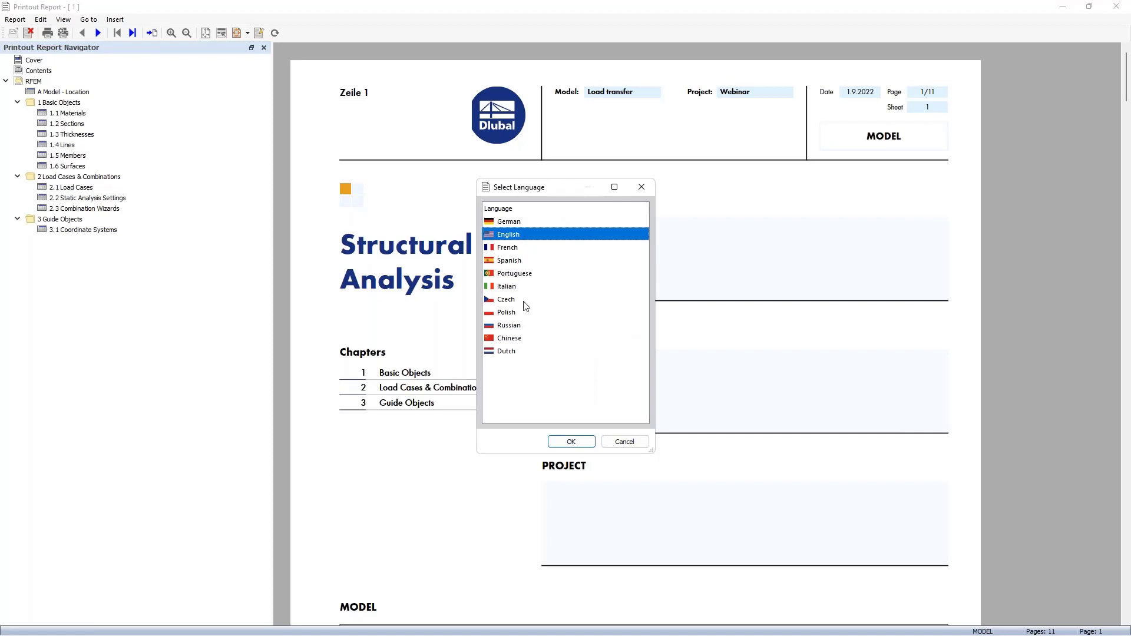
{"action": "left_click", "coordinate": [508, 255]}
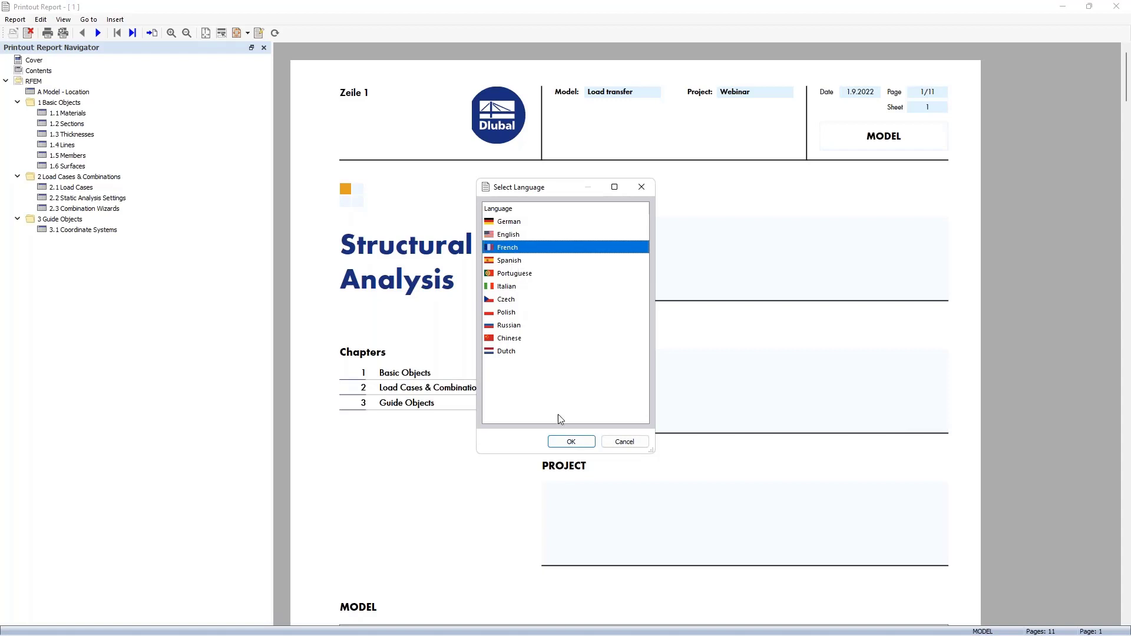
{"action": "left_click", "coordinate": [573, 443]}
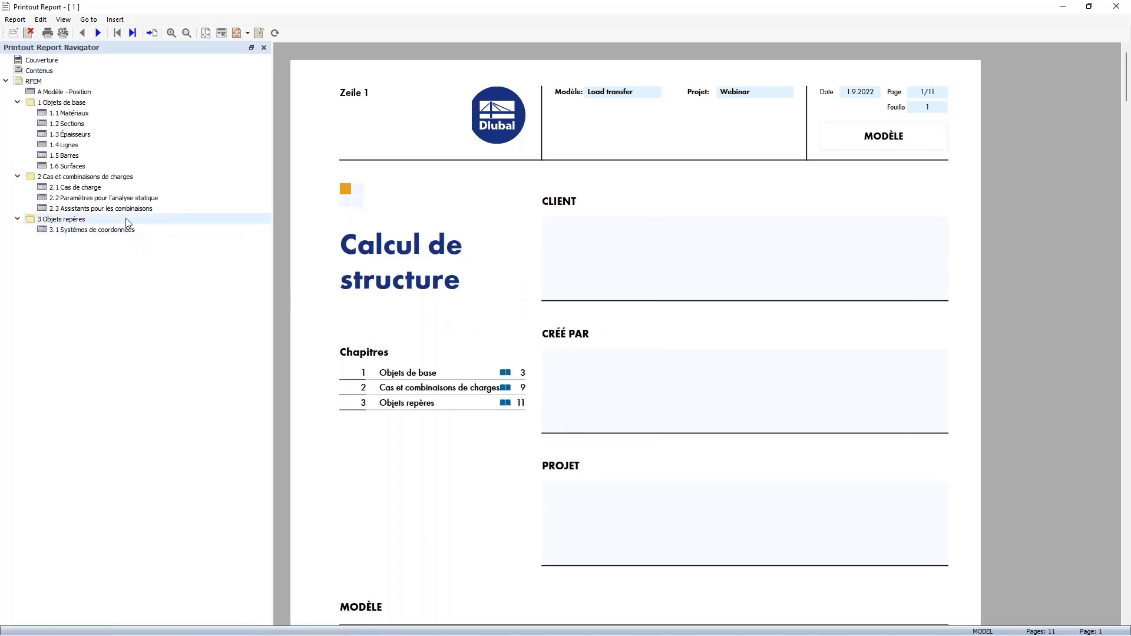
{"action": "scroll", "coordinate": [506, 392], "scroll_direction": "down", "scroll_amount": 6}
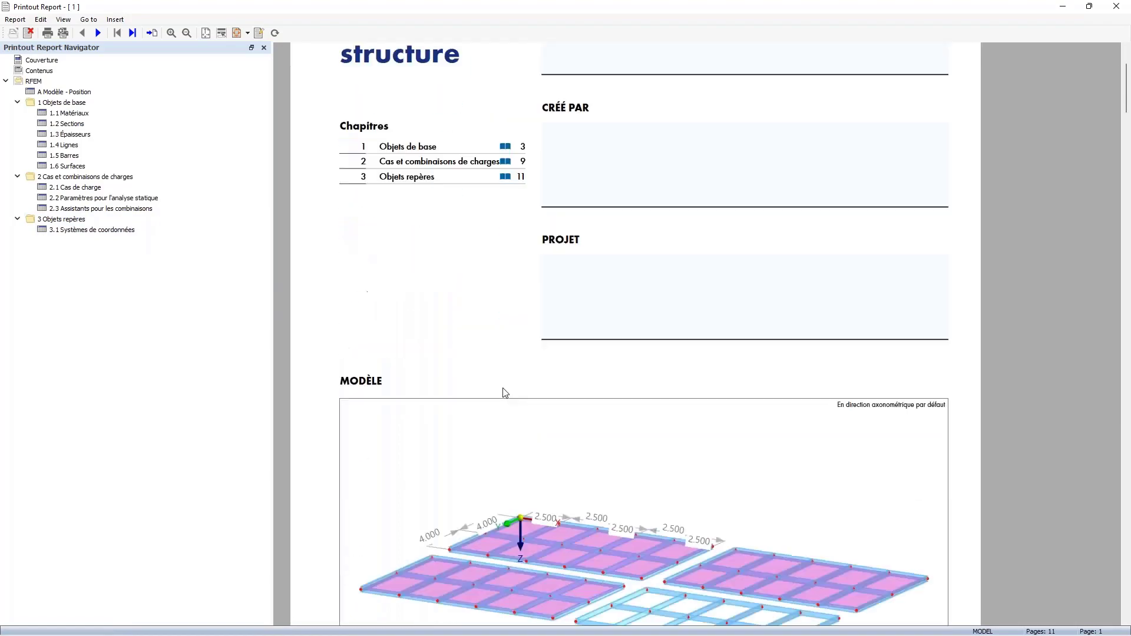
{"action": "scroll", "coordinate": [506, 391], "scroll_direction": "down", "scroll_amount": 15}
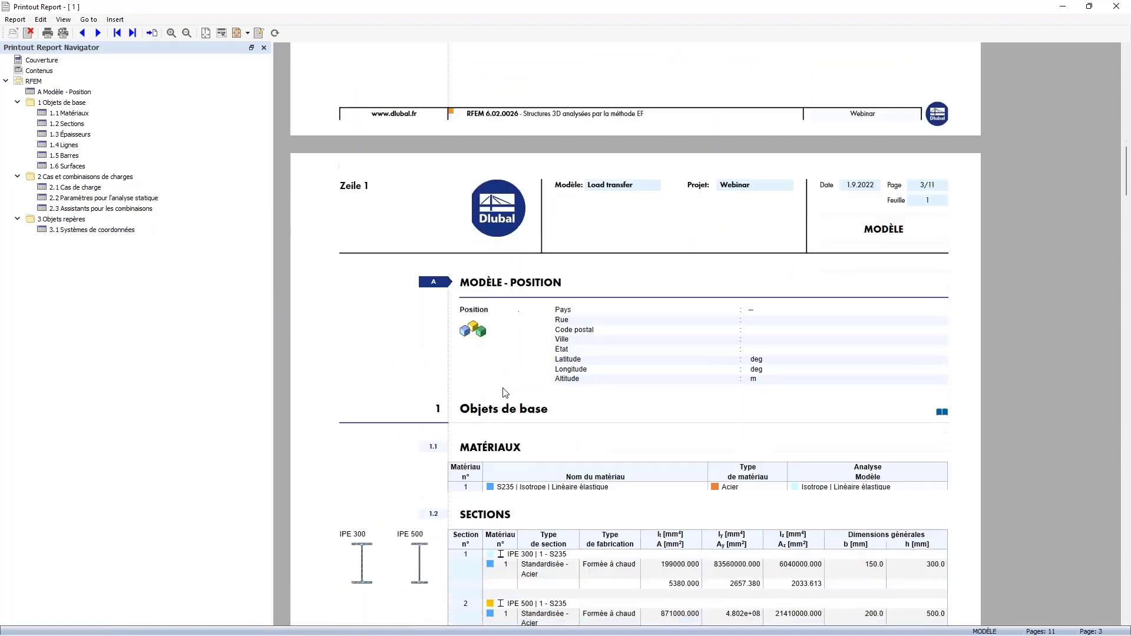
{"action": "scroll", "coordinate": [505, 392], "scroll_direction": "down", "scroll_amount": 15}
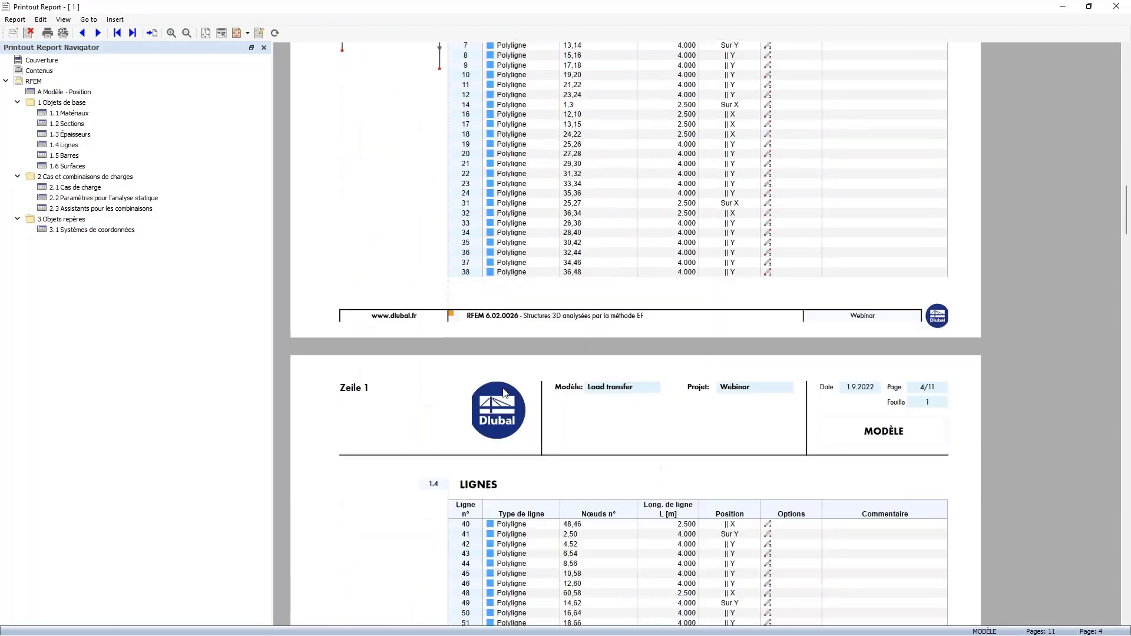
{"action": "scroll", "coordinate": [505, 392], "scroll_direction": "down", "scroll_amount": 3}
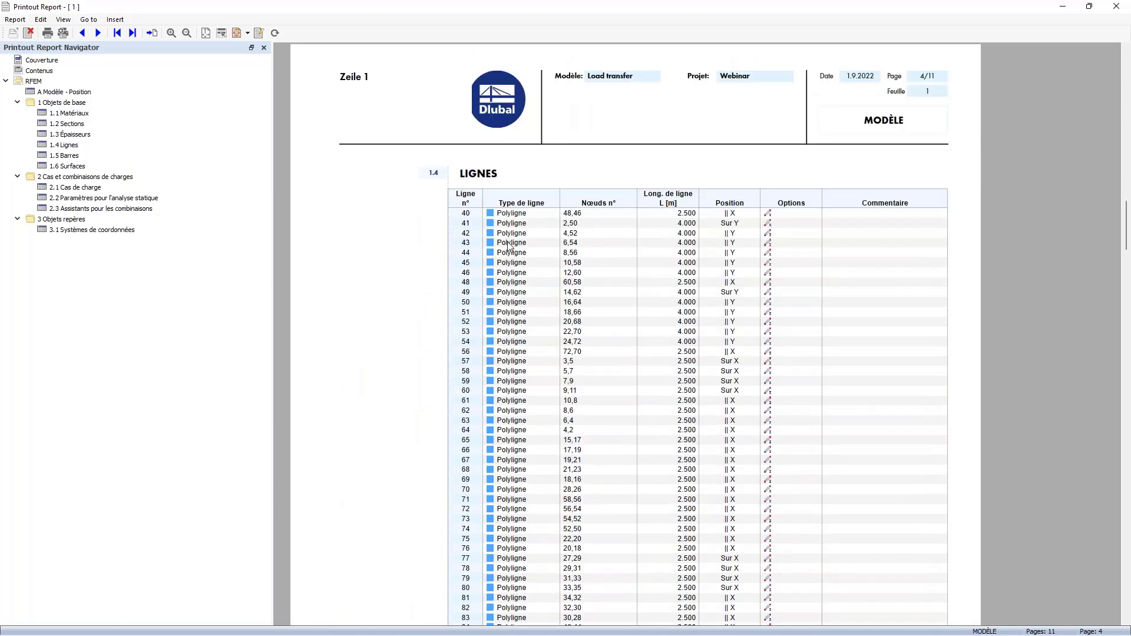
Set the printout report language back to English
{"action": "left_click", "coordinate": [41, 20]}
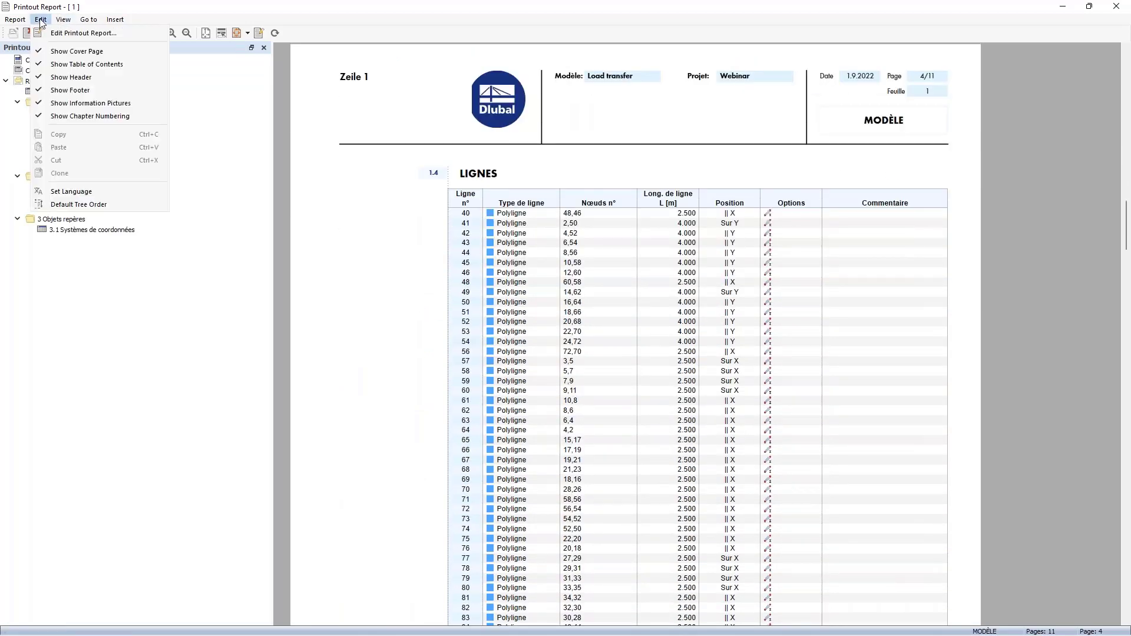
{"action": "left_click", "coordinate": [72, 192]}
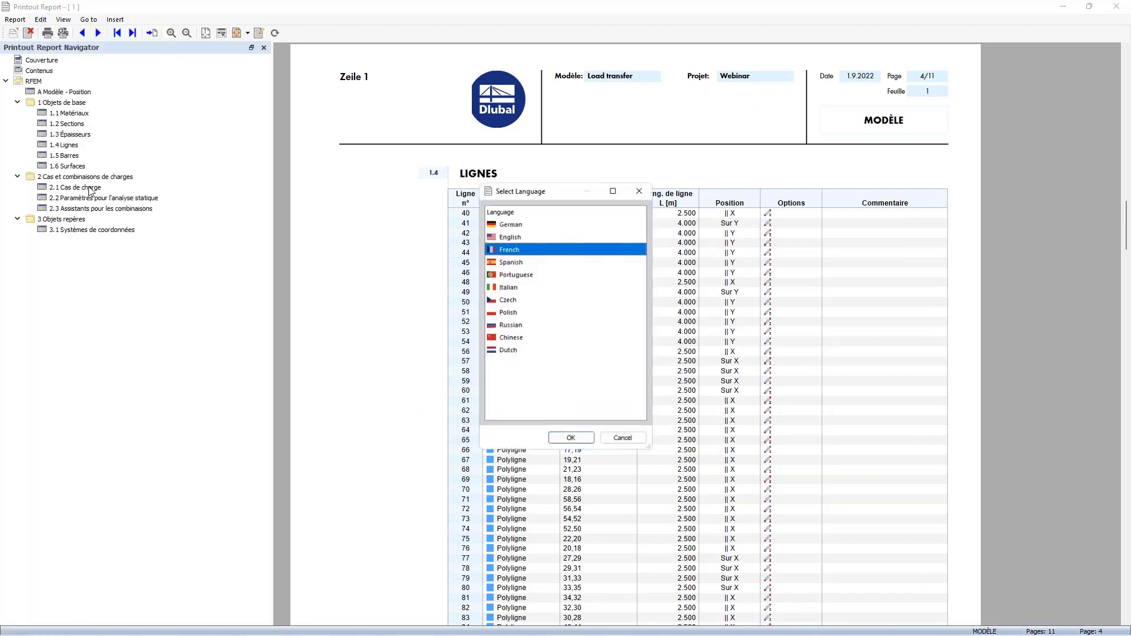
{"action": "left_click", "coordinate": [508, 235]}
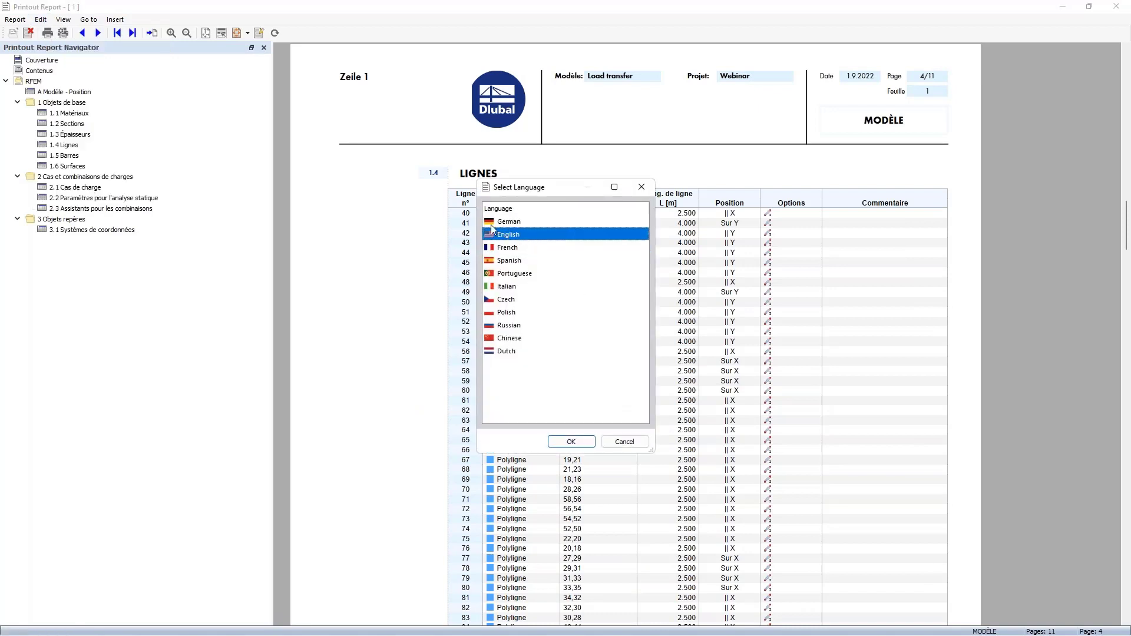
{"action": "left_click", "coordinate": [569, 443]}
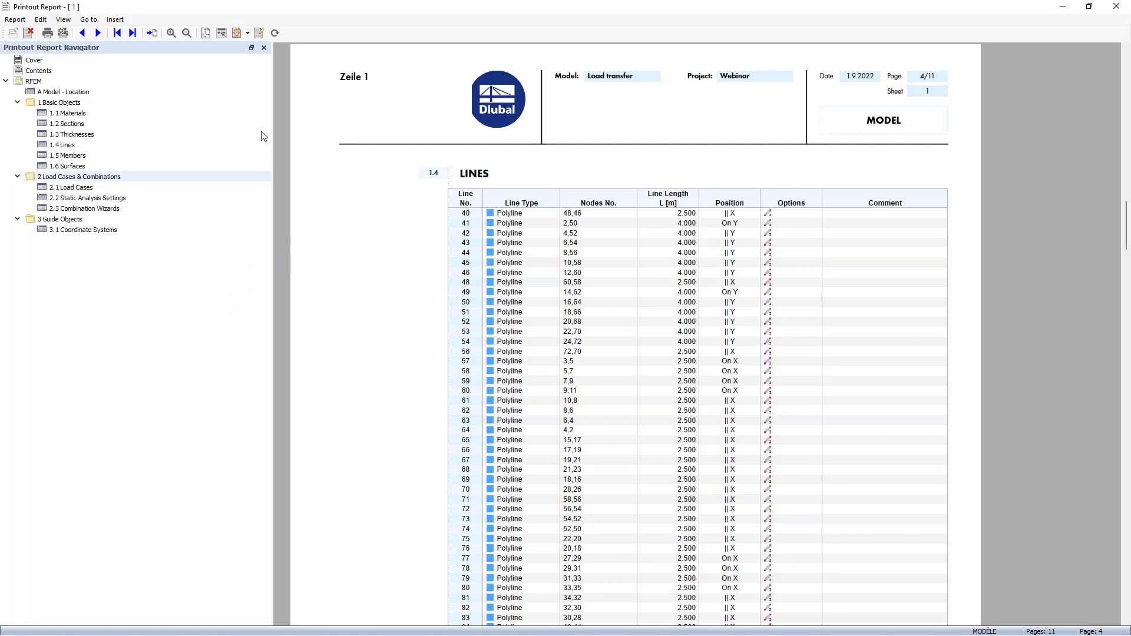
Choose Connection.pdf from the Downloads folder as a PDF to insert into the printout report
{"action": "left_click", "coordinate": [115, 20]}
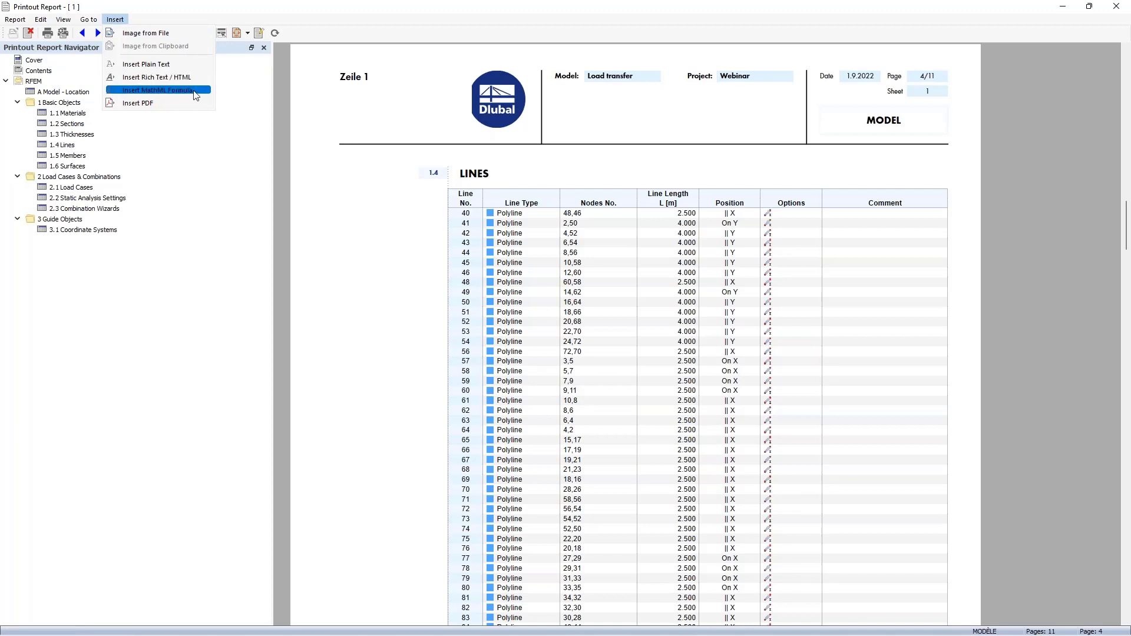
{"action": "left_click", "coordinate": [162, 104]}
{"action": "scroll", "coordinate": [103, 106], "scroll_direction": "up", "scroll_amount": 3}
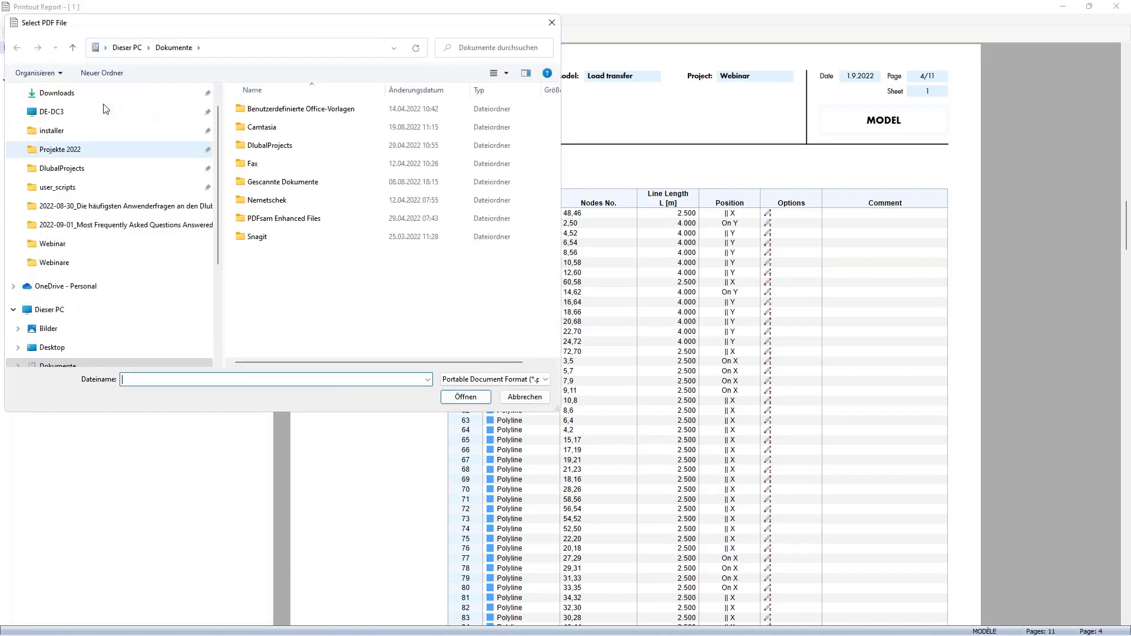
{"action": "left_click", "coordinate": [58, 93]}
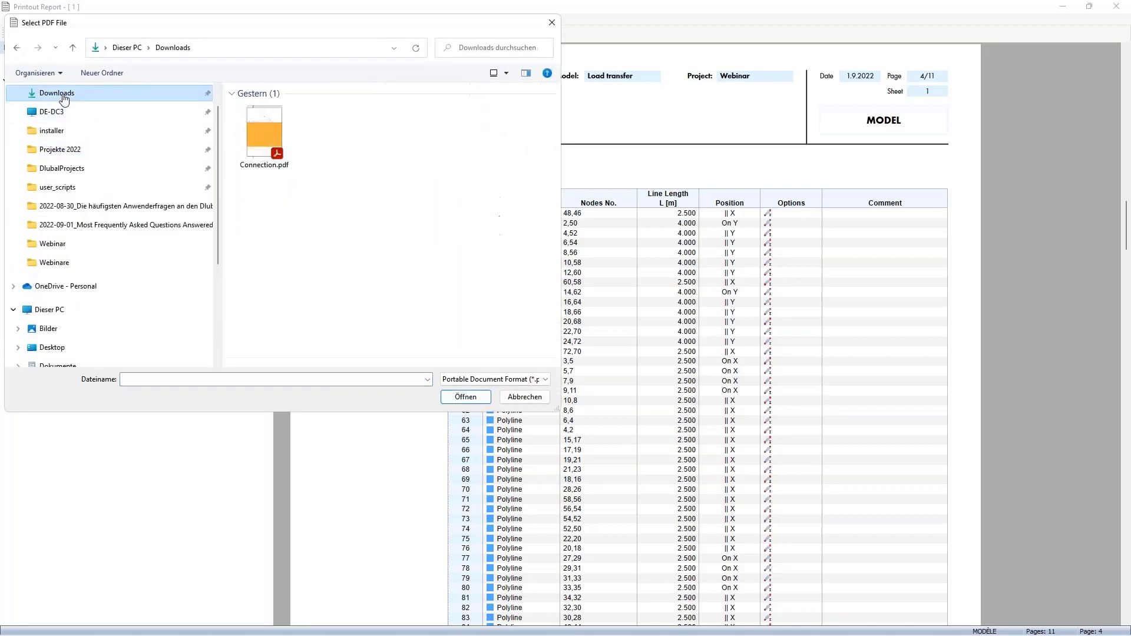
{"action": "left_click", "coordinate": [260, 132]}
{"action": "left_click", "coordinate": [465, 396]}
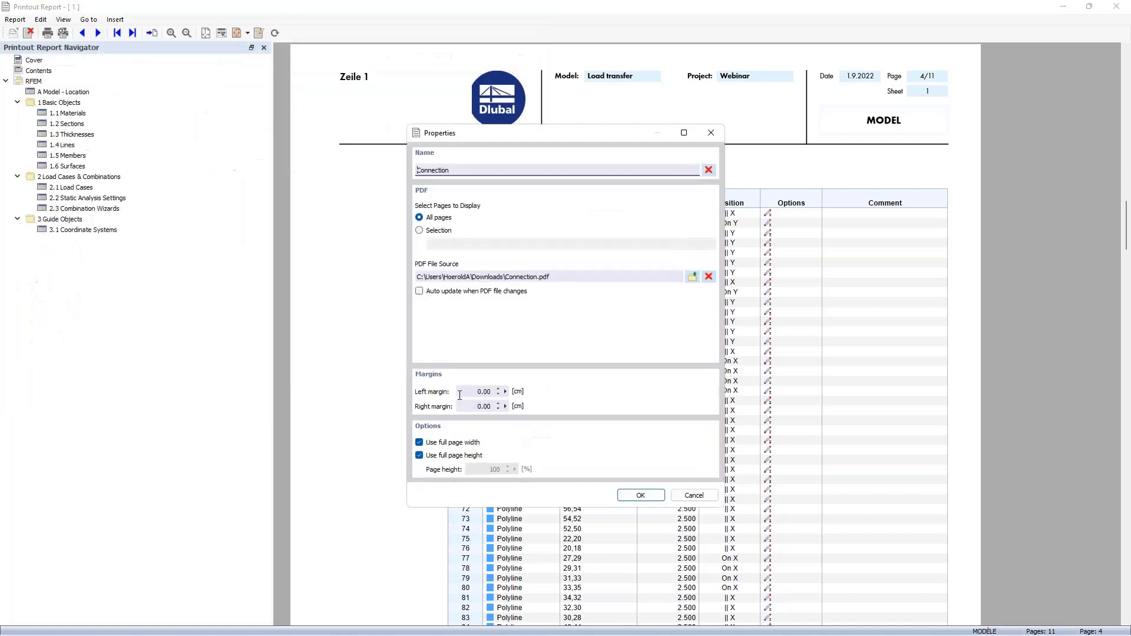
Try to insert the PDF with a page selection left empty instead of all pages
{"action": "left_click", "coordinate": [419, 231]}
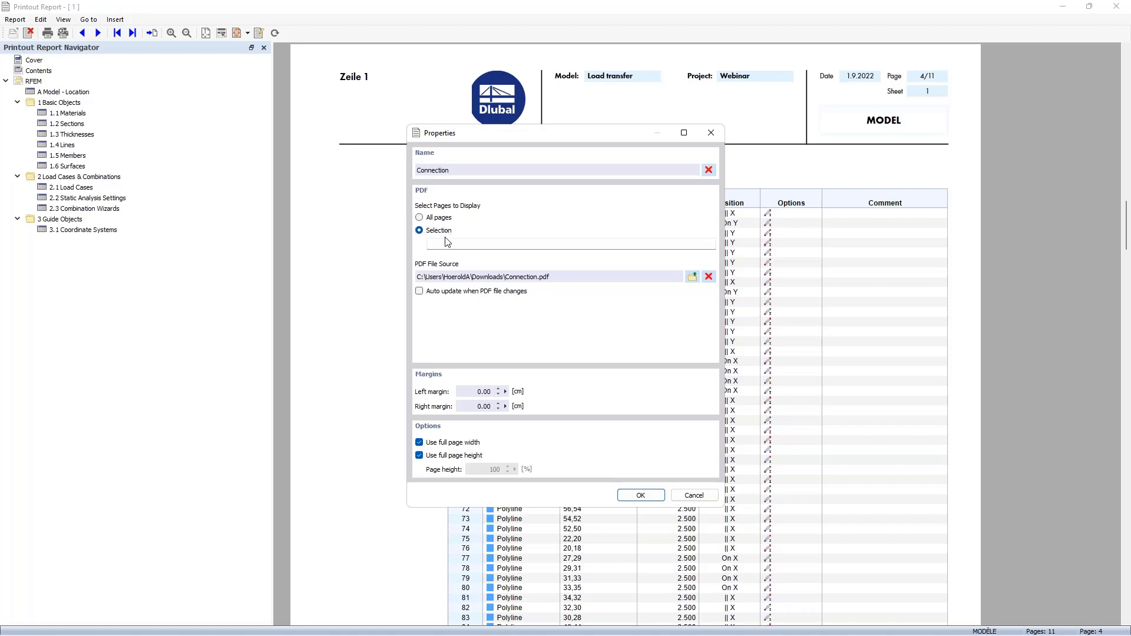
{"action": "left_click", "coordinate": [445, 243]}
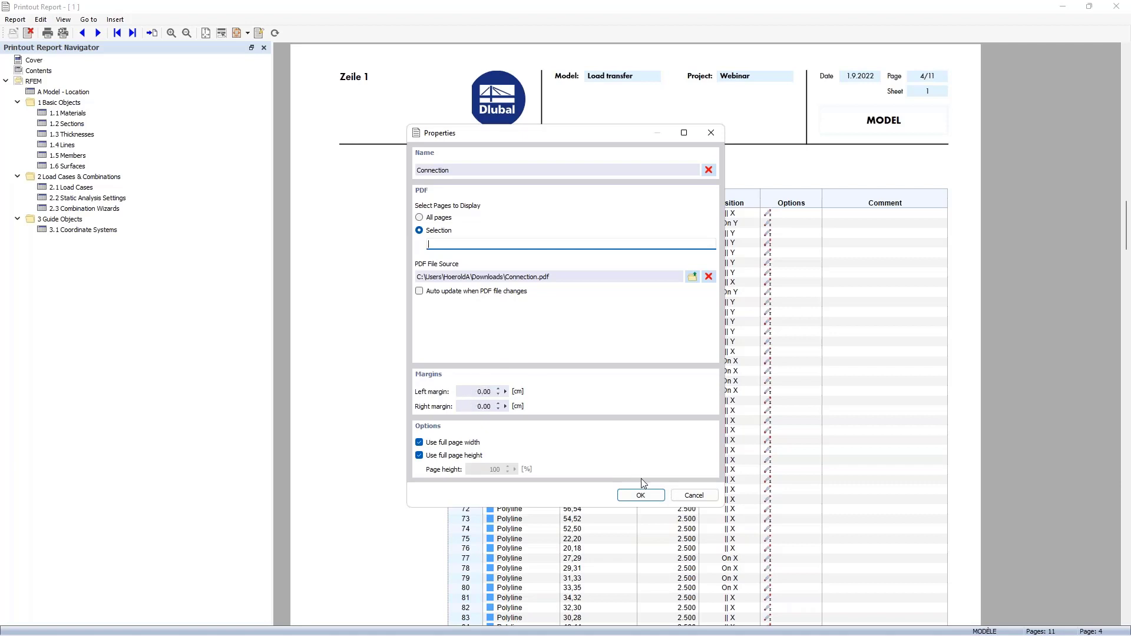
{"action": "left_click", "coordinate": [633, 496]}
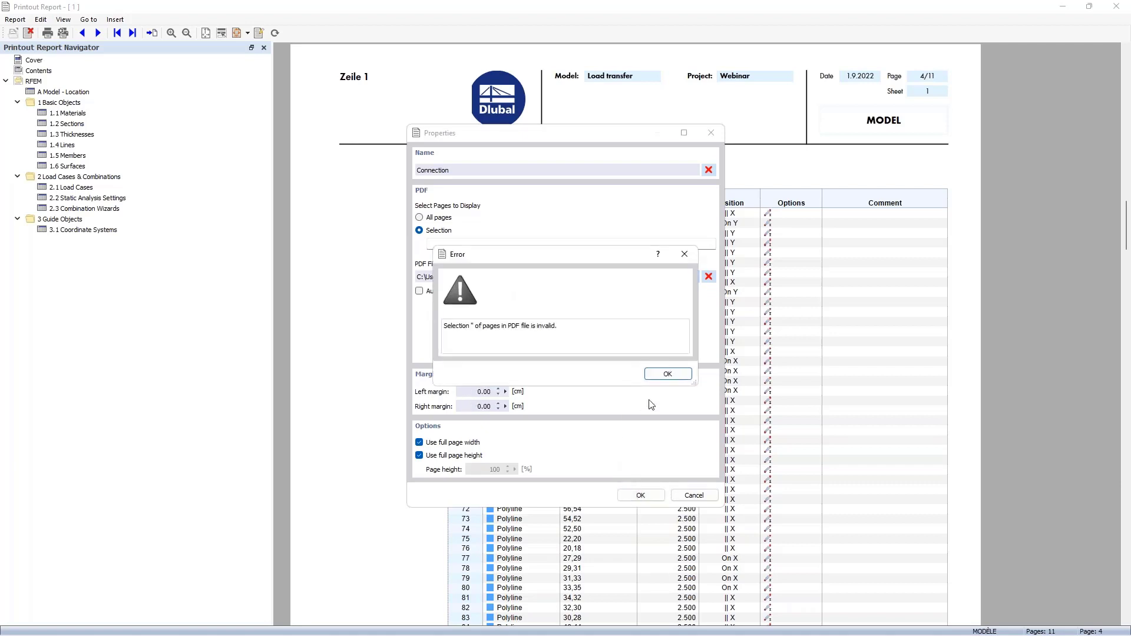
{"action": "left_click", "coordinate": [669, 375]}
Insert the Connection PDF into the report with all pages displayed
{"action": "left_click", "coordinate": [419, 218]}
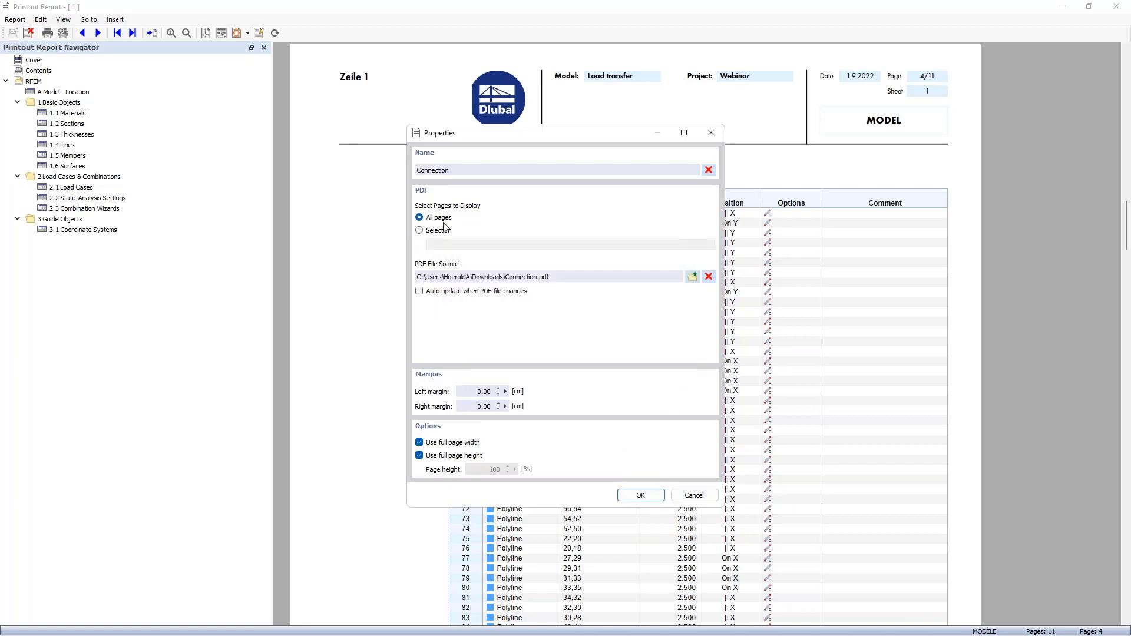
{"action": "left_click", "coordinate": [629, 495]}
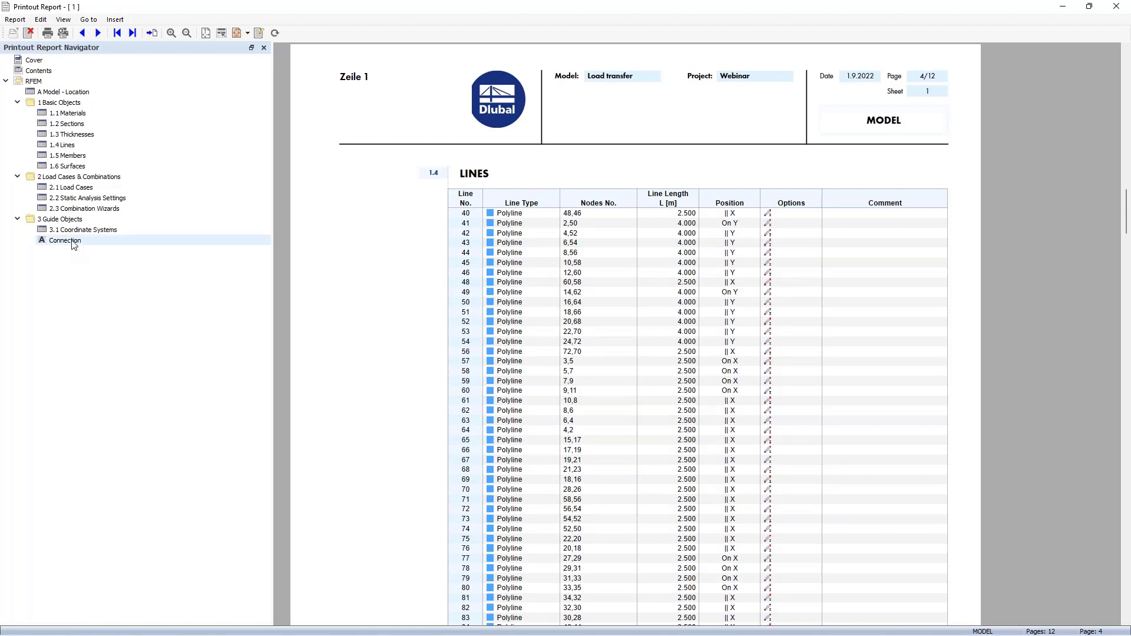
Move the Connection item into the Basic Objects chapter and place it directly below Materials
{"action": "left_click_drag", "start_coordinate": [66, 242], "coordinate": [78, 152]}
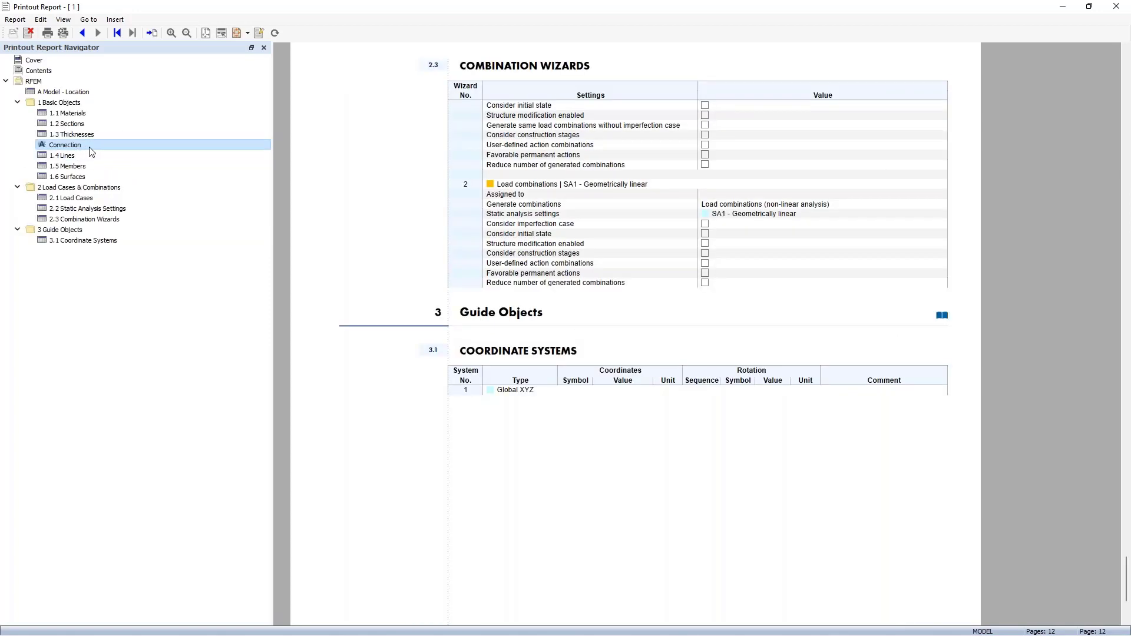
{"action": "right_click", "coordinate": [150, 149]}
{"action": "mouse_move", "coordinate": [236, 167]}
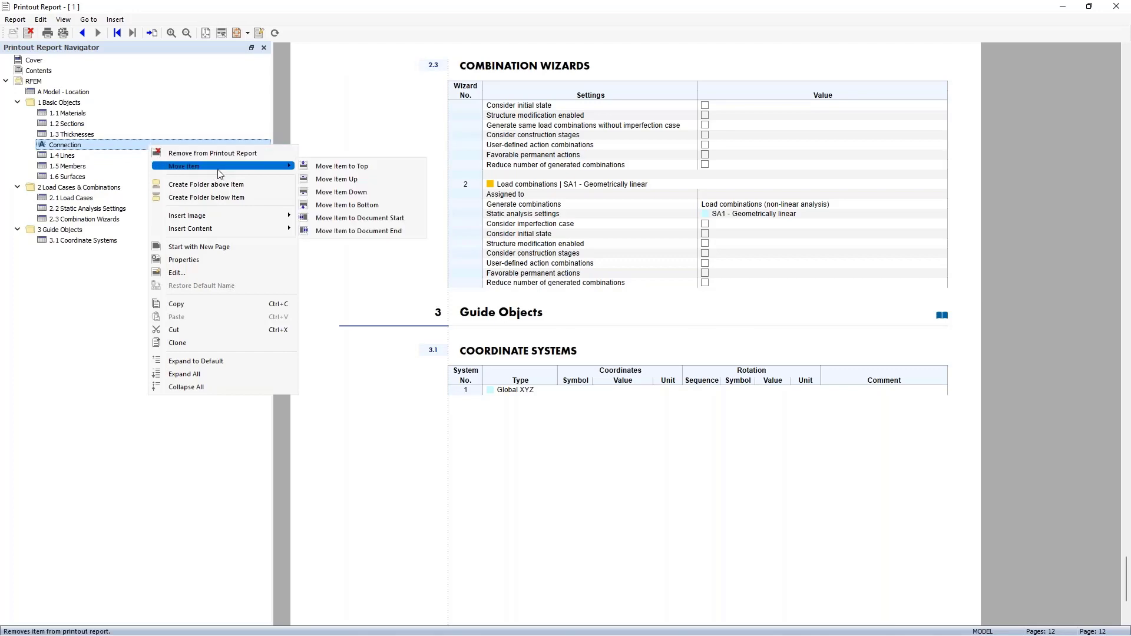
{"action": "left_click", "coordinate": [326, 168]}
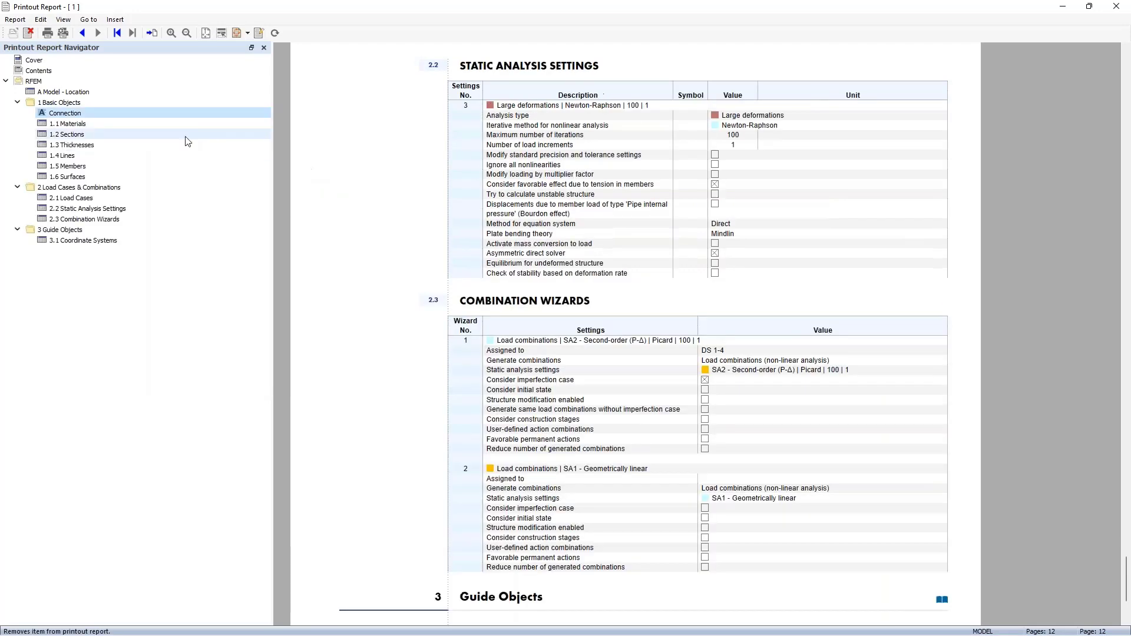
{"action": "right_click", "coordinate": [174, 118]}
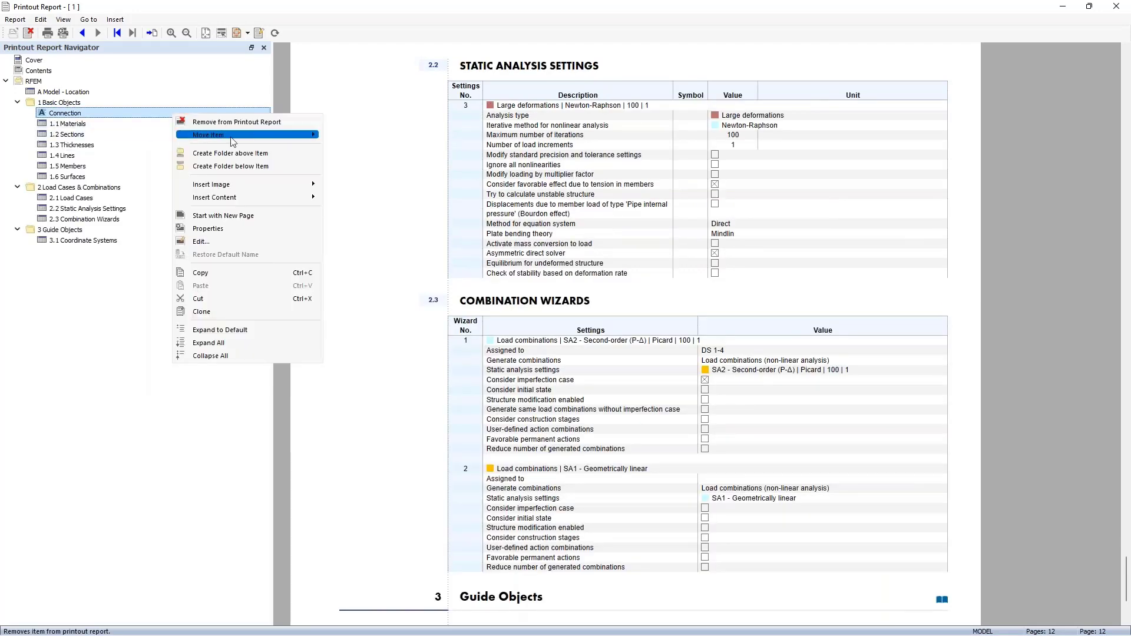
{"action": "mouse_move", "coordinate": [241, 135]}
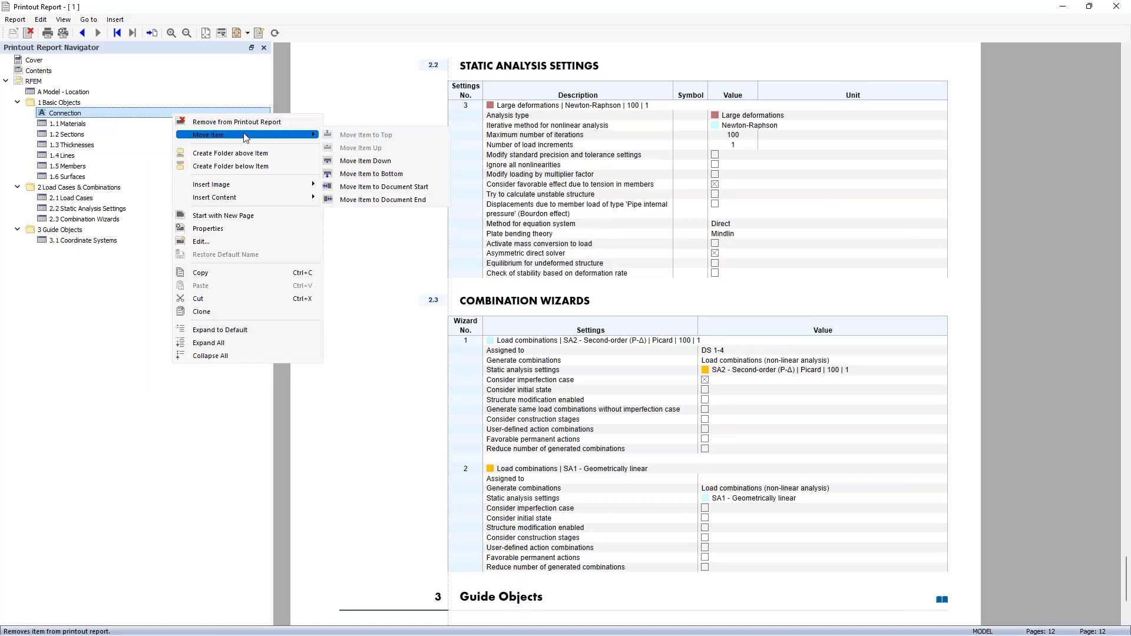
{"action": "left_click", "coordinate": [376, 161]}
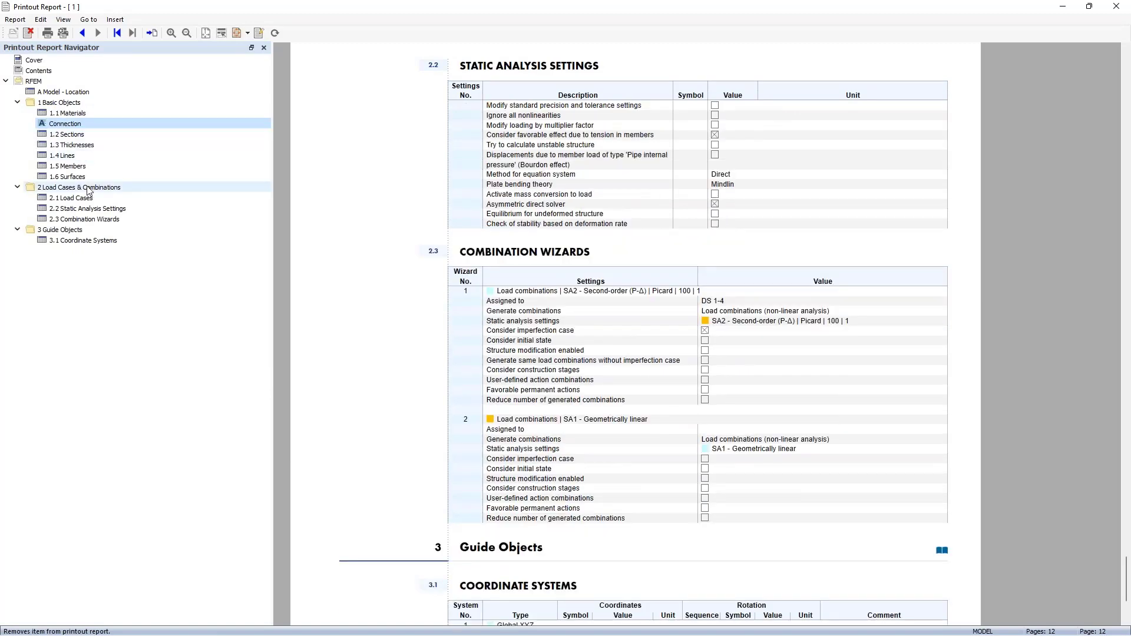
Move the Lines section above Thicknesses in the report structure and close the printout report
{"action": "left_click", "coordinate": [66, 157]}
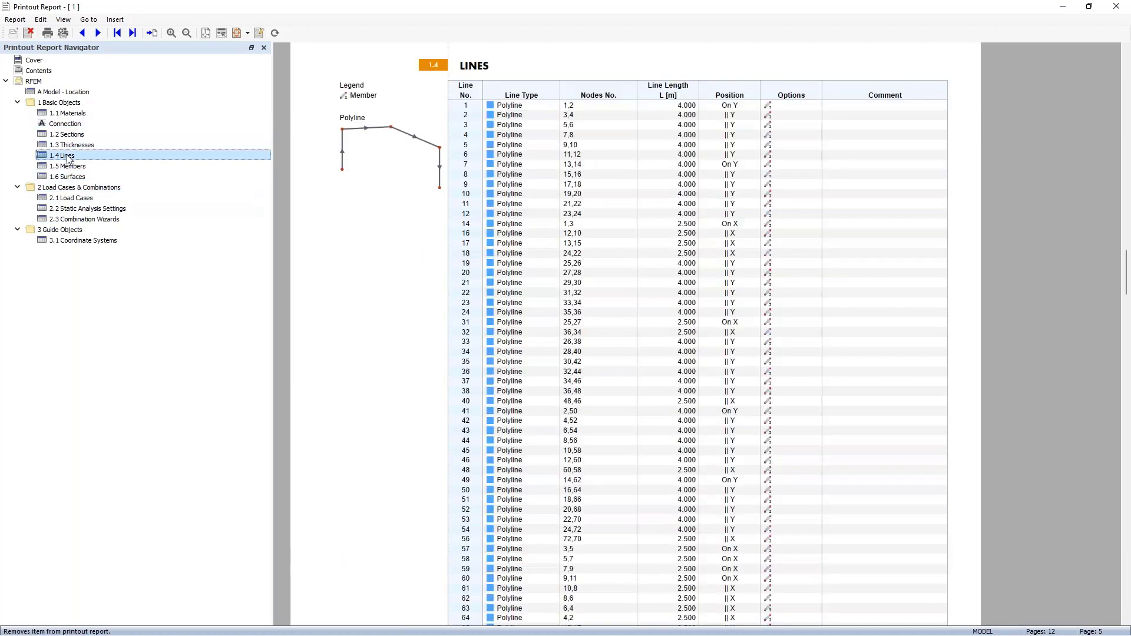
{"action": "right_click", "coordinate": [142, 155]}
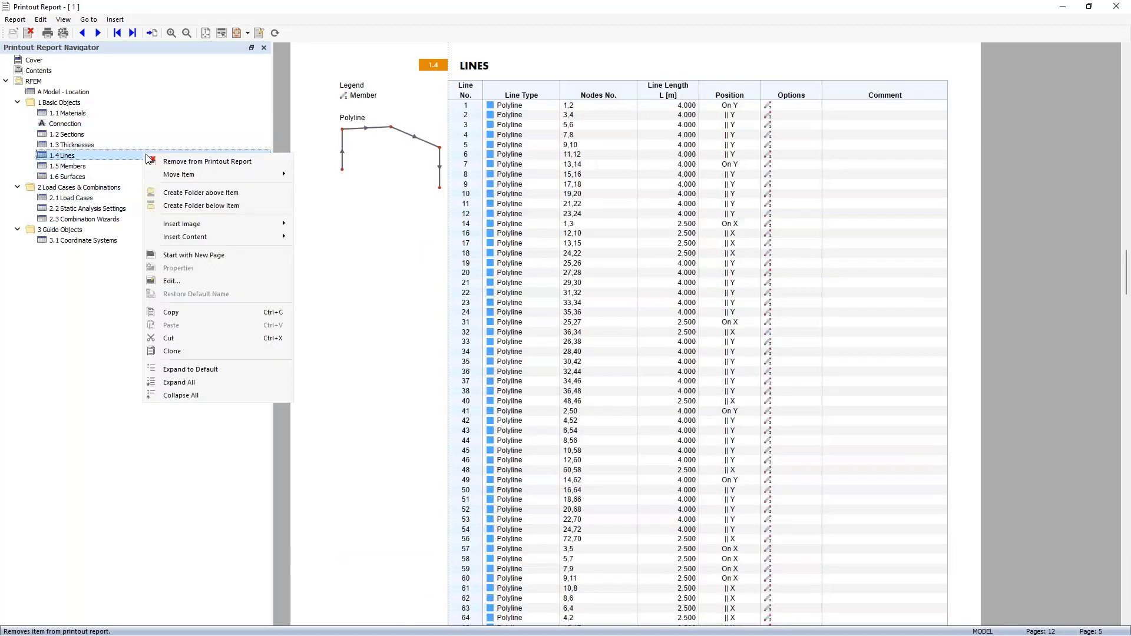
{"action": "left_click_drag", "start_coordinate": [92, 158], "coordinate": [96, 145]}
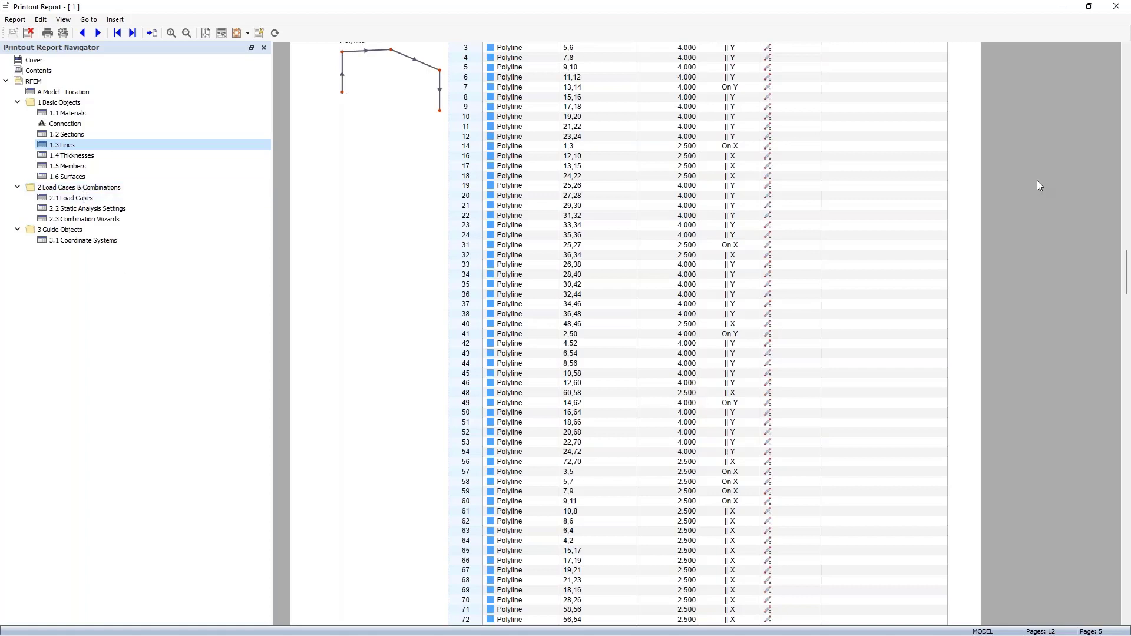
{"action": "left_click", "coordinate": [1118, 6]}
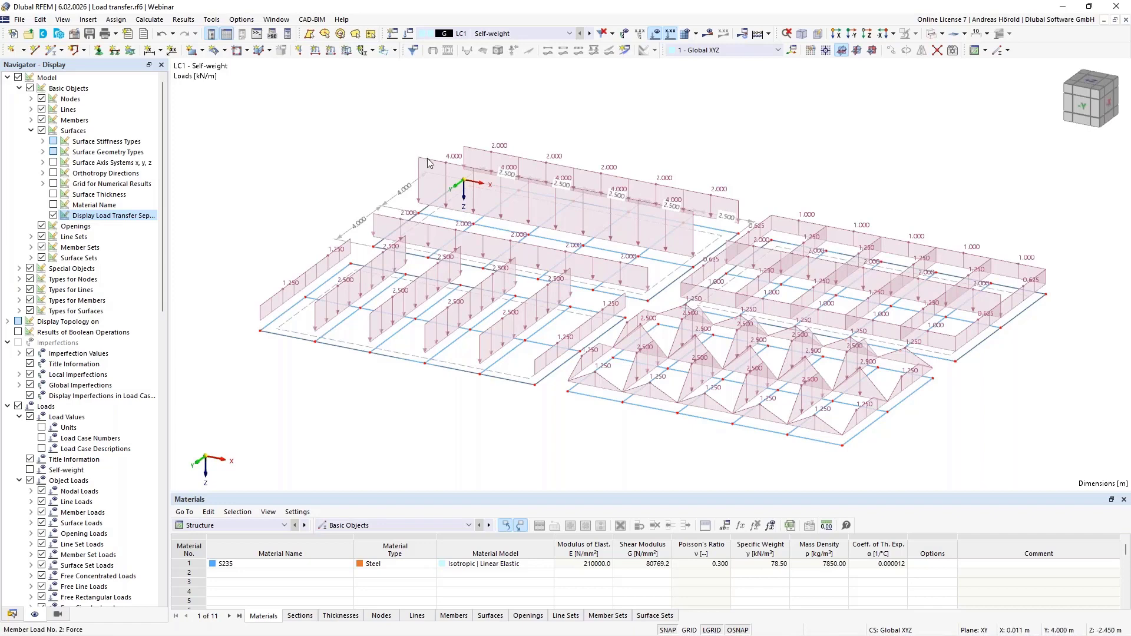
Turn off the separate display of load transfer for the load transfer surfaces in the model
{"action": "right_click", "coordinate": [479, 266]}
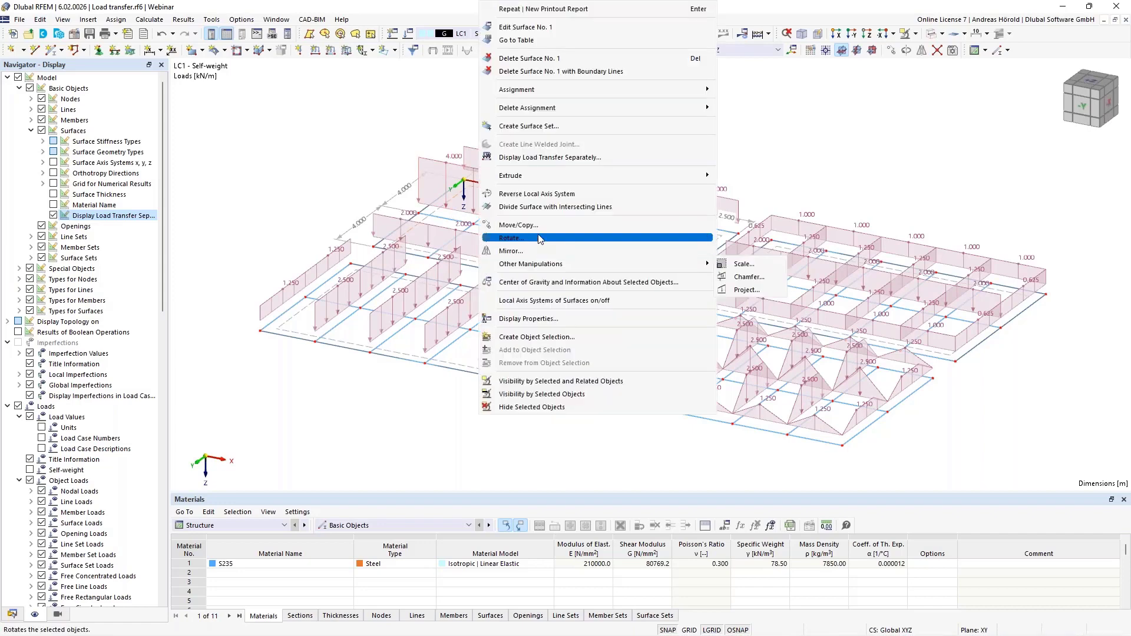
{"action": "left_click", "coordinate": [550, 157]}
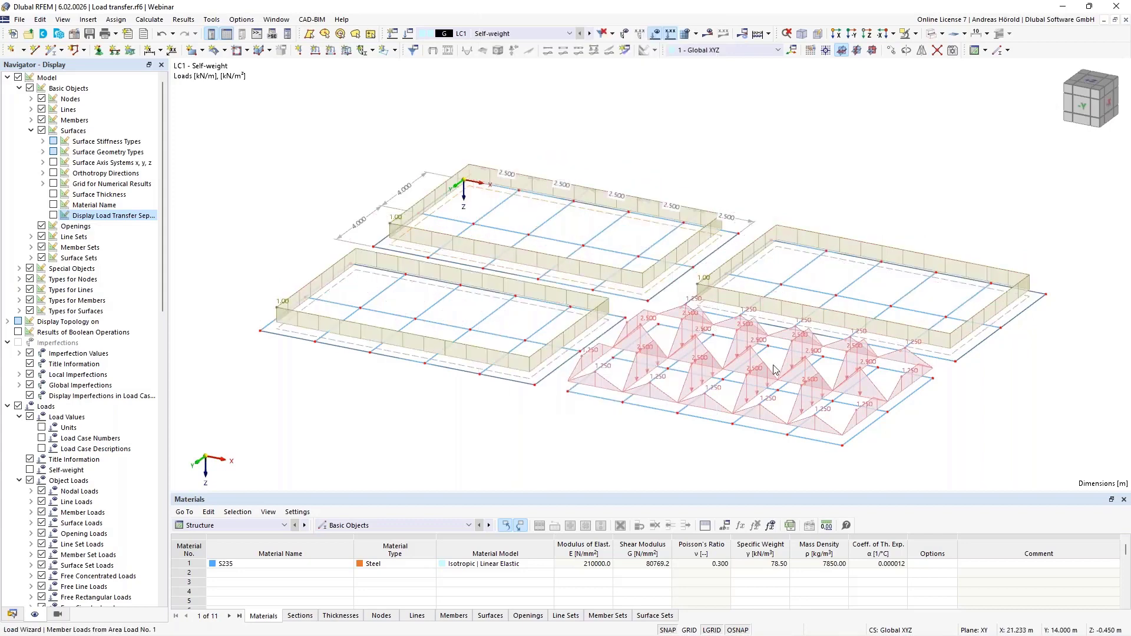
Turn off the separate display of the member loads generated from area load No. 1
{"action": "right_click", "coordinate": [751, 328]}
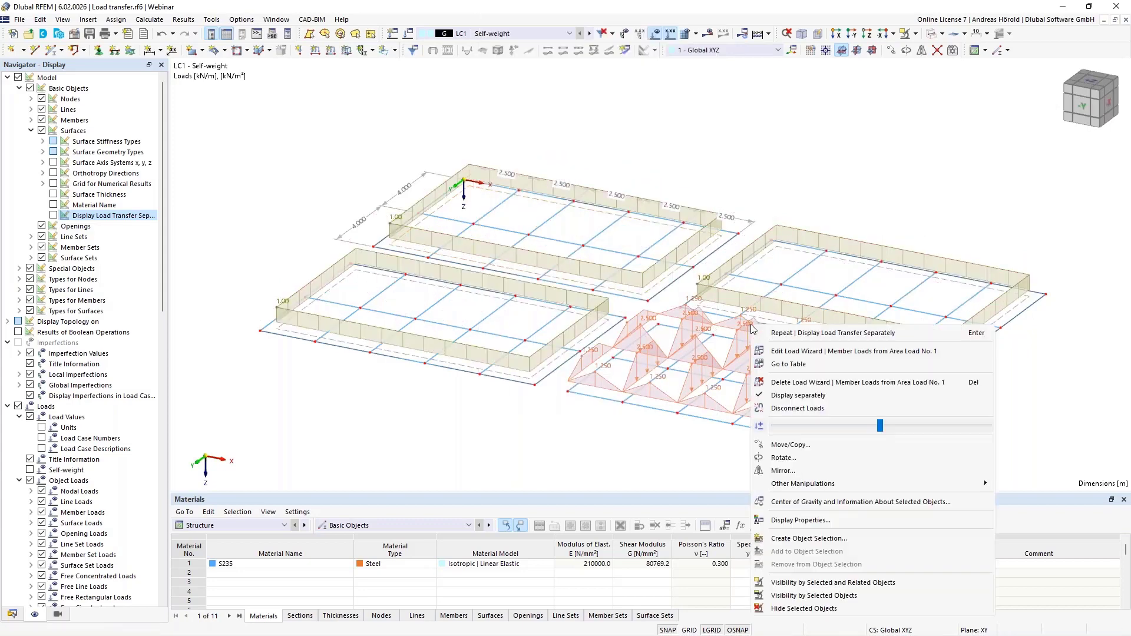
{"action": "left_click", "coordinate": [845, 396]}
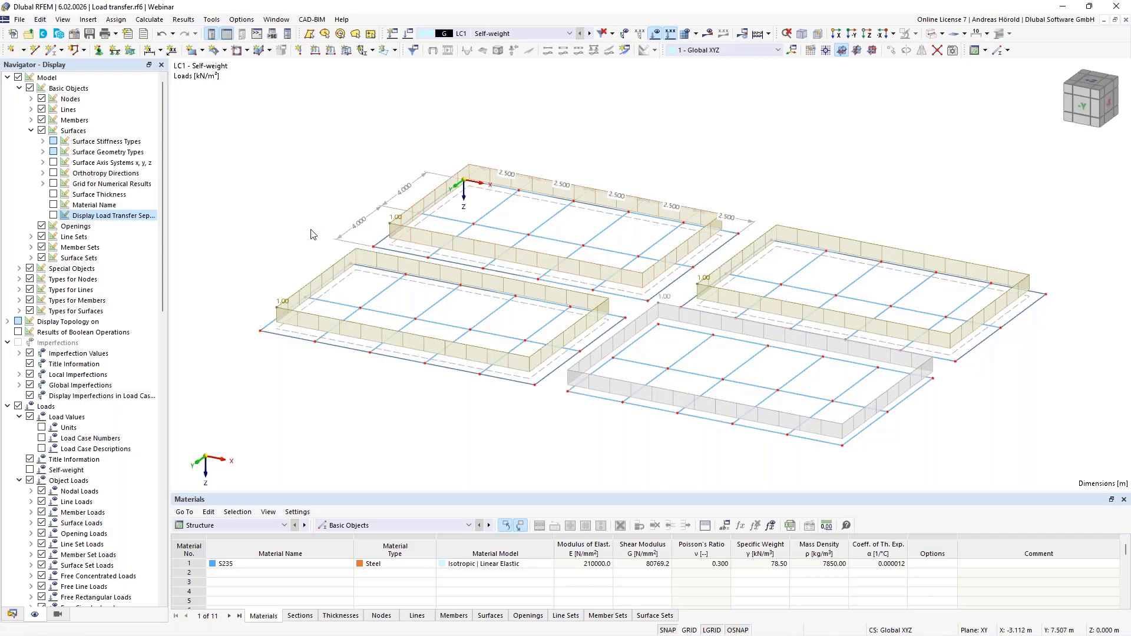
Open the Self-weight load case LC1 for editing and review the static analysis settings available for it
{"action": "left_click", "coordinate": [14, 614]}
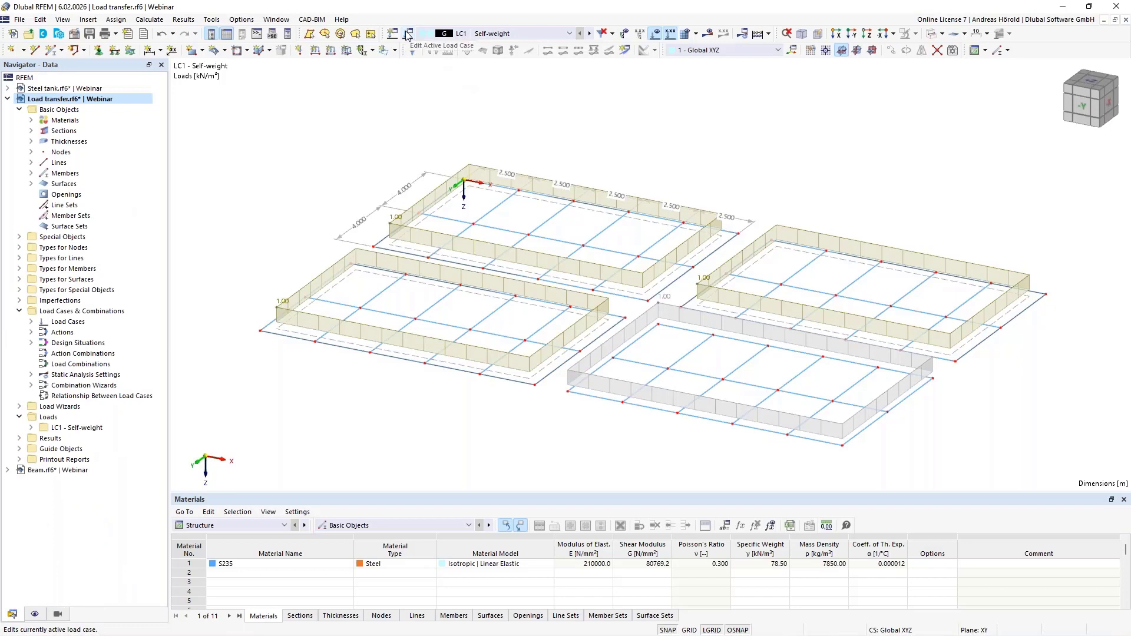
{"action": "left_click", "coordinate": [31, 321]}
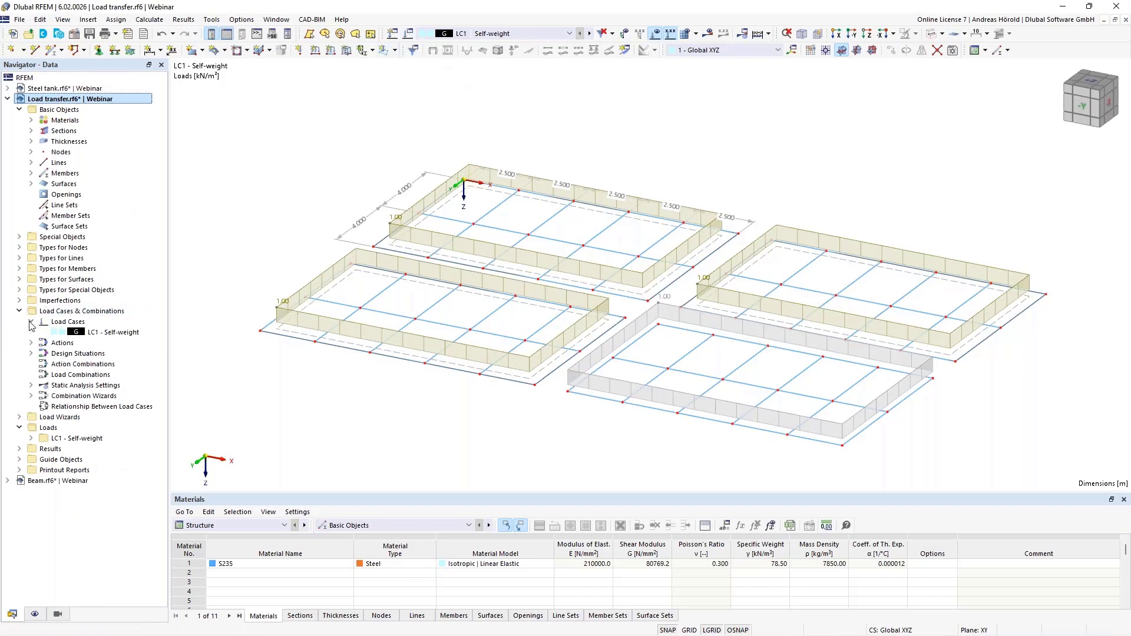
{"action": "left_click", "coordinate": [95, 334]}
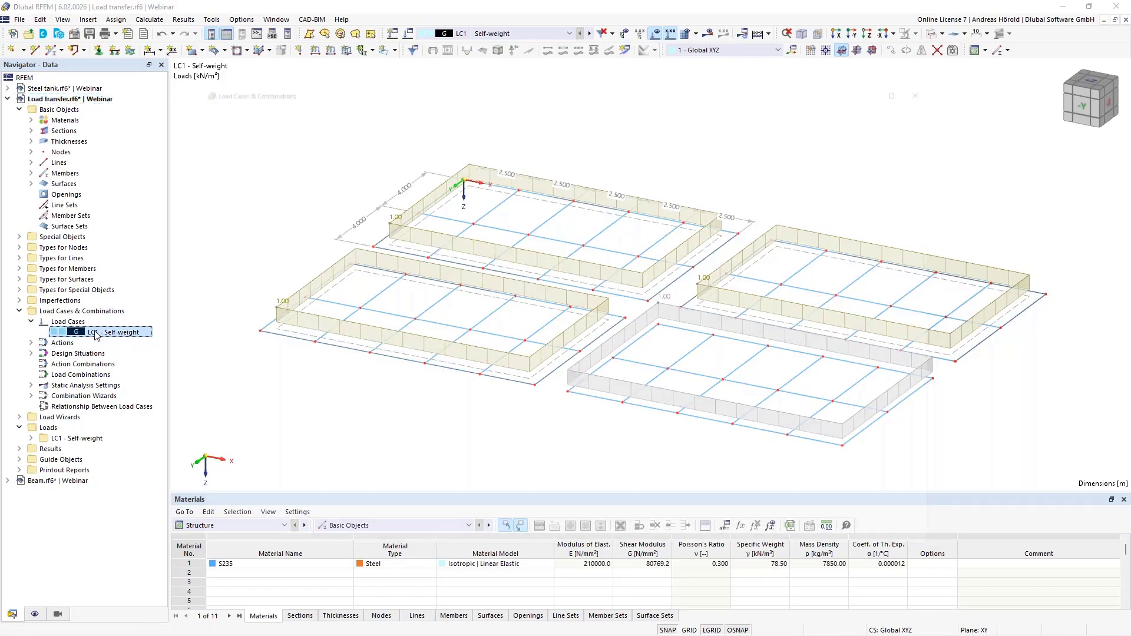
{"action": "double_click", "coordinate": [95, 333]}
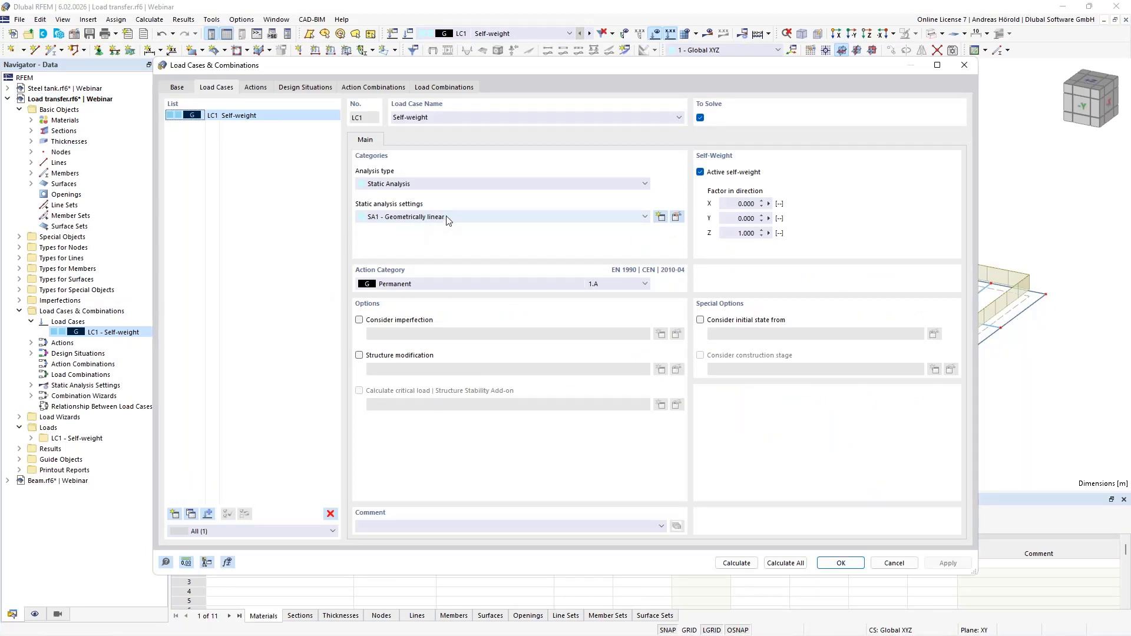
{"action": "left_click", "coordinate": [446, 218]}
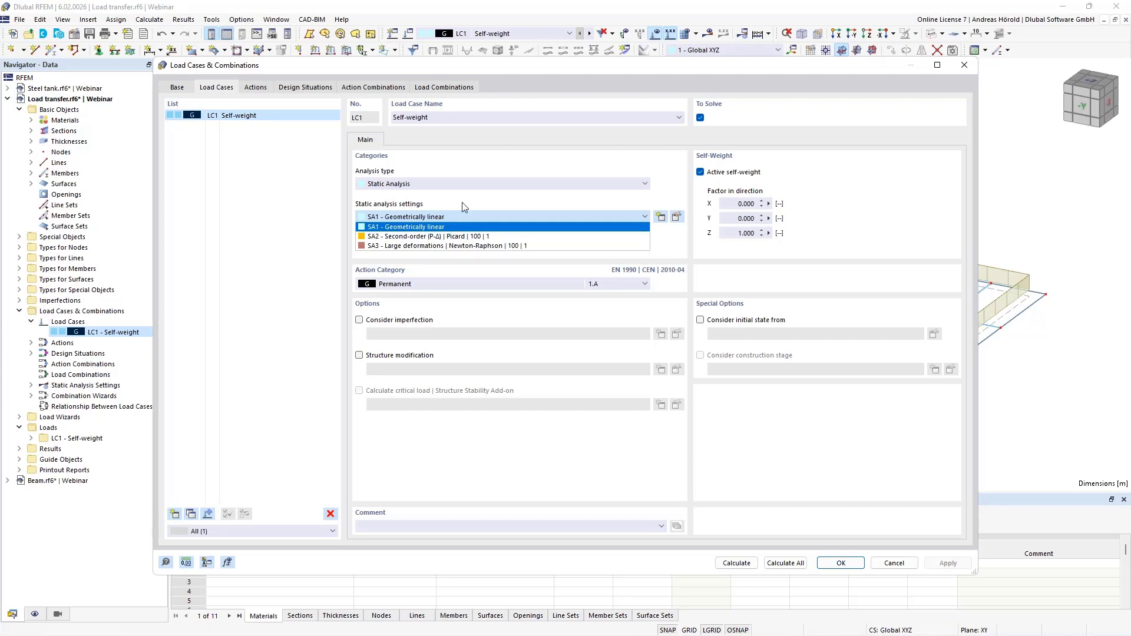
{"action": "left_click", "coordinate": [463, 206]}
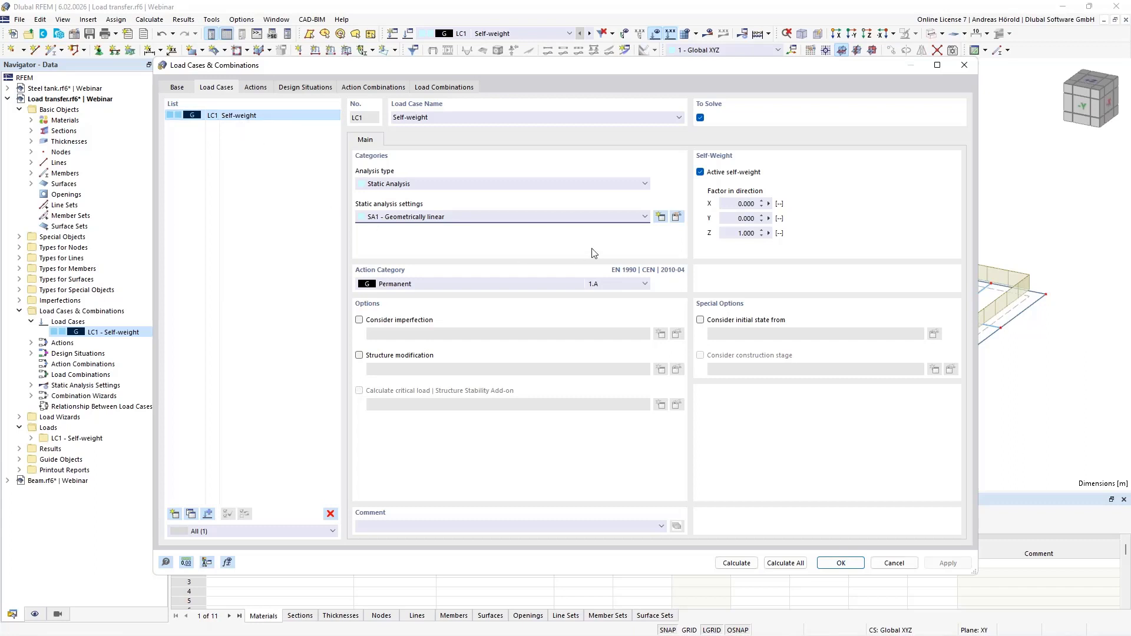
{"action": "left_click", "coordinate": [434, 219]}
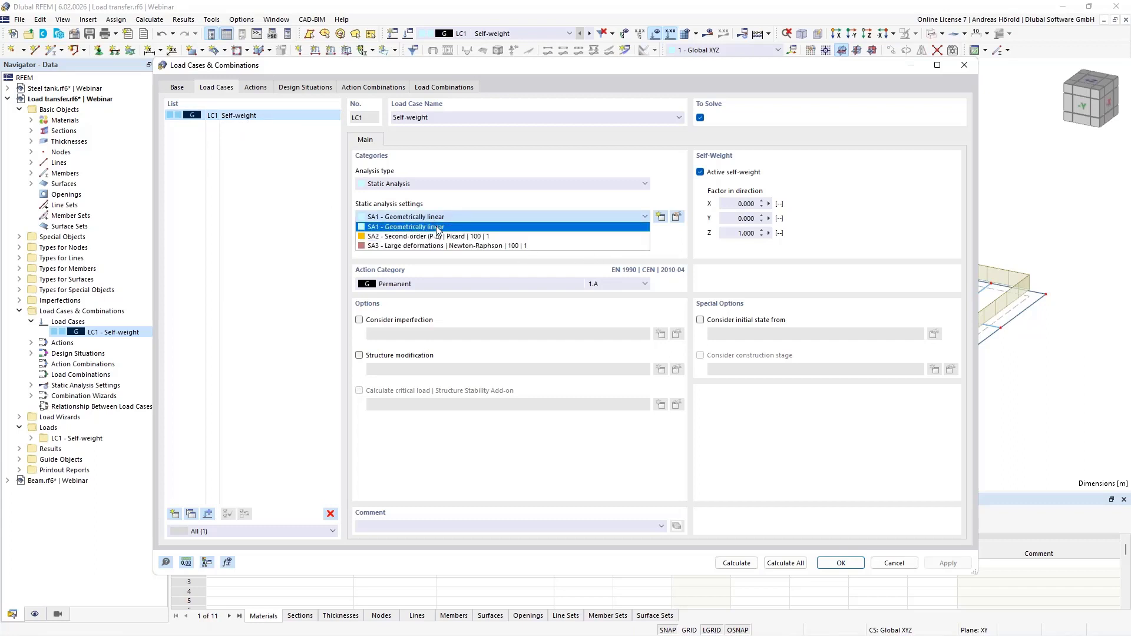
{"action": "left_click", "coordinate": [535, 228]}
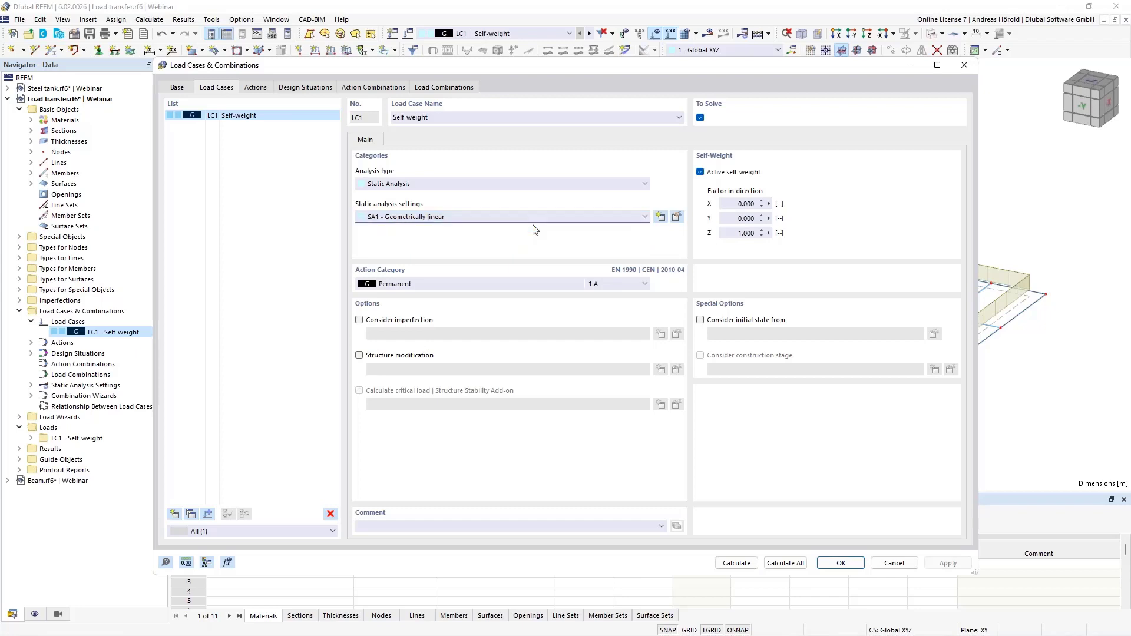
Copy the geometrically linear static analysis settings SA1 and modify the copy's loading by a multiplier factor k of 2
{"action": "left_click", "coordinate": [676, 218]}
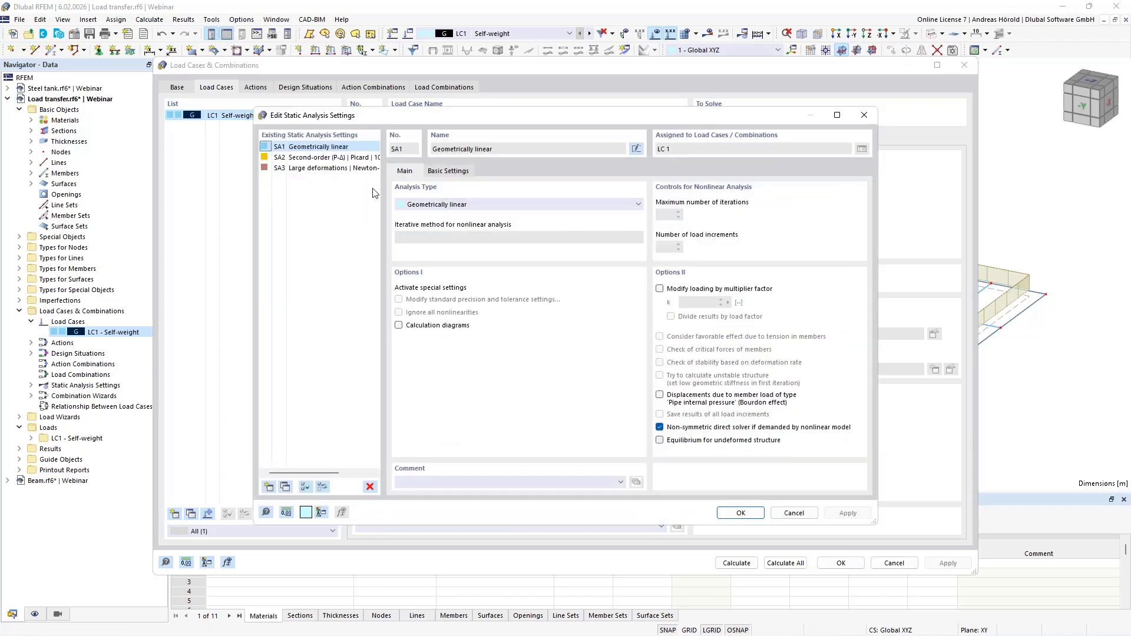
{"action": "left_click", "coordinate": [286, 488]}
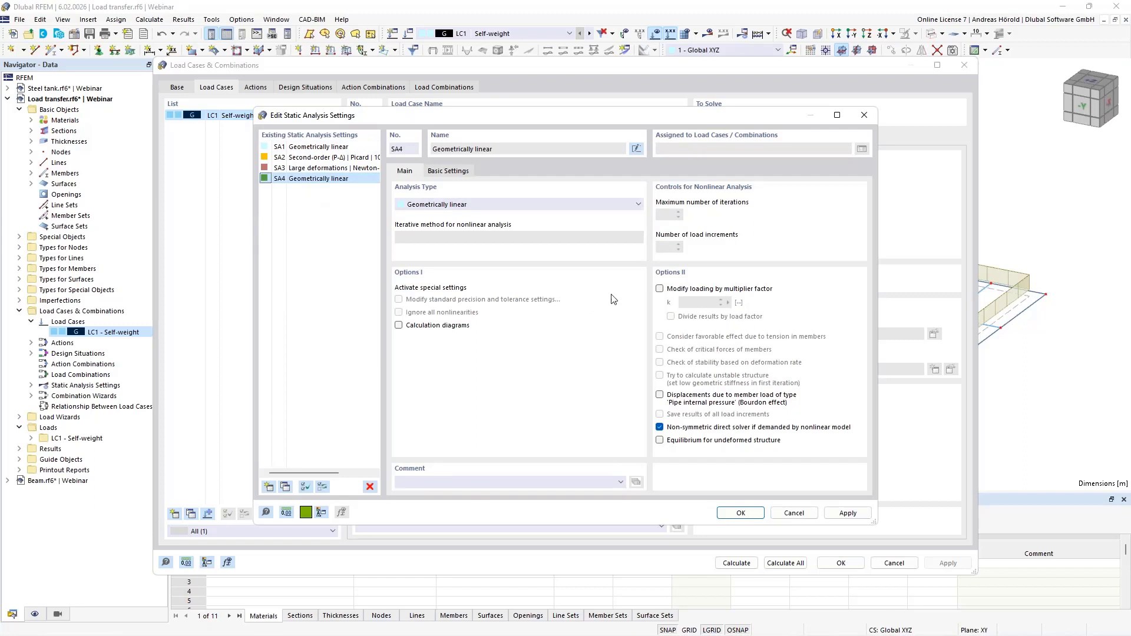
{"action": "left_click", "coordinate": [660, 290]}
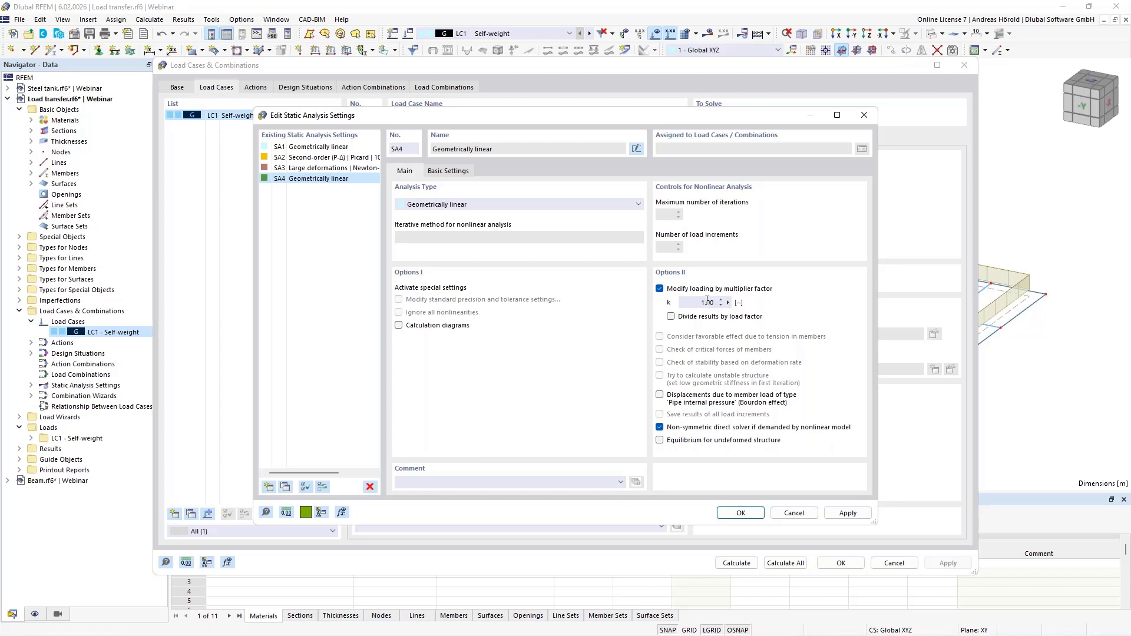
{"action": "left_click", "coordinate": [724, 304]}
{"action": "type", "text": "2"}
{"action": "left_click", "coordinate": [738, 514]}
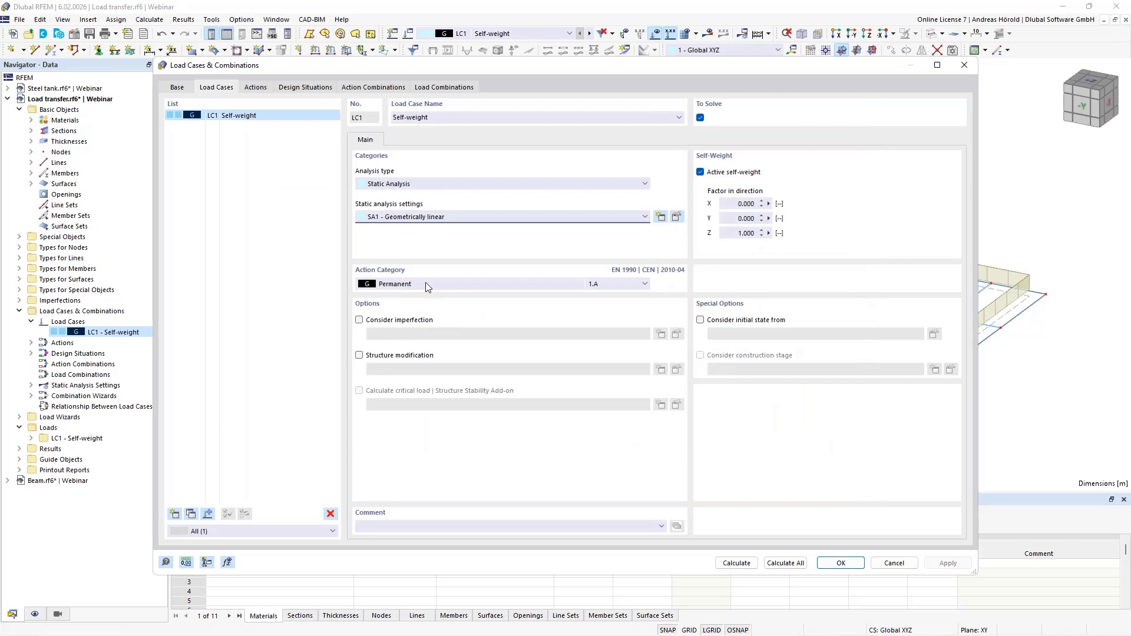
Assign the static analysis settings SA4 to load case LC1 and accept the load case changes
{"action": "left_click", "coordinate": [461, 221]}
{"action": "left_click", "coordinate": [458, 255]}
{"action": "left_click", "coordinate": [842, 565]}
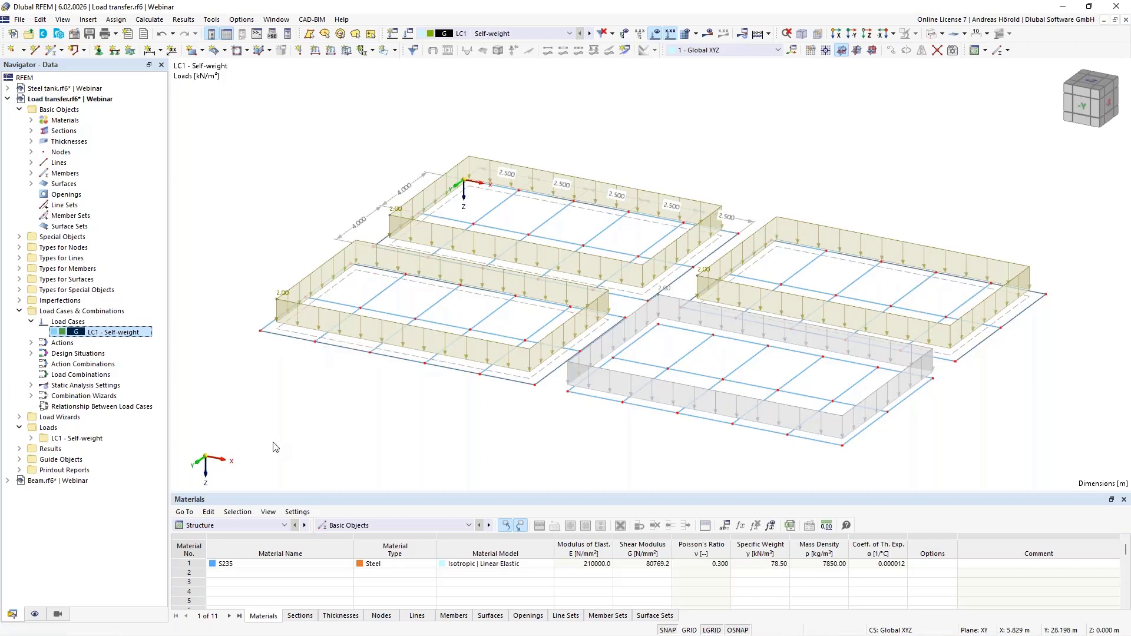
Switch to the Beam.rf6 model and examine the Concrete Design results table for reinforcement on members
{"action": "left_click", "coordinate": [8, 99]}
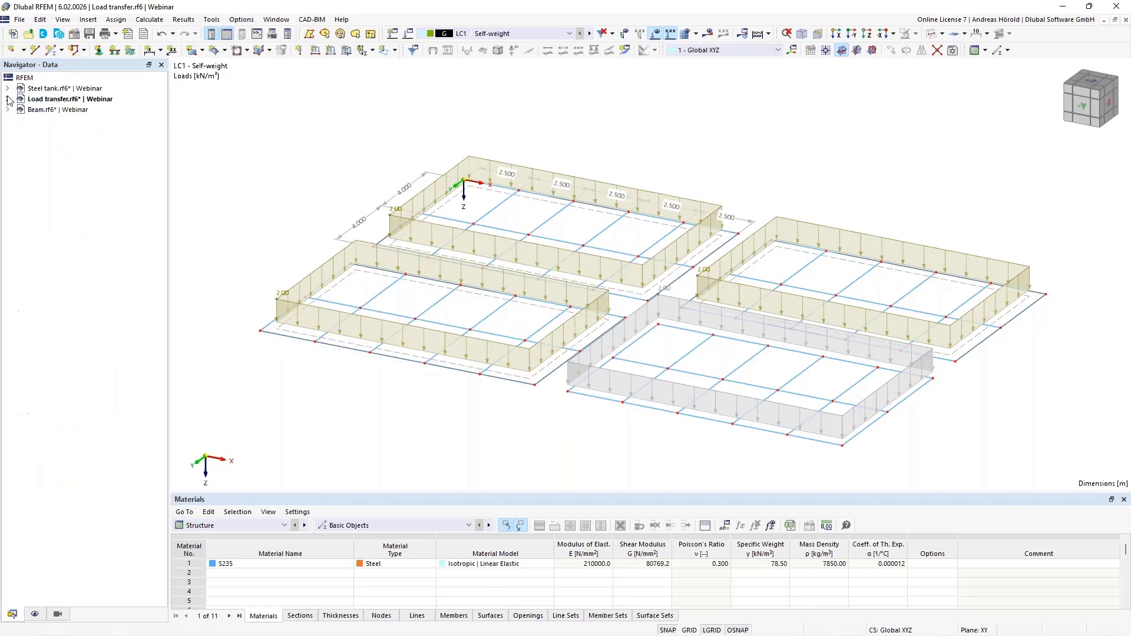
{"action": "left_click", "coordinate": [62, 110]}
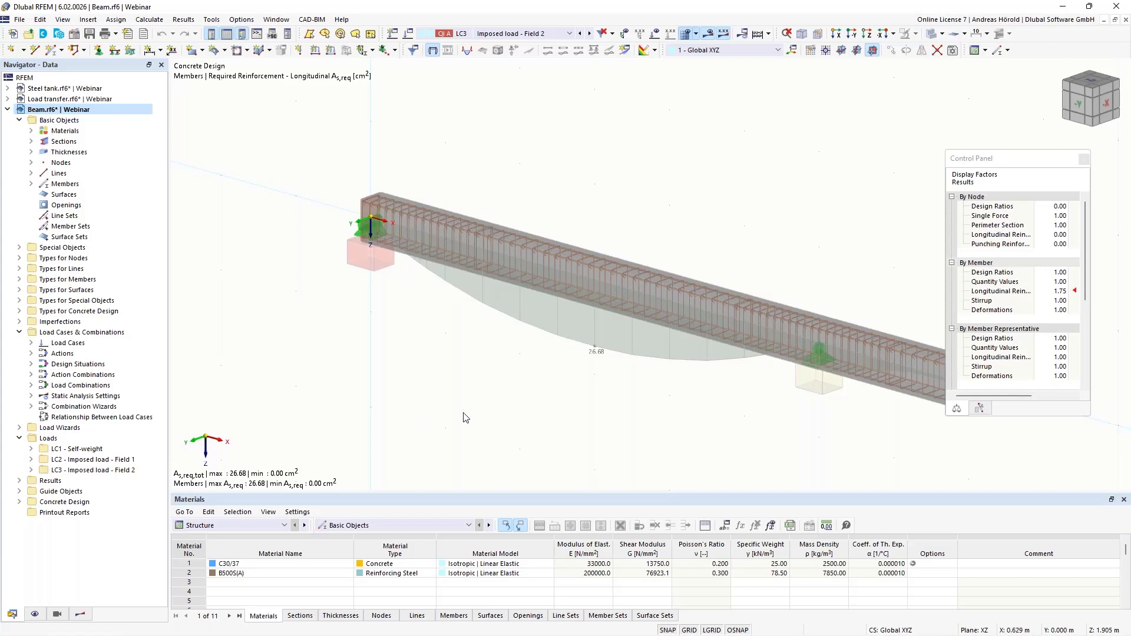
{"action": "left_click", "coordinate": [246, 526]}
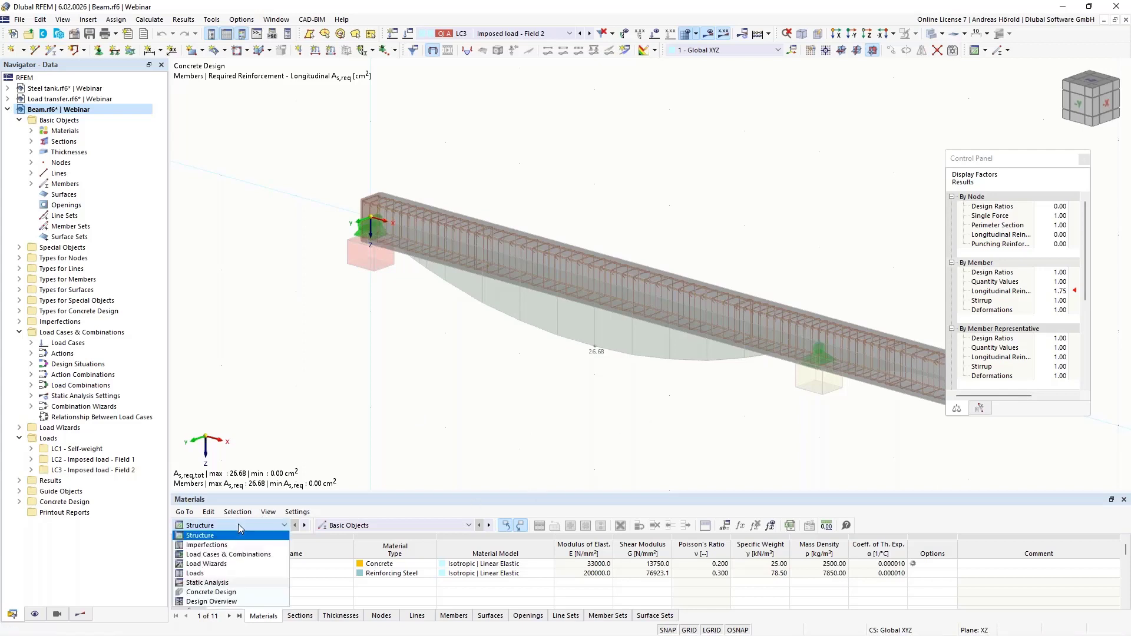
{"action": "left_click", "coordinate": [245, 592]}
{"action": "left_click", "coordinate": [390, 525]}
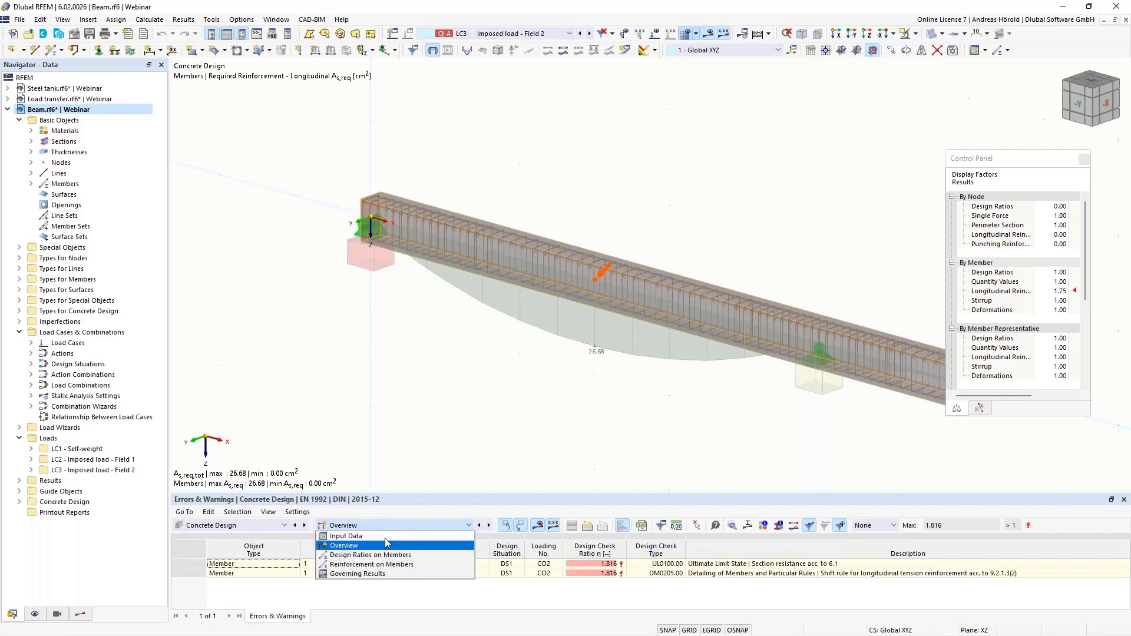
{"action": "left_click", "coordinate": [401, 565]}
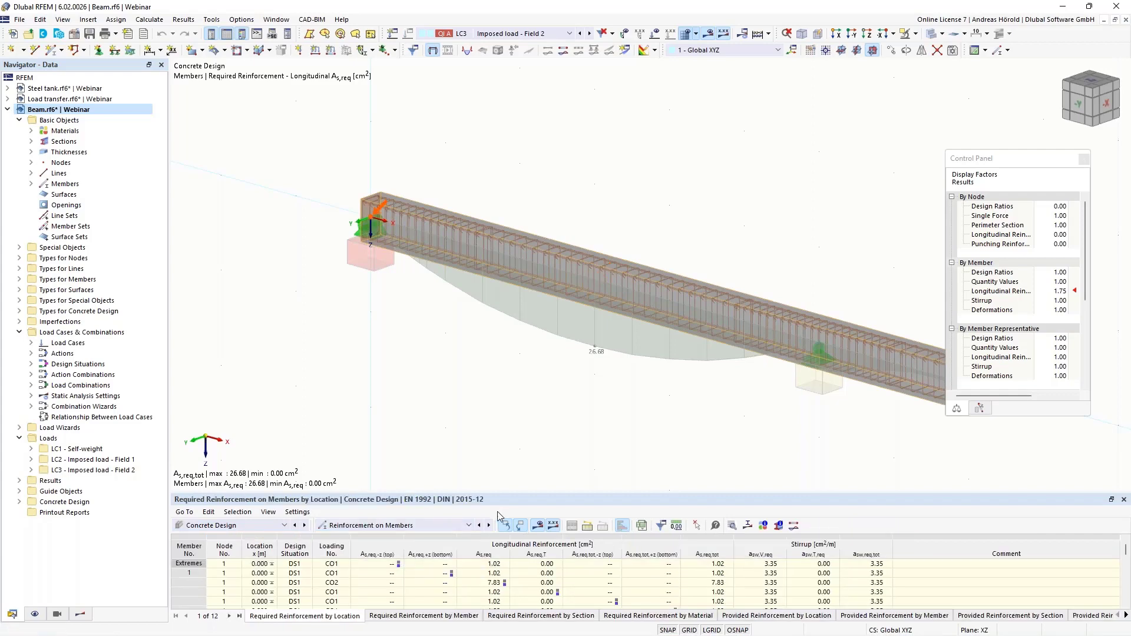
{"action": "left_click_drag", "start_coordinate": [508, 494], "coordinate": [516, 341]}
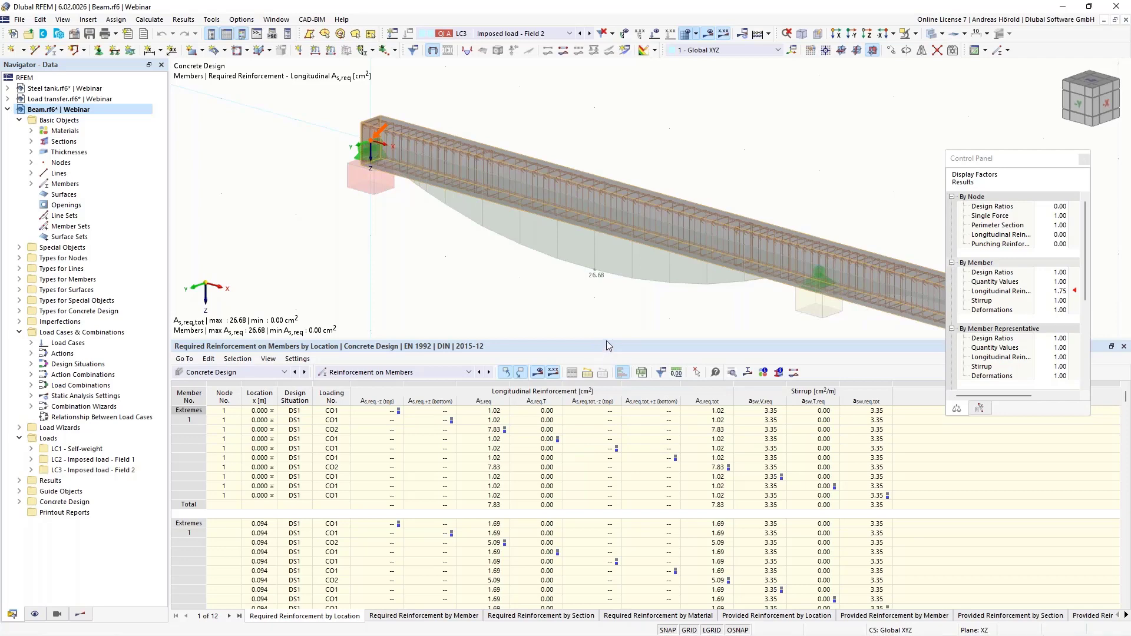
{"action": "left_click_drag", "start_coordinate": [607, 341], "coordinate": [596, 481]}
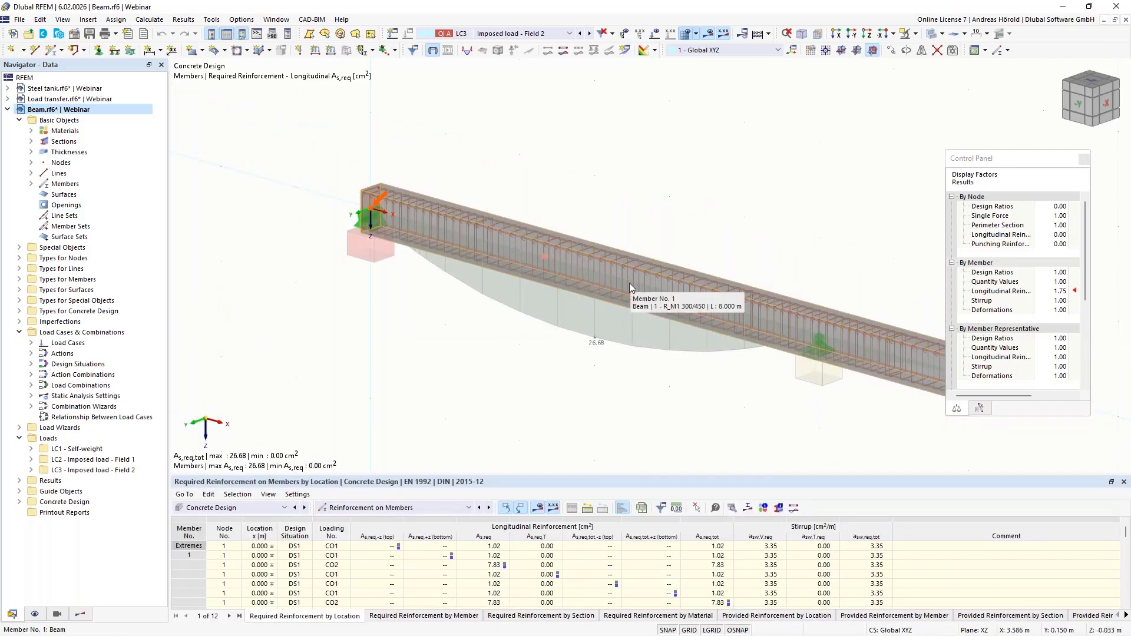
Open beam member No. 1 for editing and review its section, nodes, effective lengths, concrete cover, and shear and longitudinal reinforcement
{"action": "left_click", "coordinate": [629, 282]}
{"action": "double_click", "coordinate": [630, 282]}
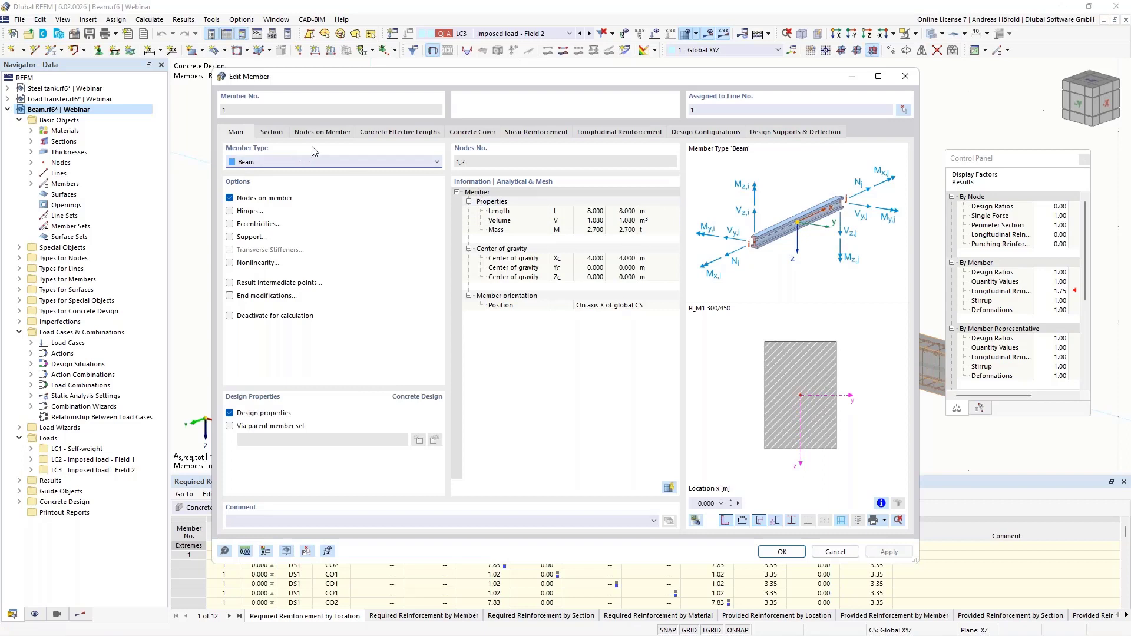
{"action": "left_click", "coordinate": [273, 133]}
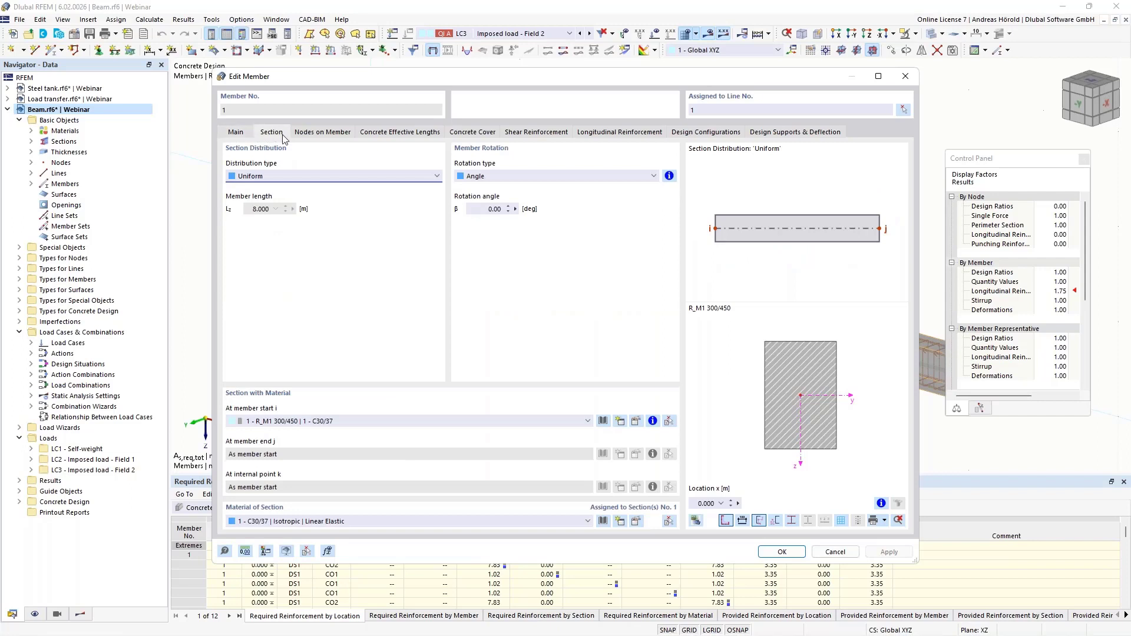
{"action": "left_click", "coordinate": [318, 135]}
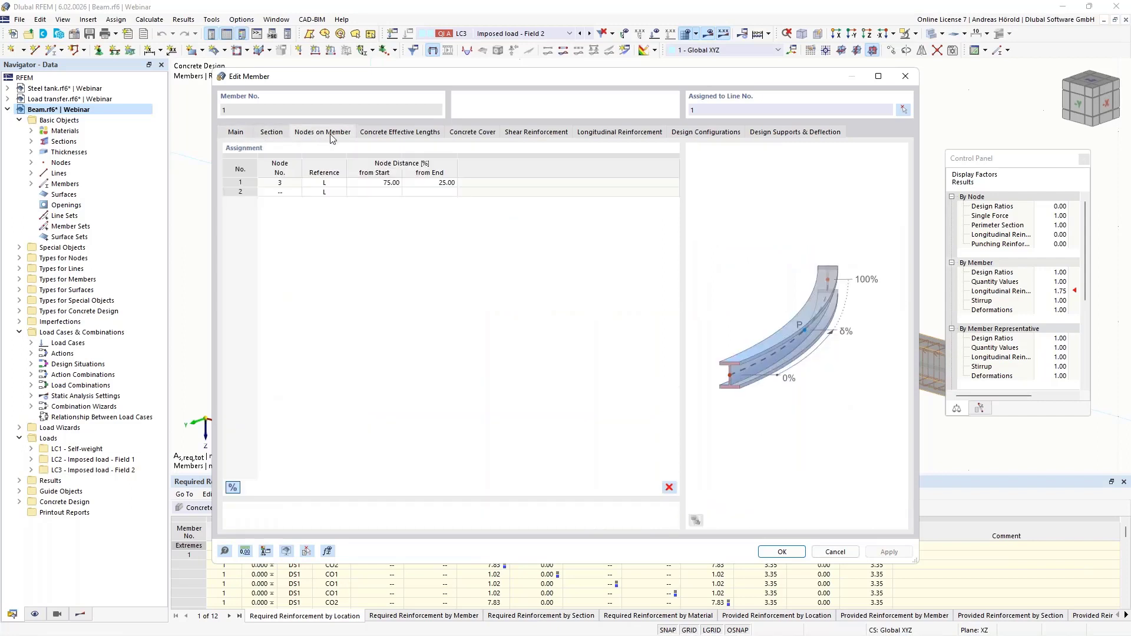
{"action": "left_click", "coordinate": [392, 135]}
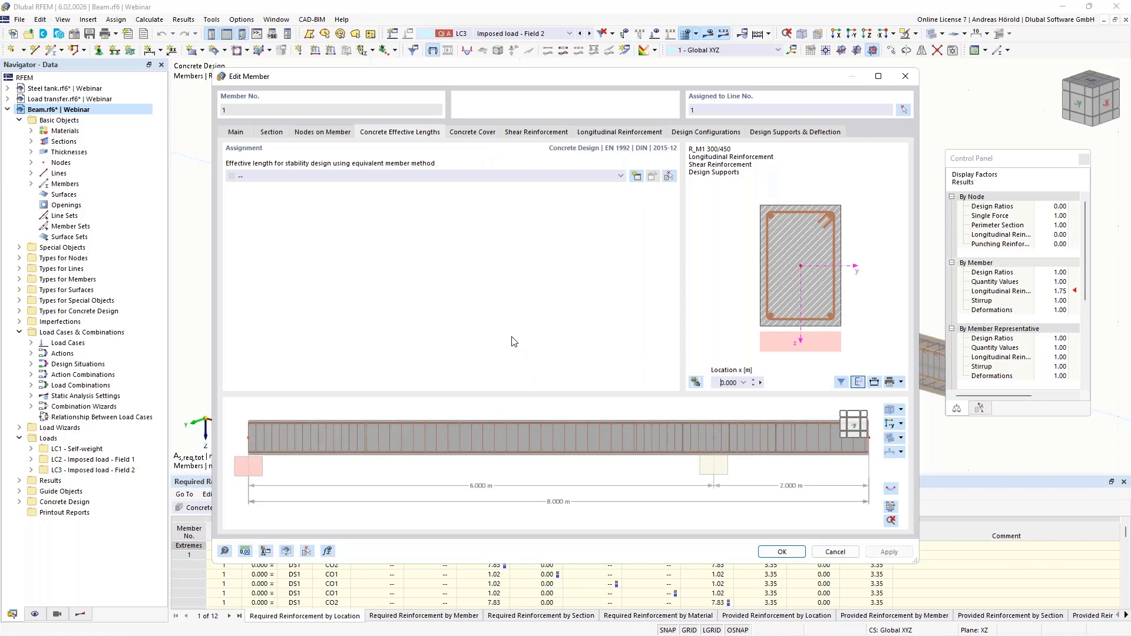
{"action": "left_click", "coordinate": [471, 134]}
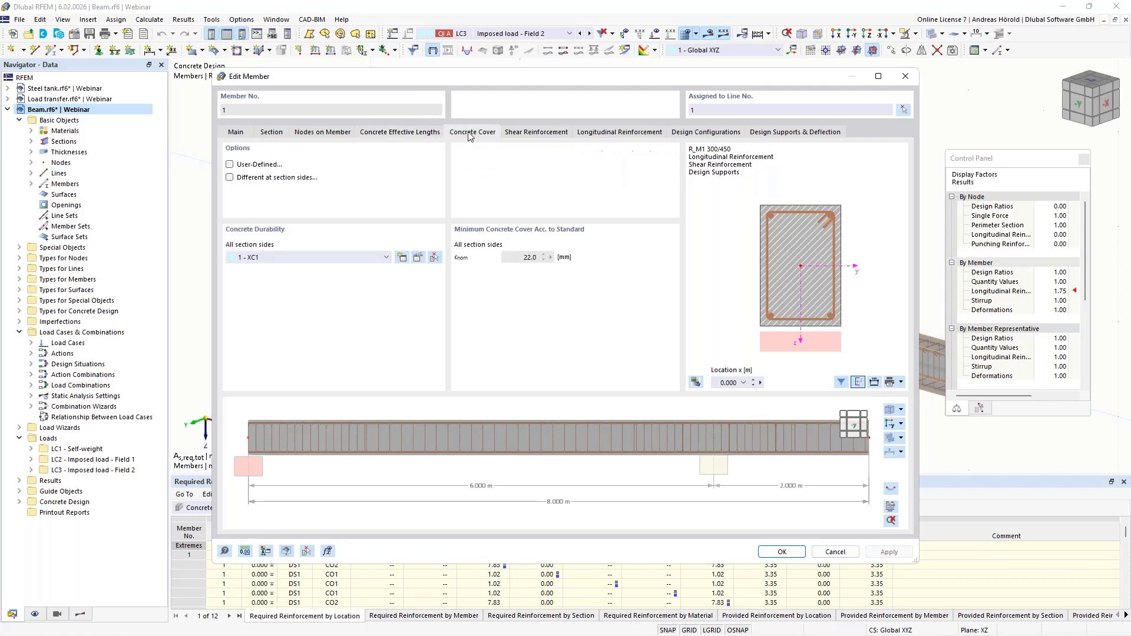
{"action": "left_click", "coordinate": [538, 133]}
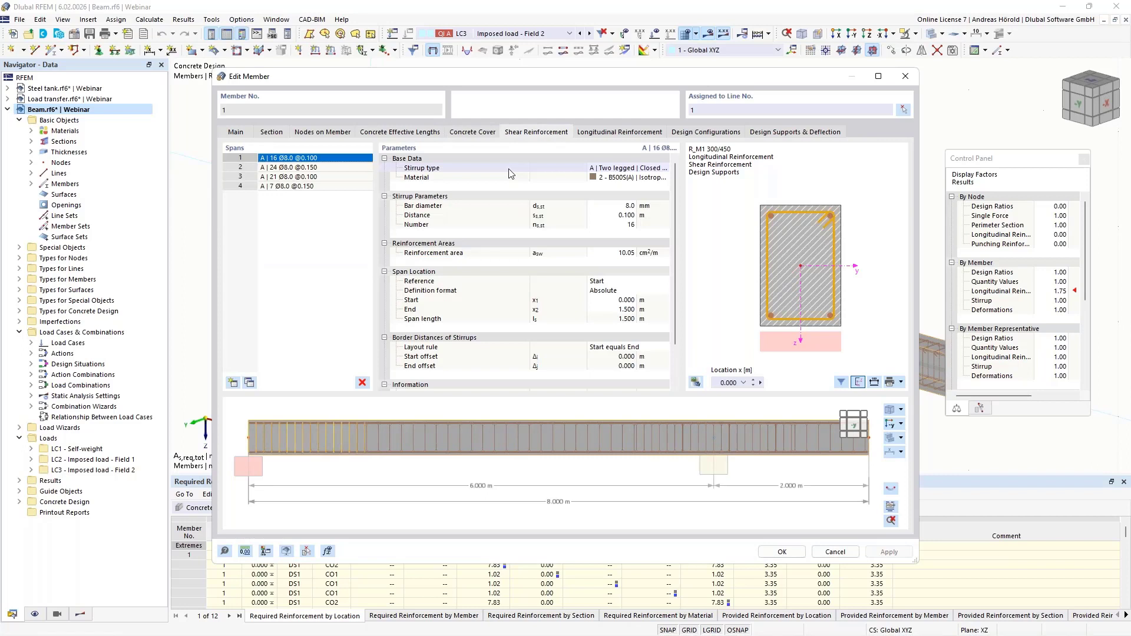
{"action": "left_click", "coordinate": [618, 134]}
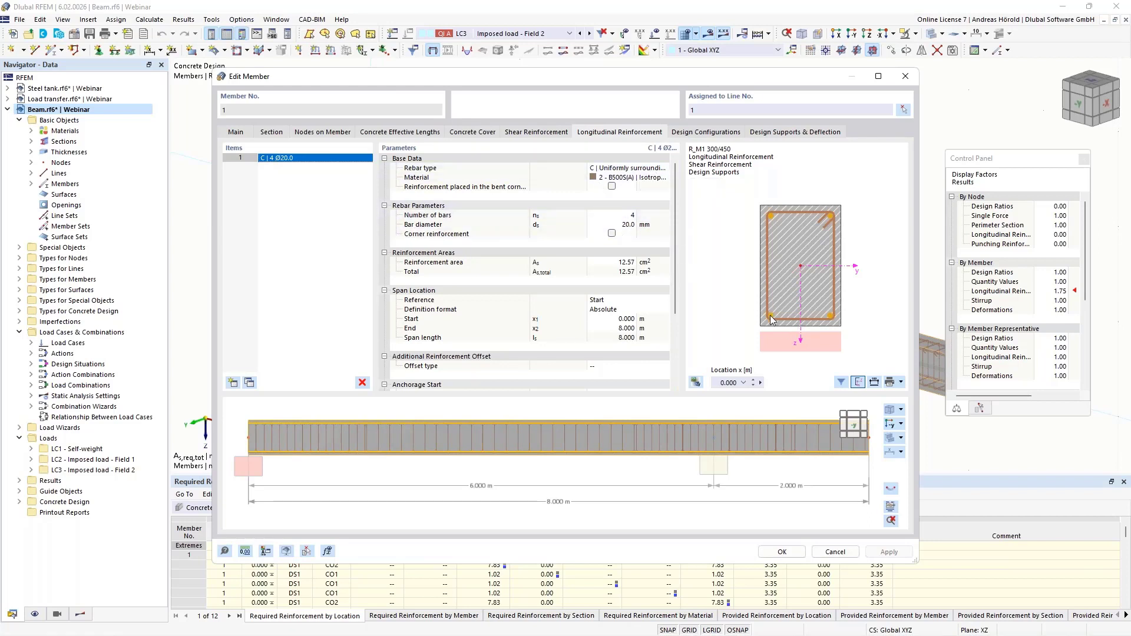
Change the beam's longitudinal rebar type to B | Unsymmetrical and check the bar number settings for the top, bottom and lateral sides
{"action": "left_click", "coordinate": [641, 168]}
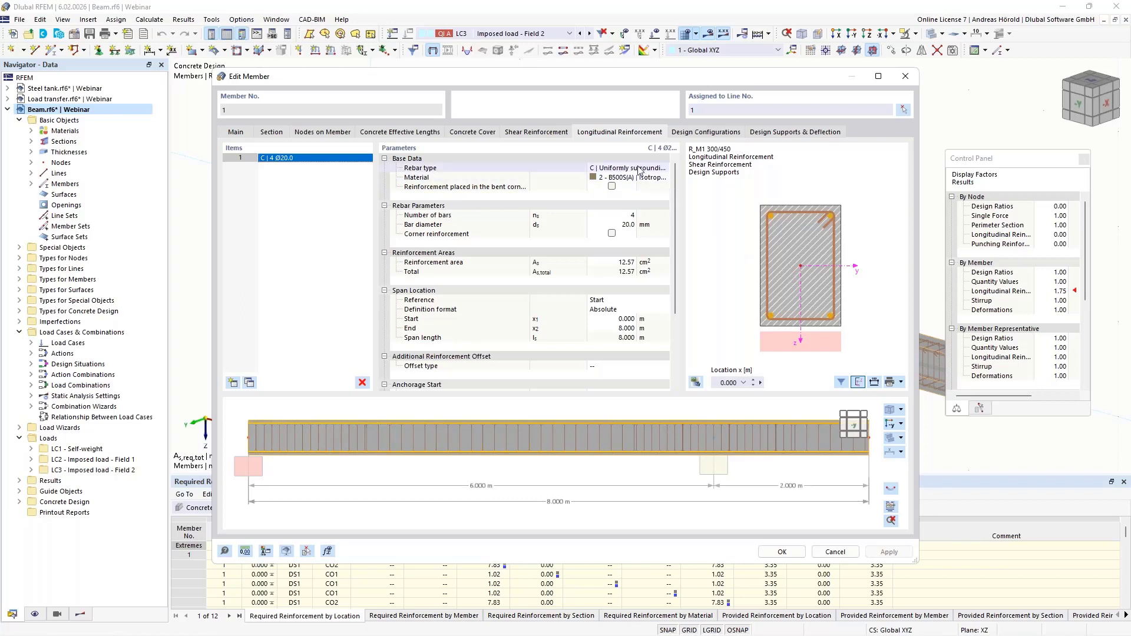
{"action": "left_click", "coordinate": [666, 167]}
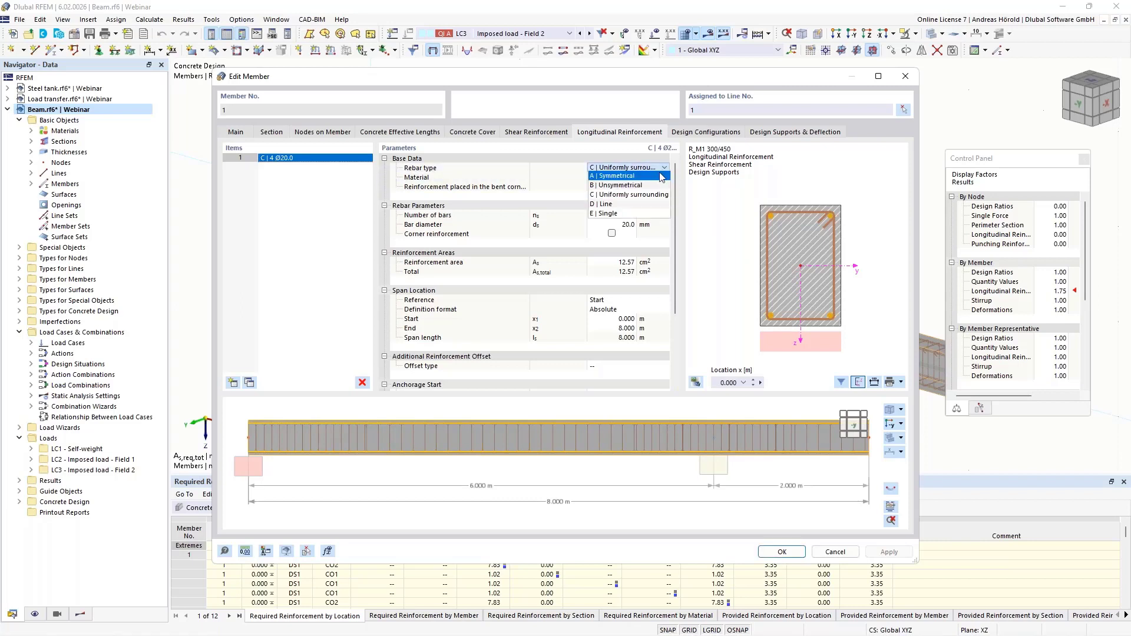
{"action": "left_click", "coordinate": [650, 186]}
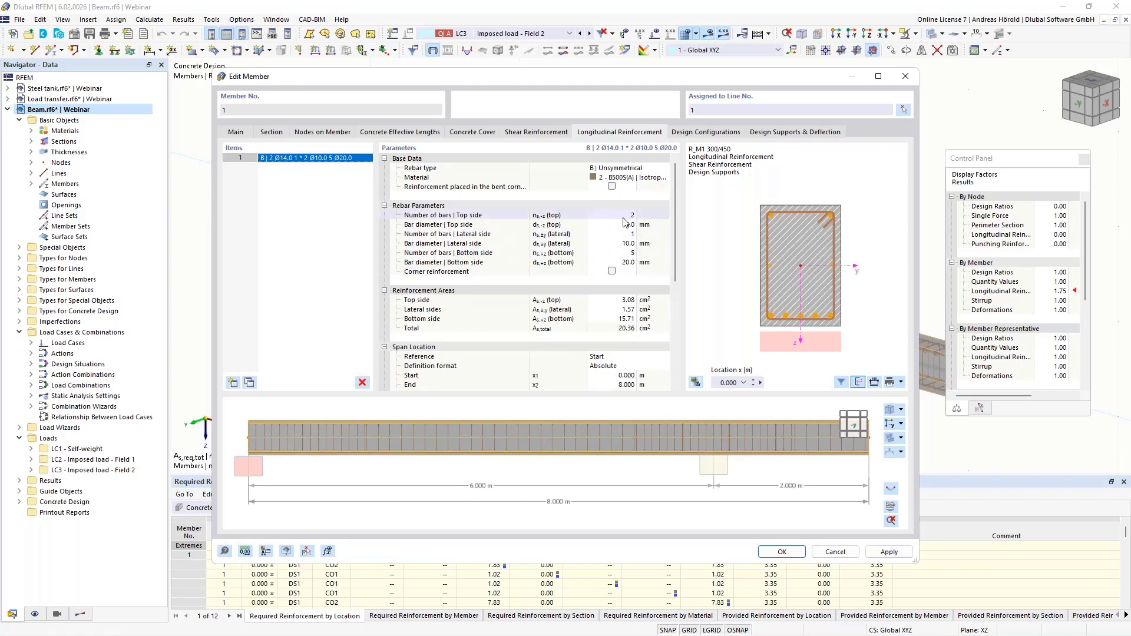
{"action": "left_click", "coordinate": [623, 216]}
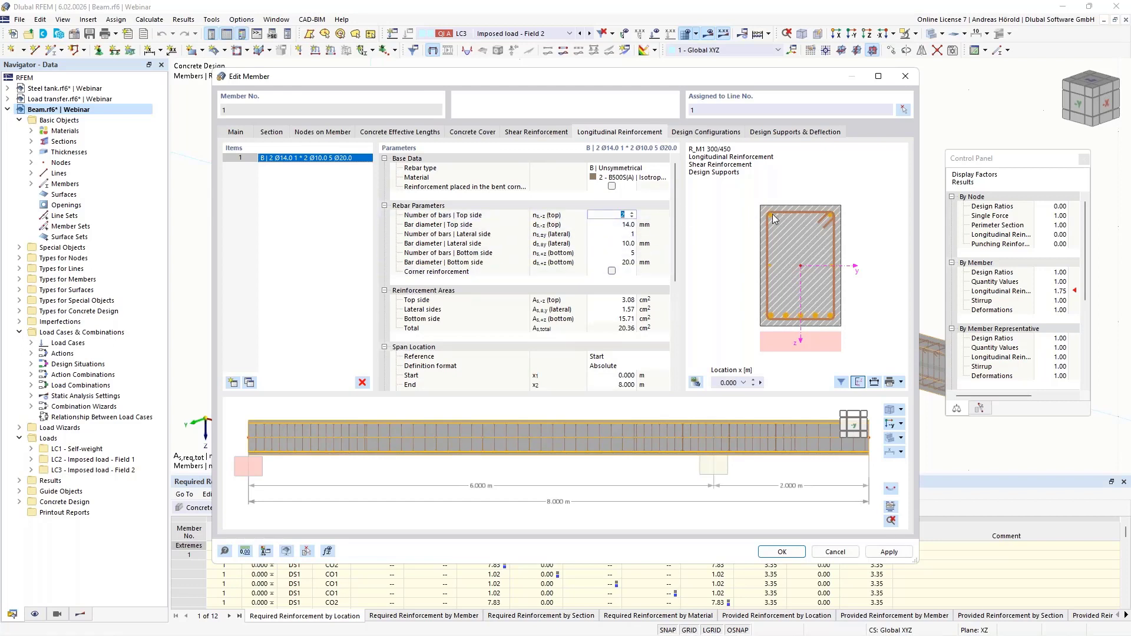
{"action": "left_click", "coordinate": [623, 254]}
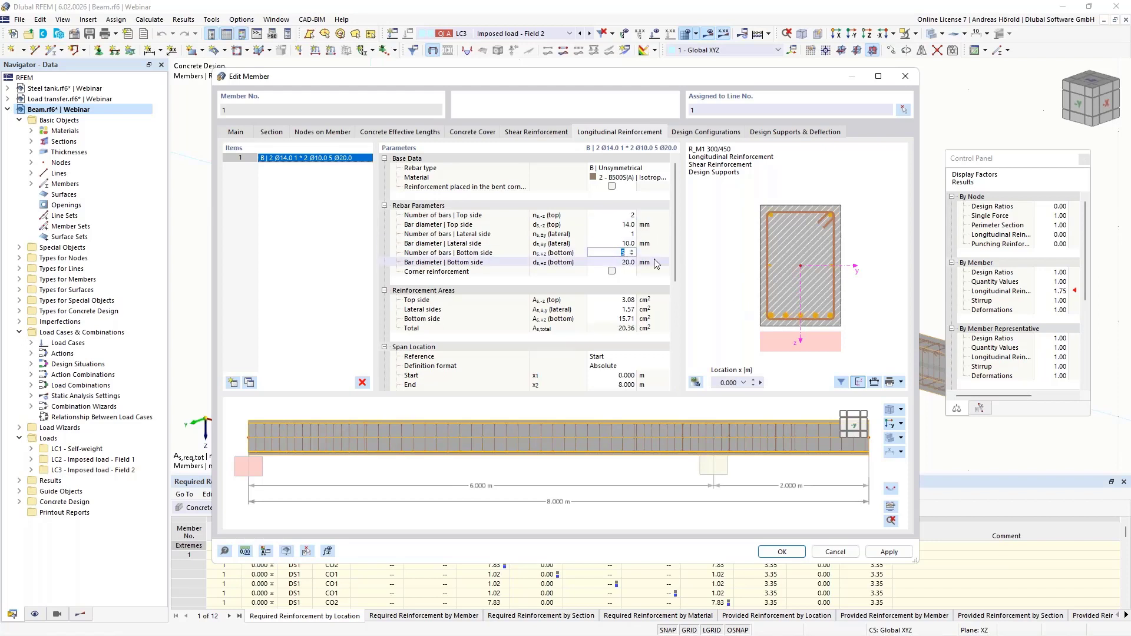
{"action": "left_click", "coordinate": [619, 235]}
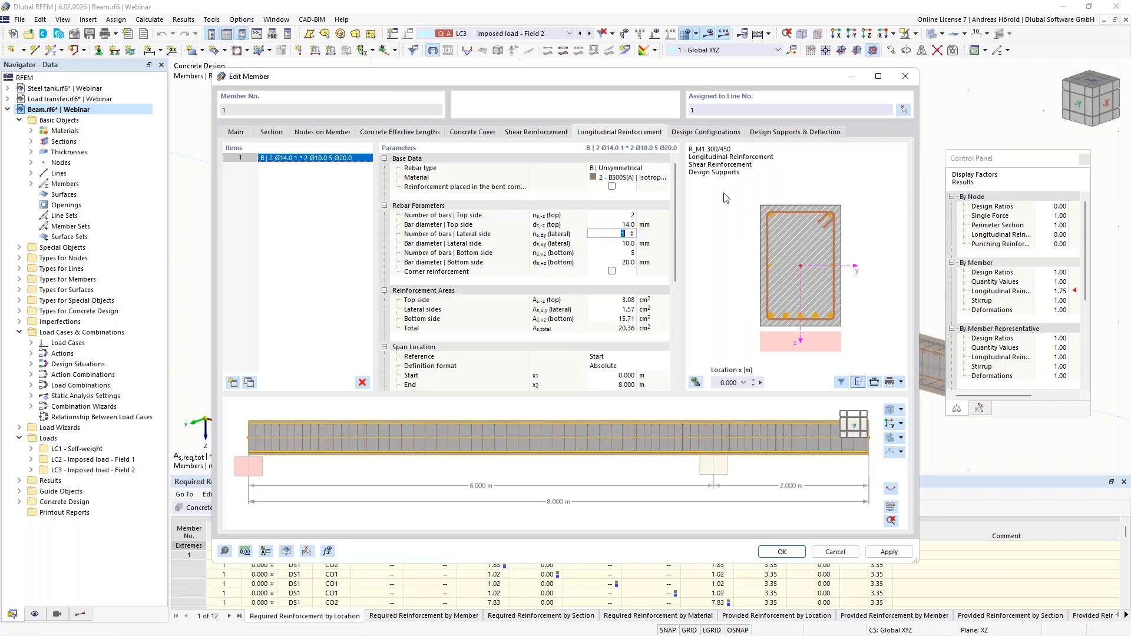
Edit the member's ultimate configuration and set the required longitudinal reinforcement layout for members to -z (top) - +z (bottom) (symmetrical distribution)
{"action": "left_click", "coordinate": [696, 133]}
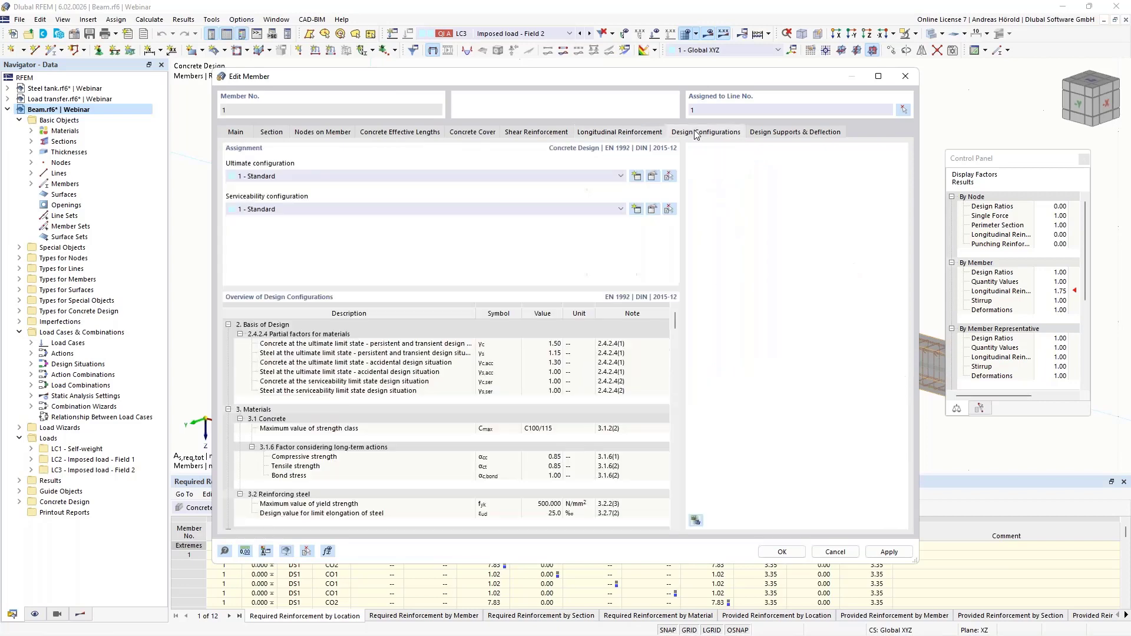
{"action": "left_click", "coordinate": [653, 177]}
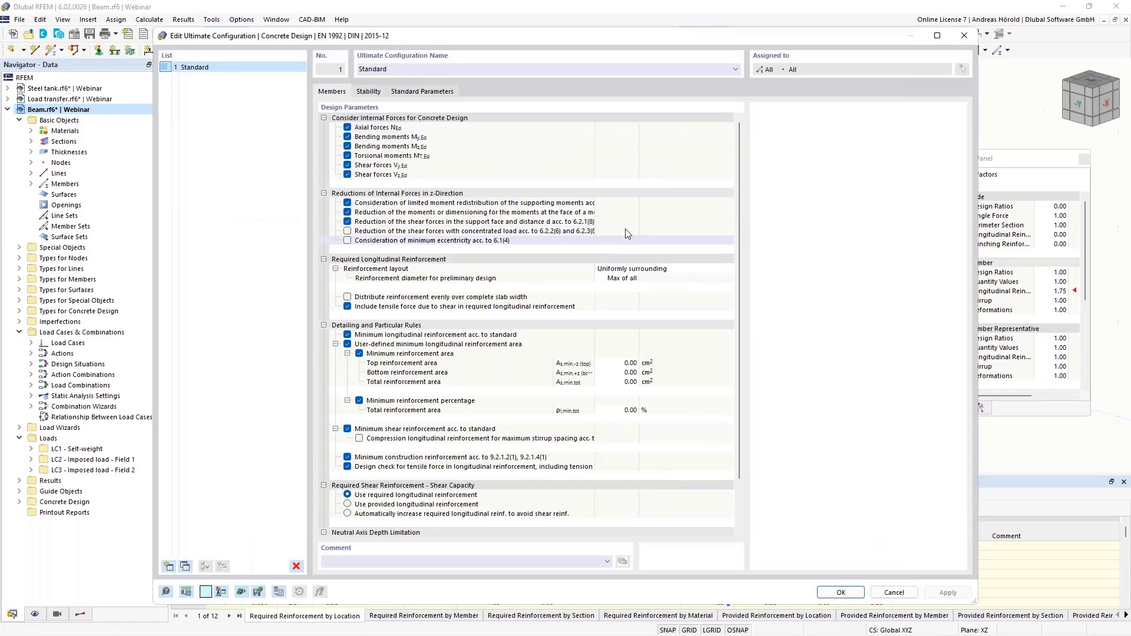
{"action": "left_click", "coordinate": [676, 271]}
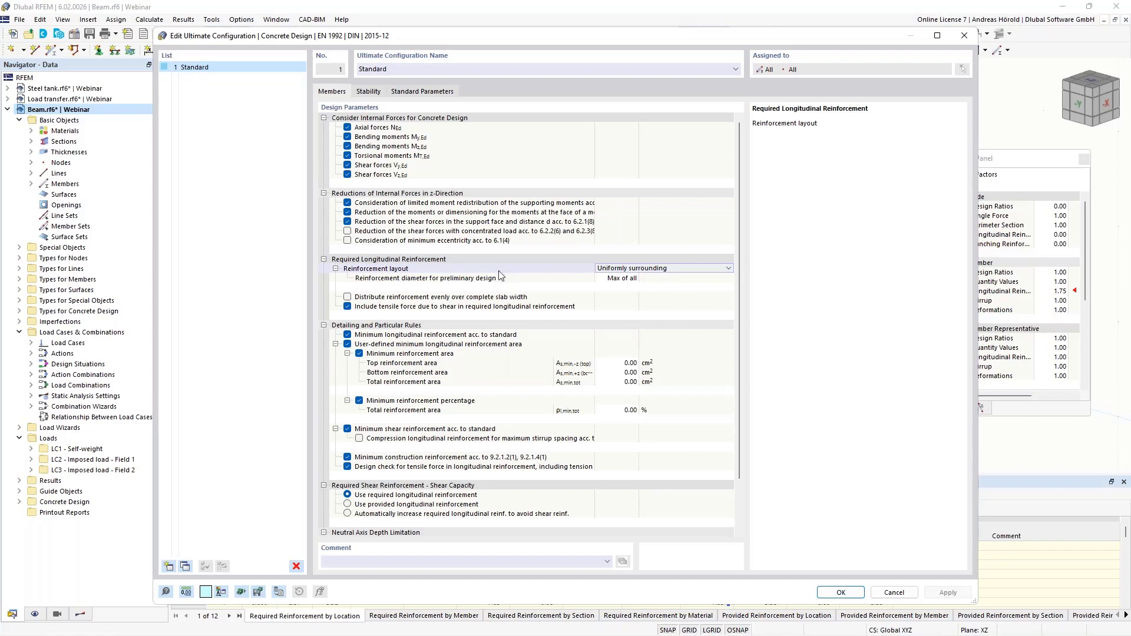
{"action": "left_click", "coordinate": [728, 271]}
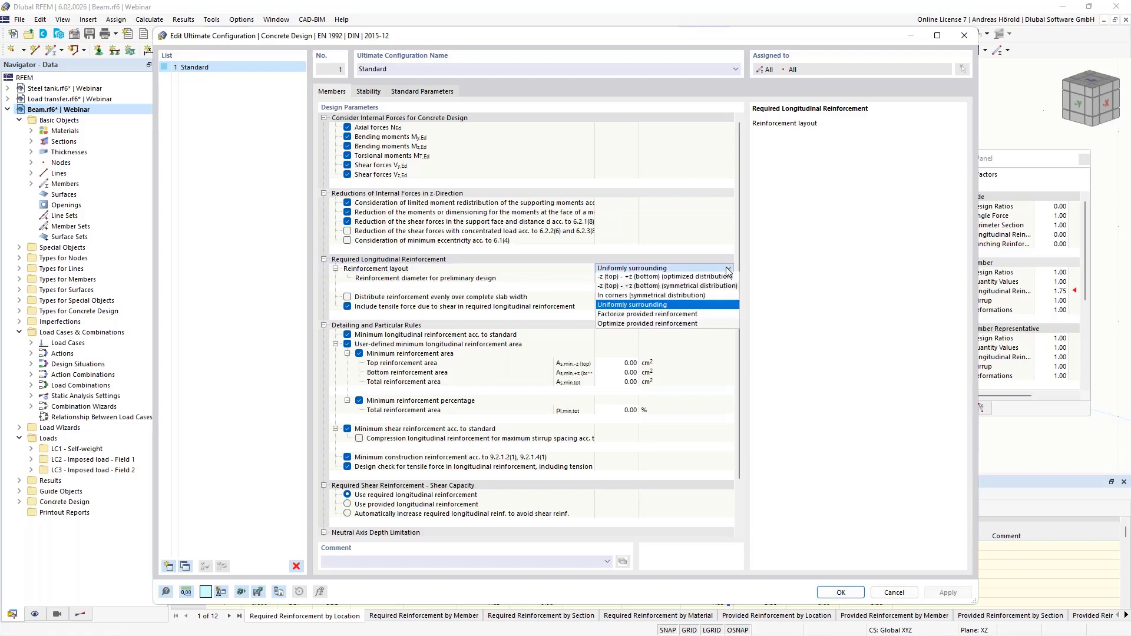
{"action": "left_click", "coordinate": [692, 286]}
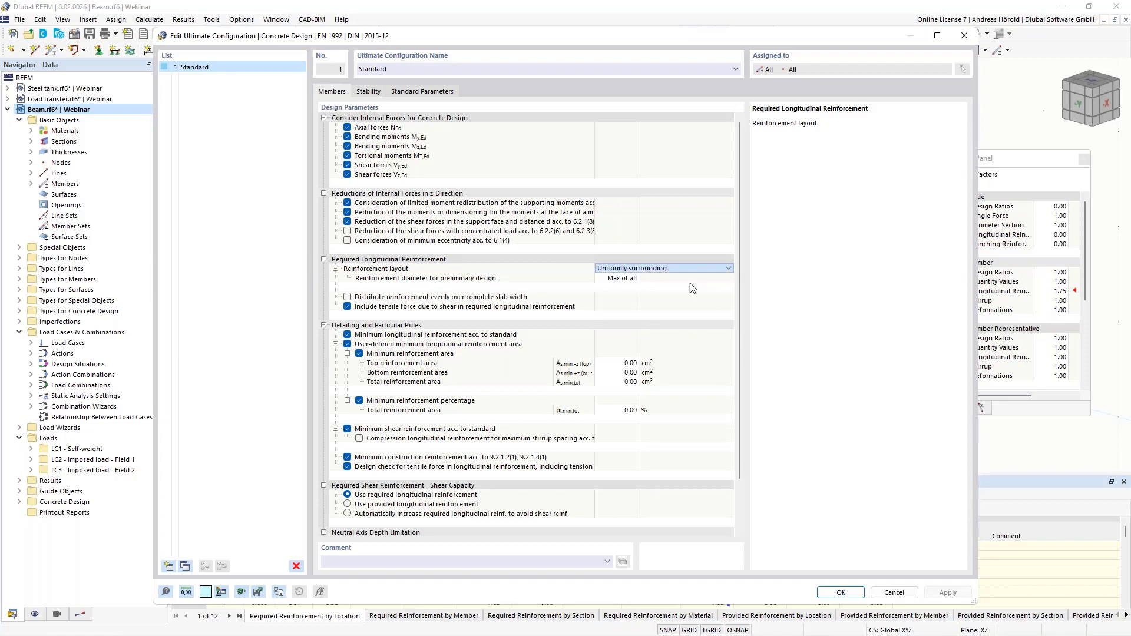
{"action": "scroll", "coordinate": [654, 309], "scroll_direction": "down", "scroll_amount": 2}
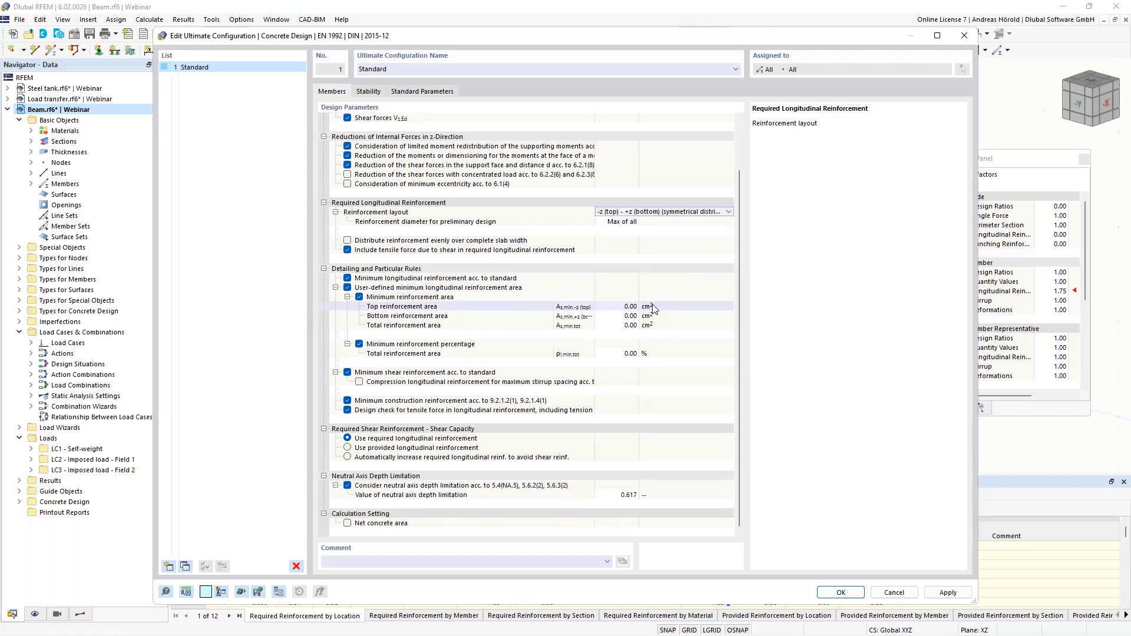
{"action": "scroll", "coordinate": [654, 309], "scroll_direction": "up", "scroll_amount": 2}
Set the stability required reinforcement layout to -z (top) - +z (bottom) (symmetrical distribution) and accept the configuration and member edits
{"action": "left_click", "coordinate": [369, 92]}
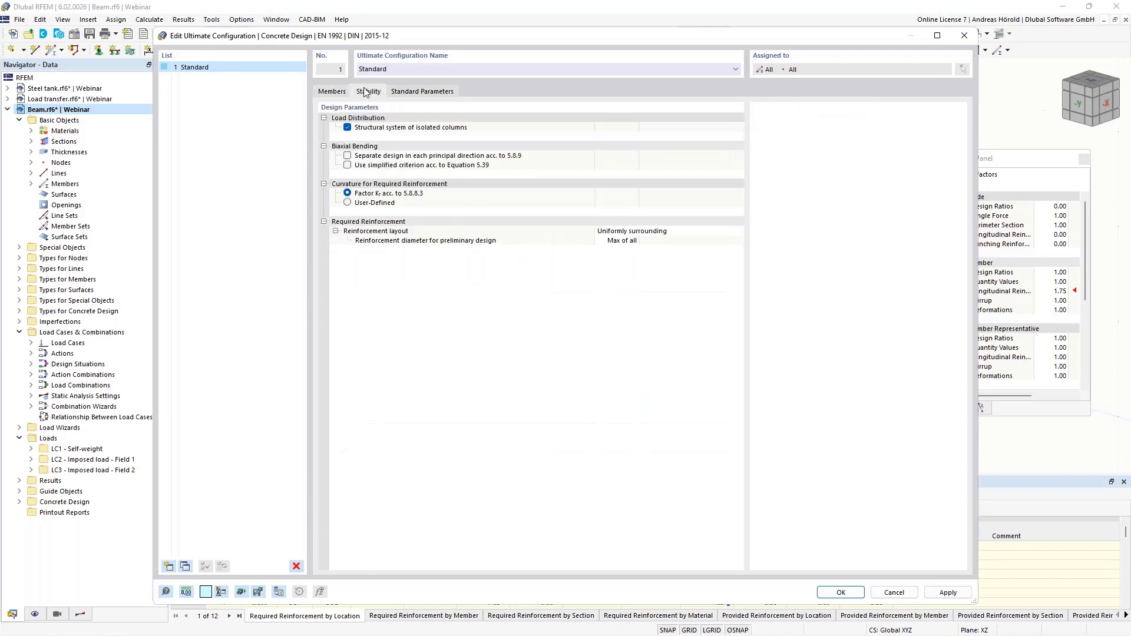
{"action": "left_click", "coordinate": [639, 231]}
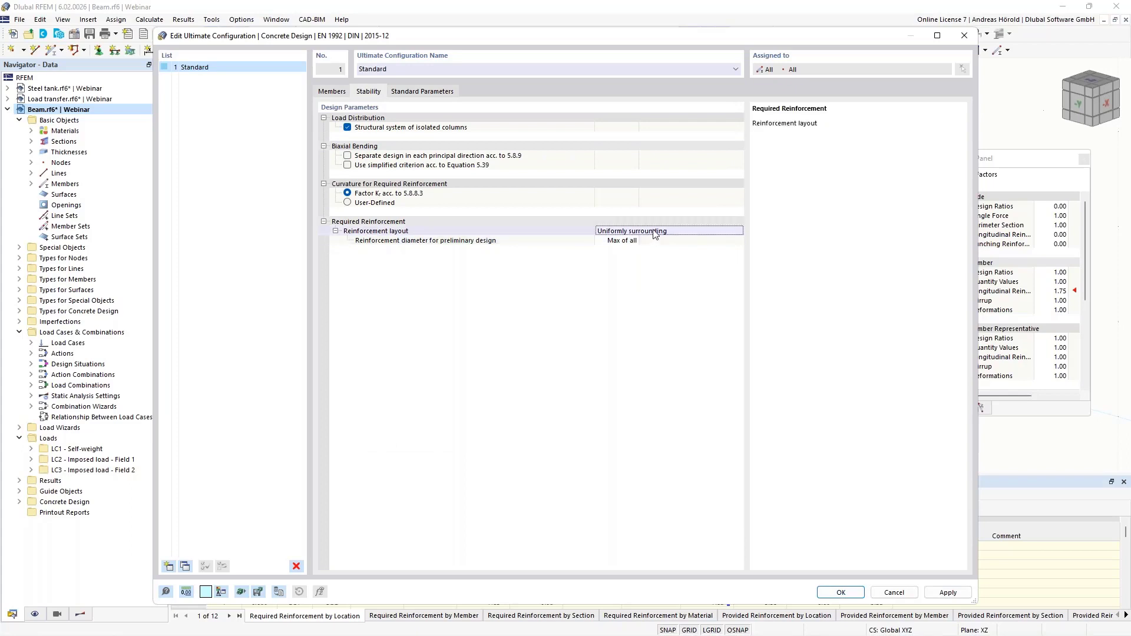
{"action": "left_click", "coordinate": [729, 232]}
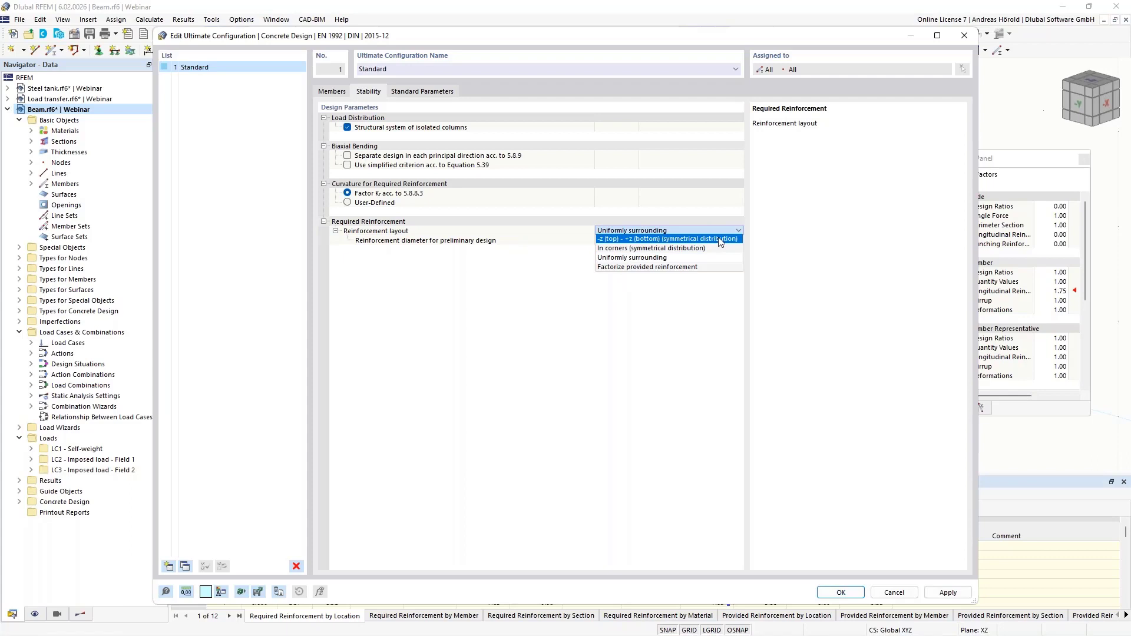
{"action": "left_click", "coordinate": [720, 239]}
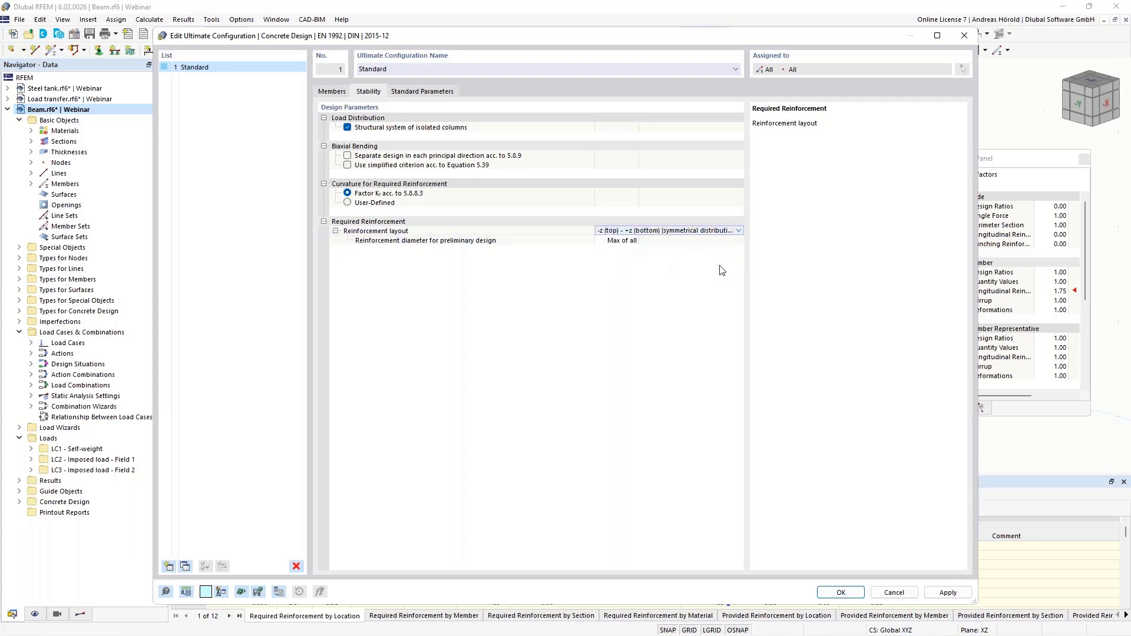
{"action": "left_click", "coordinate": [841, 592]}
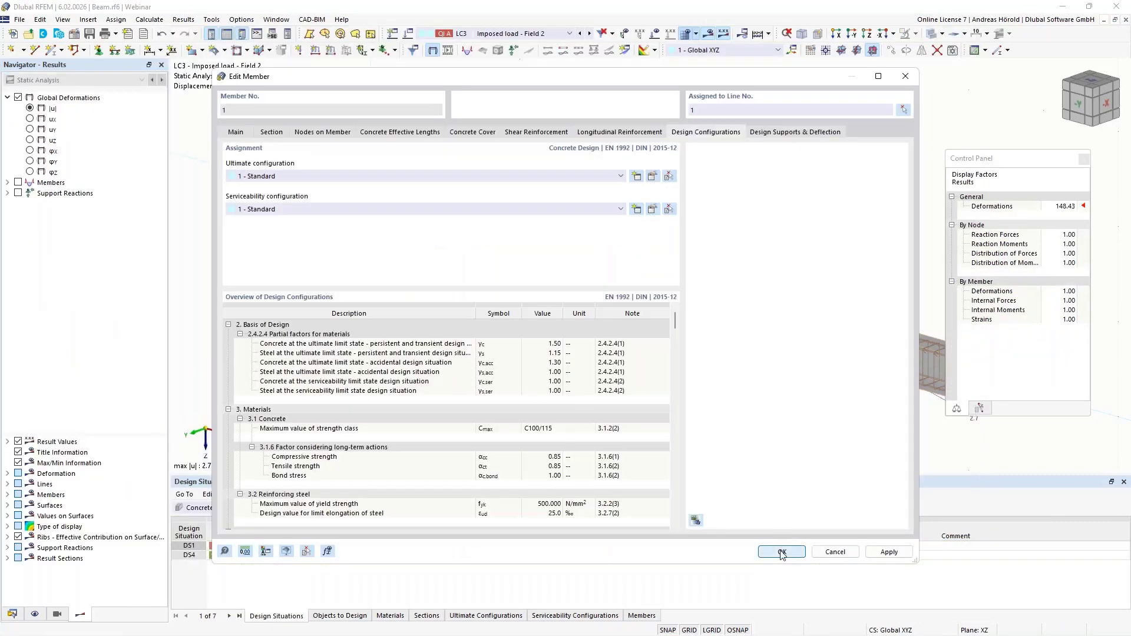
{"action": "left_click", "coordinate": [782, 553]}
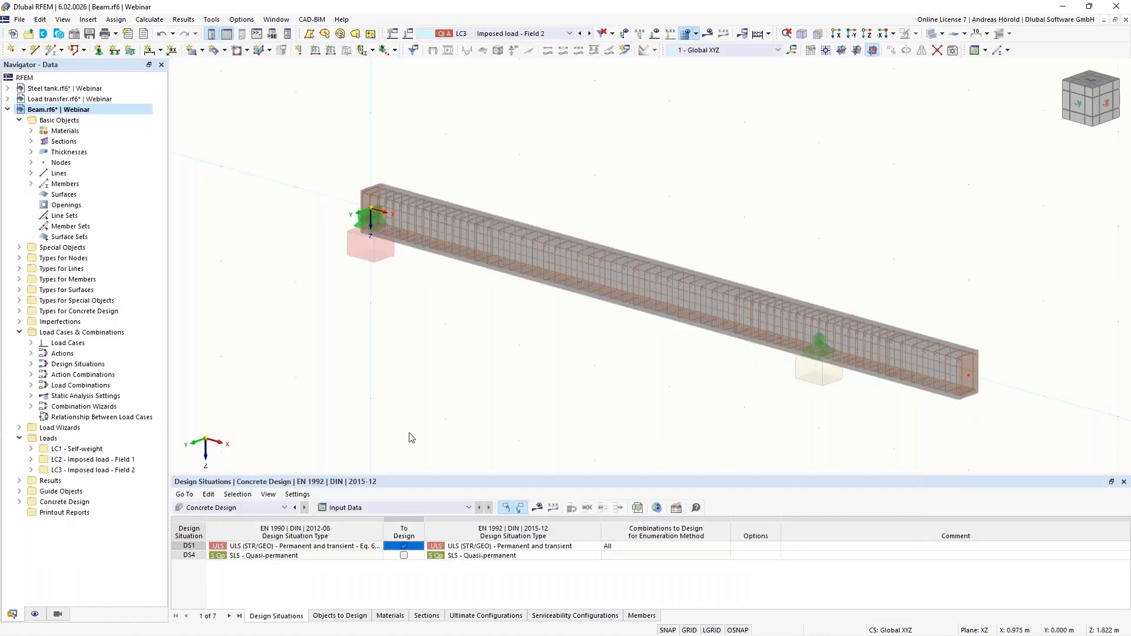
Calculate the Concrete Design and show the Reinforcement on Members results by location in an enlarged table
{"action": "left_click", "coordinate": [538, 510]}
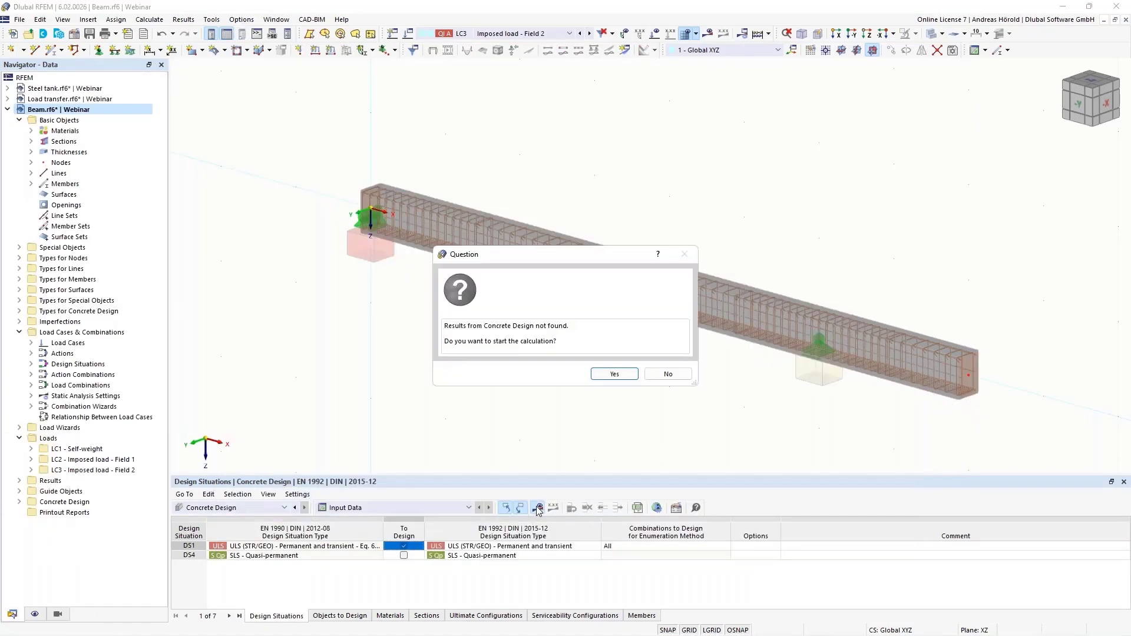
{"action": "left_click", "coordinate": [606, 375]}
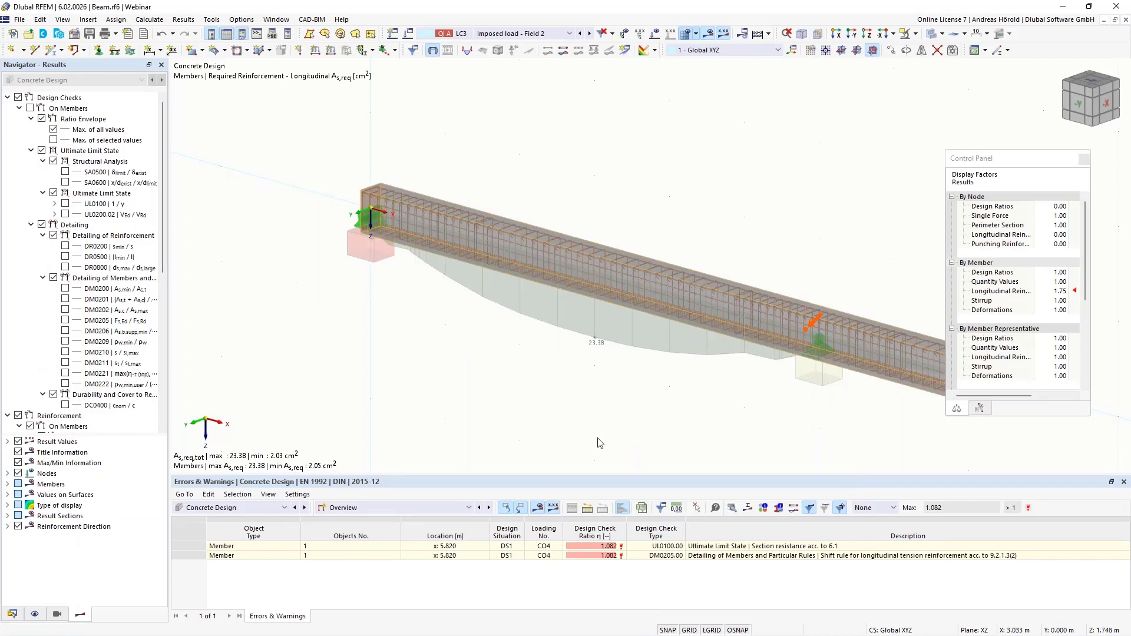
{"action": "left_click", "coordinate": [398, 508]}
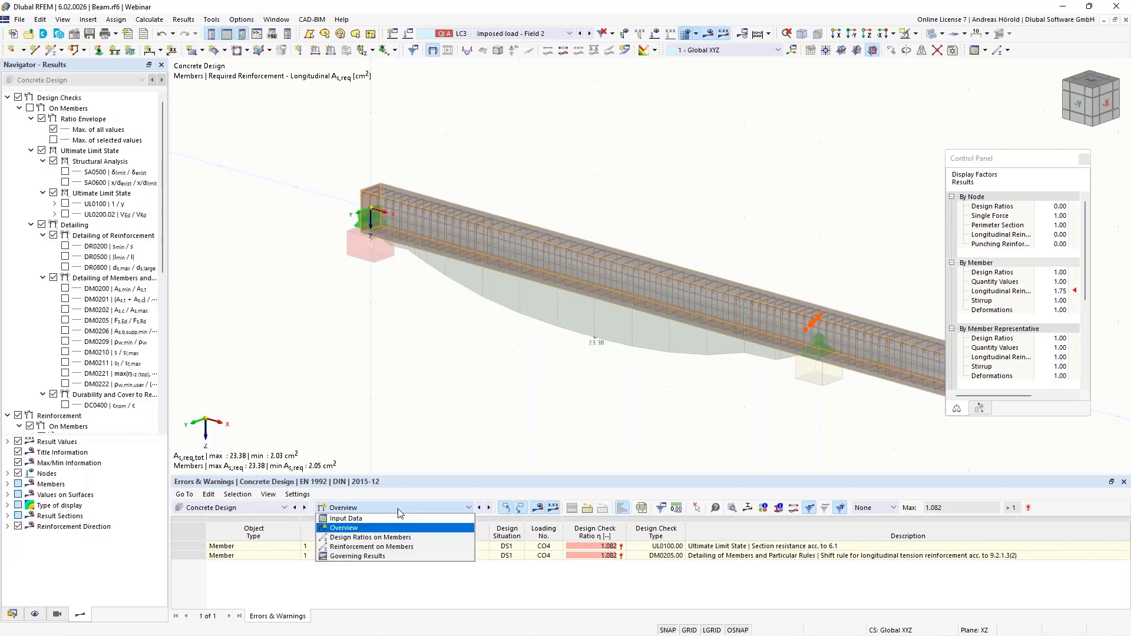
{"action": "left_click", "coordinate": [401, 547]}
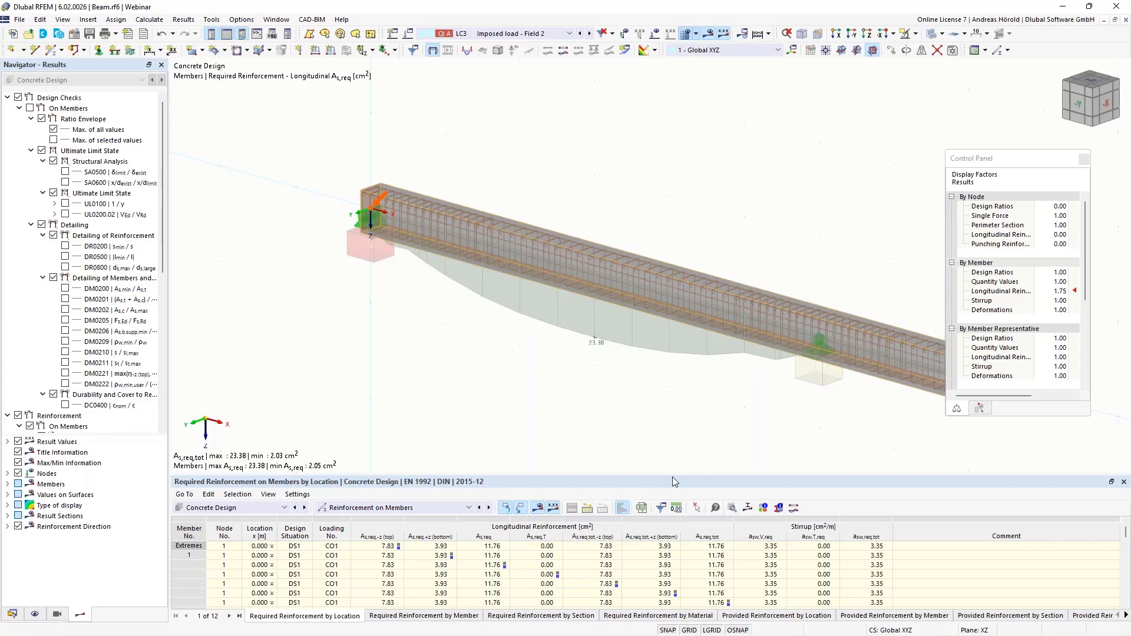
{"action": "left_click_drag", "start_coordinate": [672, 473], "coordinate": [668, 383]}
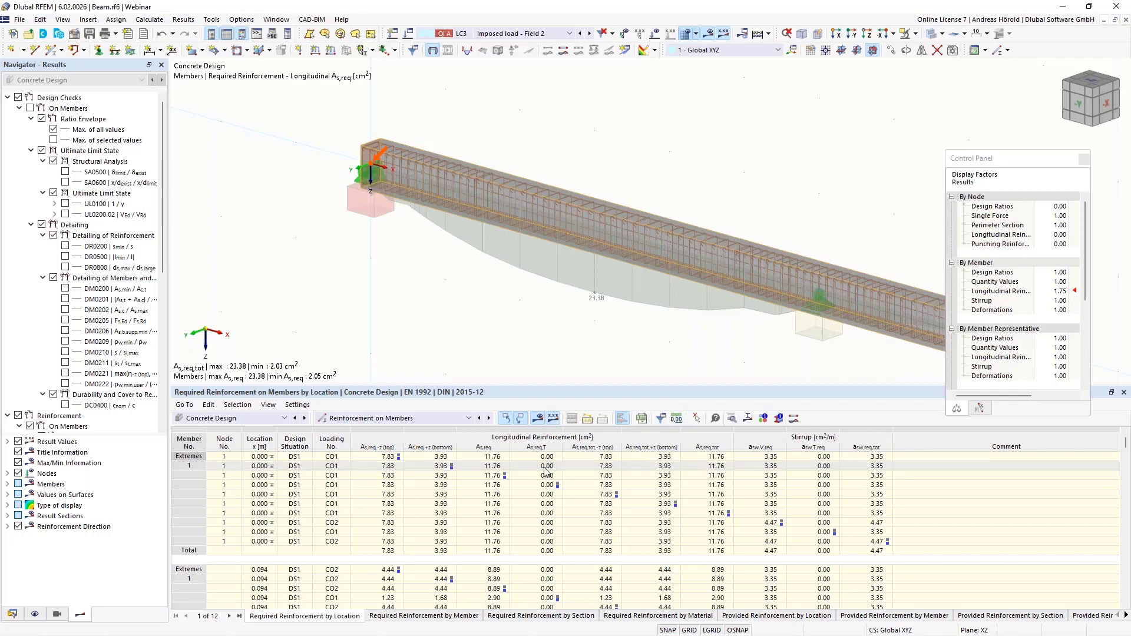
Switch to Chrome and open the Dlubal webinar page Most Frequently Asked Questions Answered by Dlubal Support Team | September 2022
{"action": "mouse_move", "coordinate": [322, 634]}
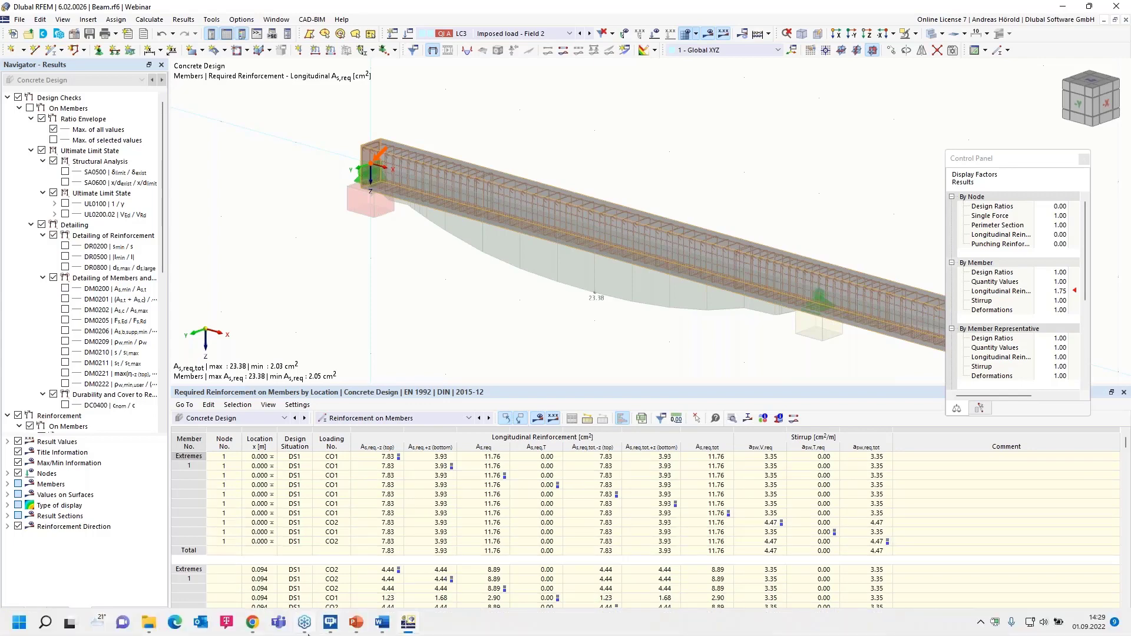
{"action": "left_click", "coordinate": [253, 623]}
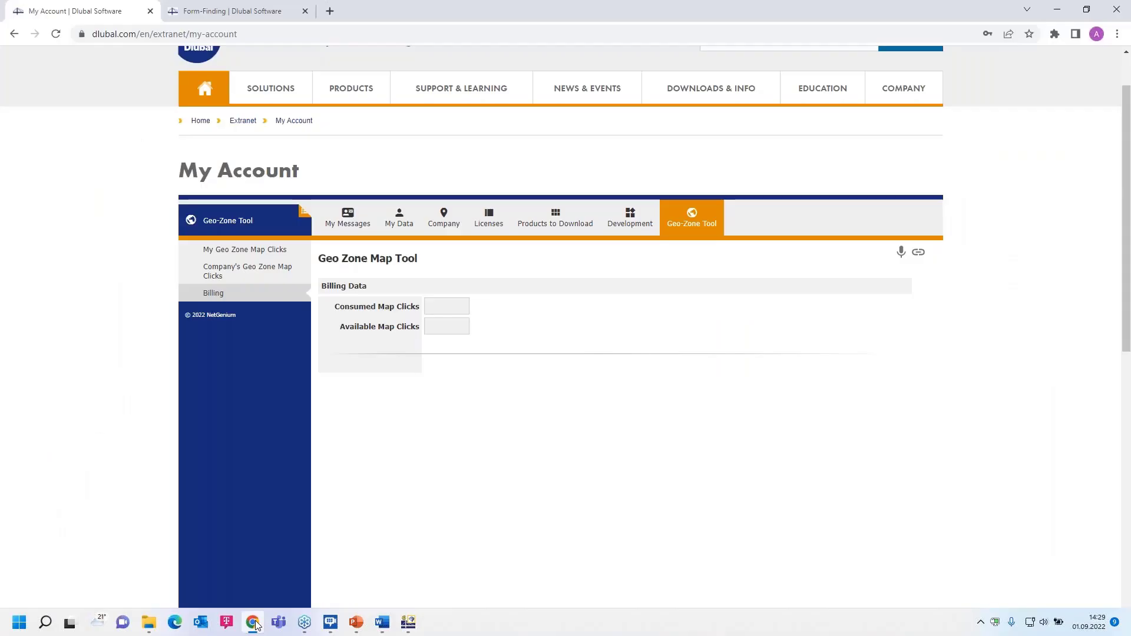
{"action": "left_click", "coordinate": [232, 11]}
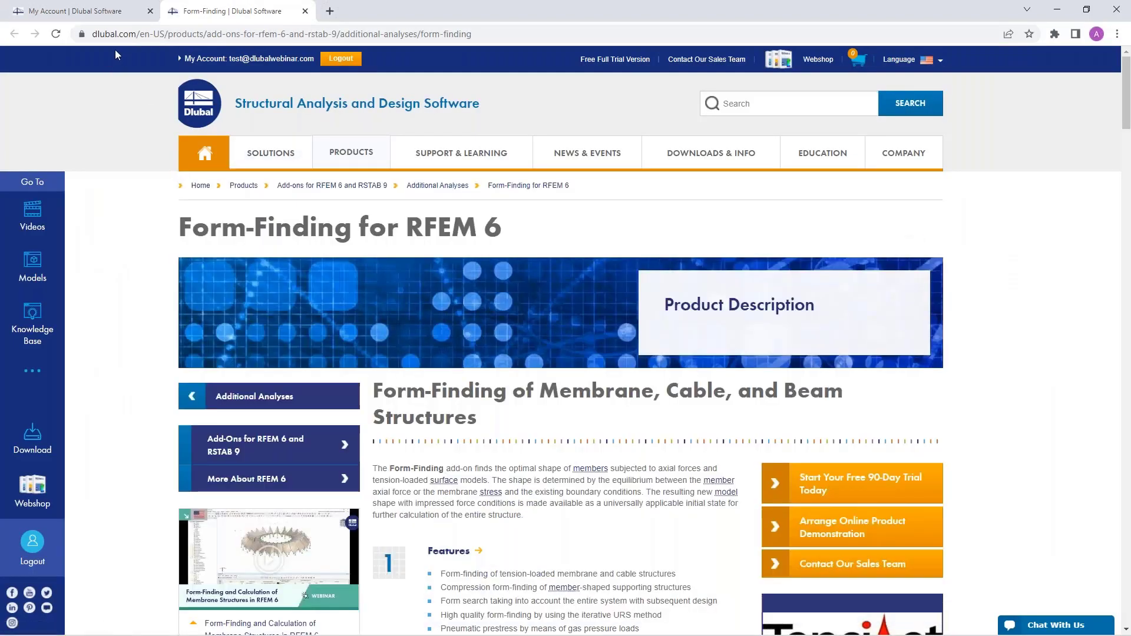
{"action": "mouse_move", "coordinate": [598, 152]}
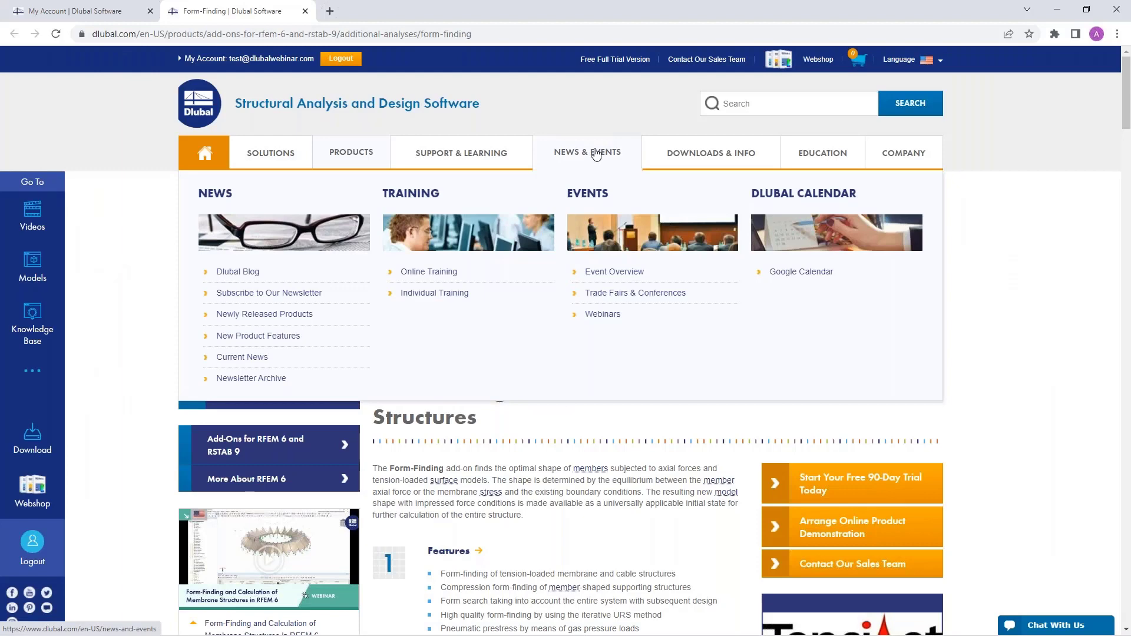
{"action": "left_click", "coordinate": [602, 315]}
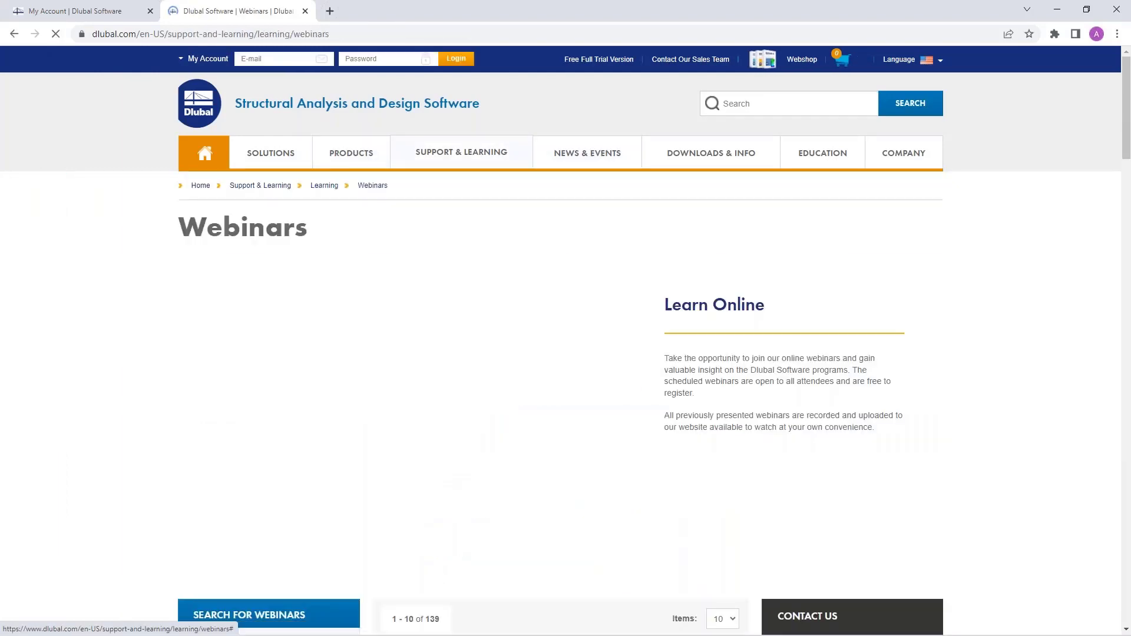
{"action": "scroll", "coordinate": [602, 319], "scroll_direction": "down", "scroll_amount": 5}
{"action": "scroll", "coordinate": [561, 303], "scroll_direction": "down", "scroll_amount": 1}
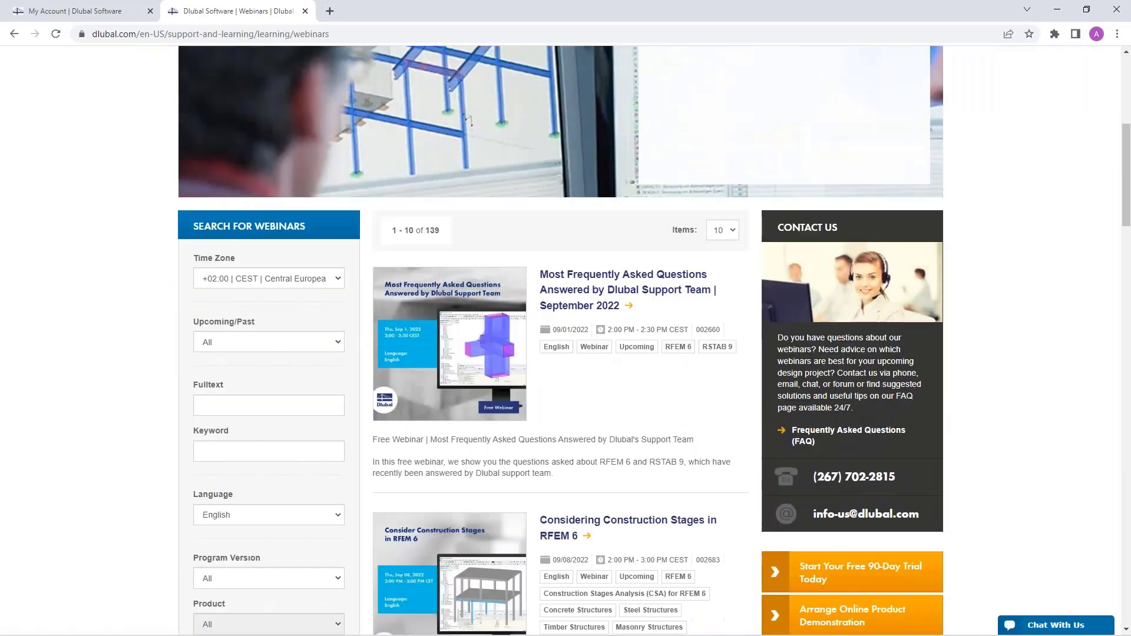
{"action": "left_click", "coordinate": [576, 277]}
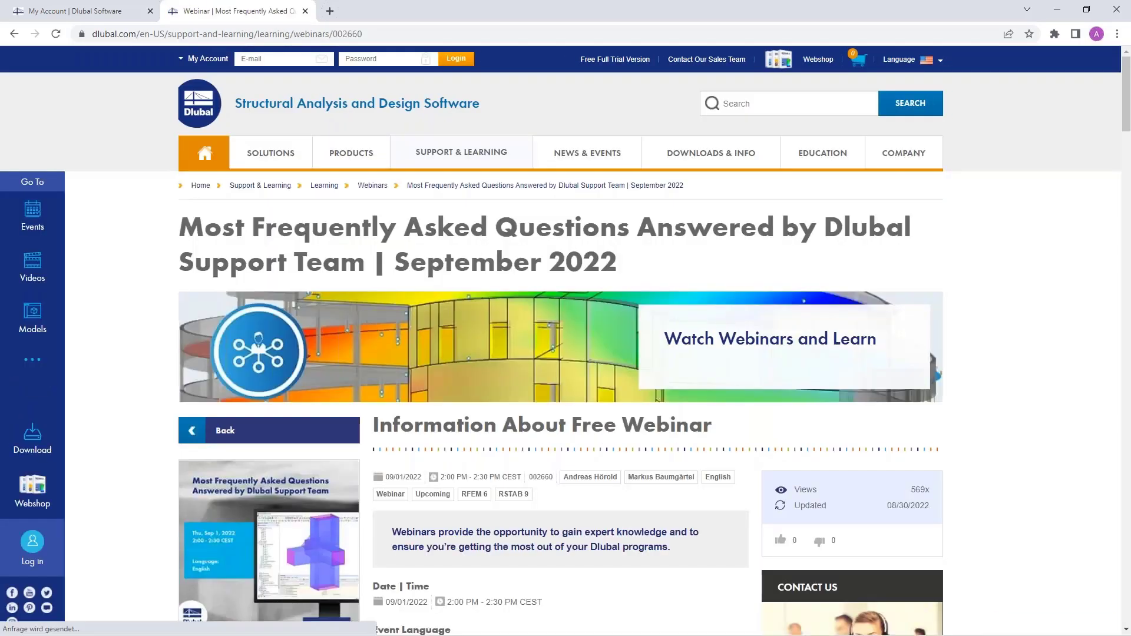
Review the webinar page's information and its Models to Download section, including the steel tank, girder gratings and reinforced concrete beam
{"action": "scroll", "coordinate": [576, 277], "scroll_direction": "down", "scroll_amount": 3}
{"action": "scroll", "coordinate": [590, 395], "scroll_direction": "down", "scroll_amount": 1}
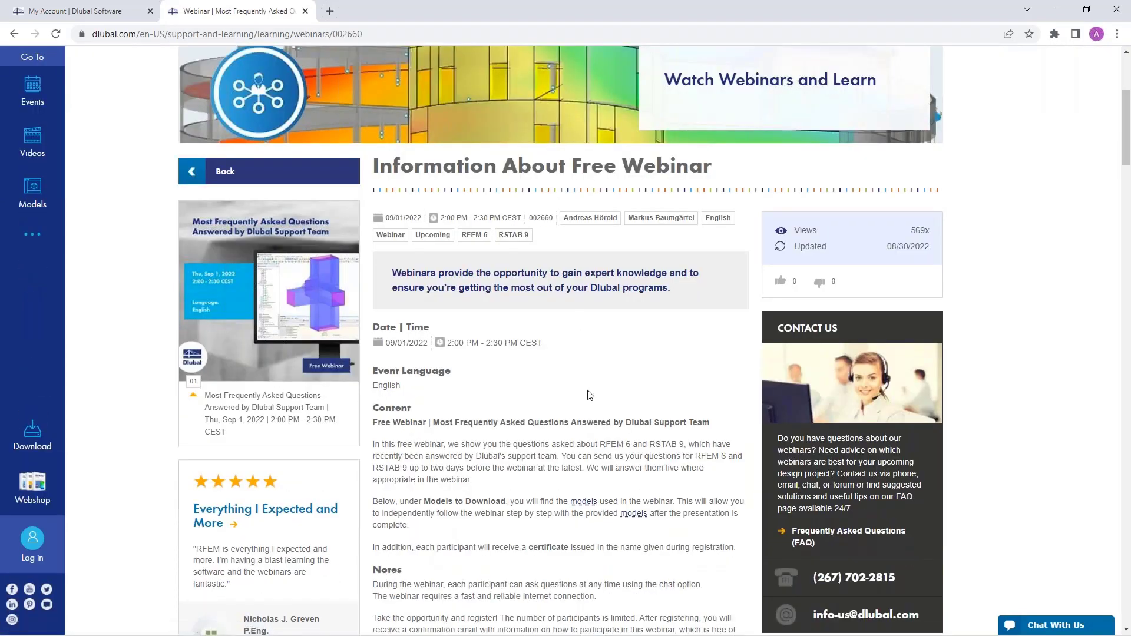
{"action": "scroll", "coordinate": [554, 482], "scroll_direction": "down", "scroll_amount": 2}
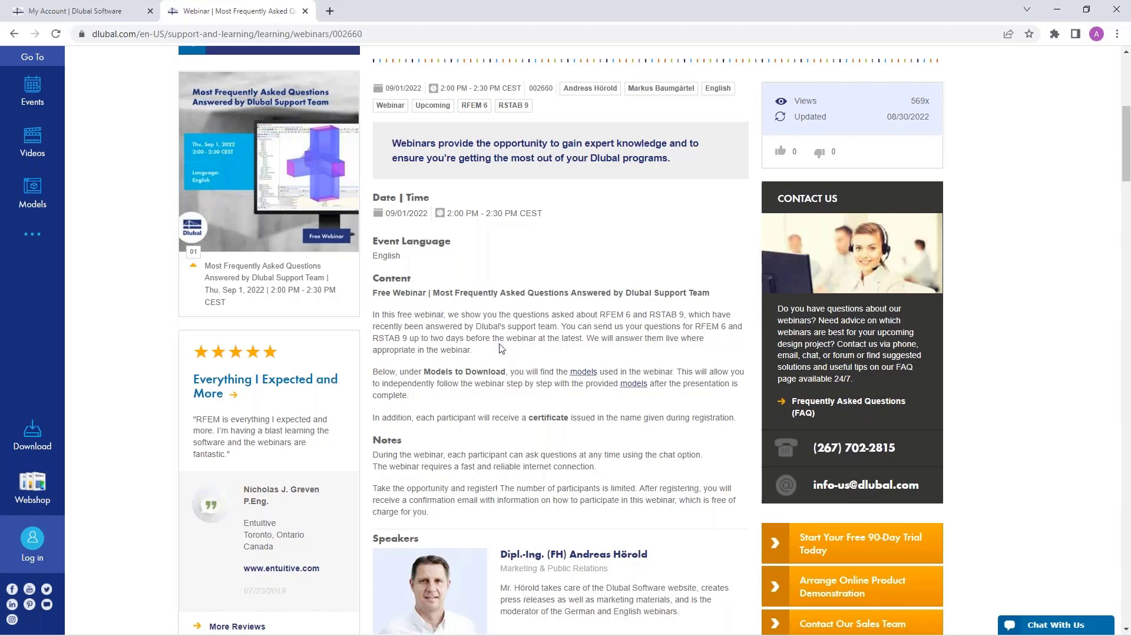
{"action": "scroll", "coordinate": [501, 348], "scroll_direction": "down", "scroll_amount": 20}
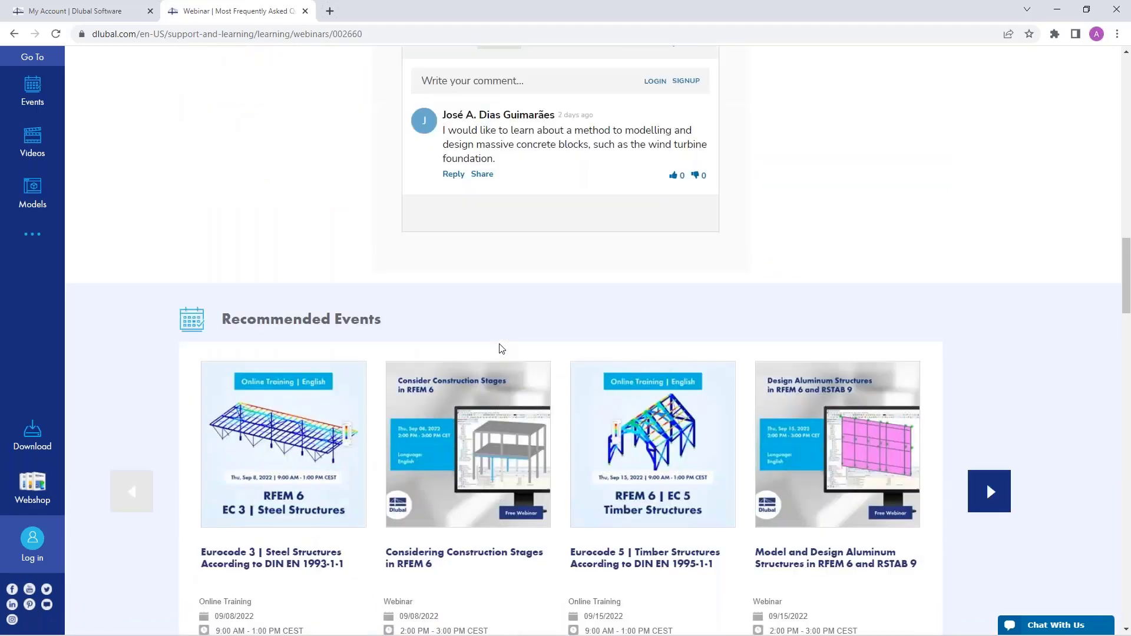
{"action": "scroll", "coordinate": [501, 348], "scroll_direction": "down", "scroll_amount": 14}
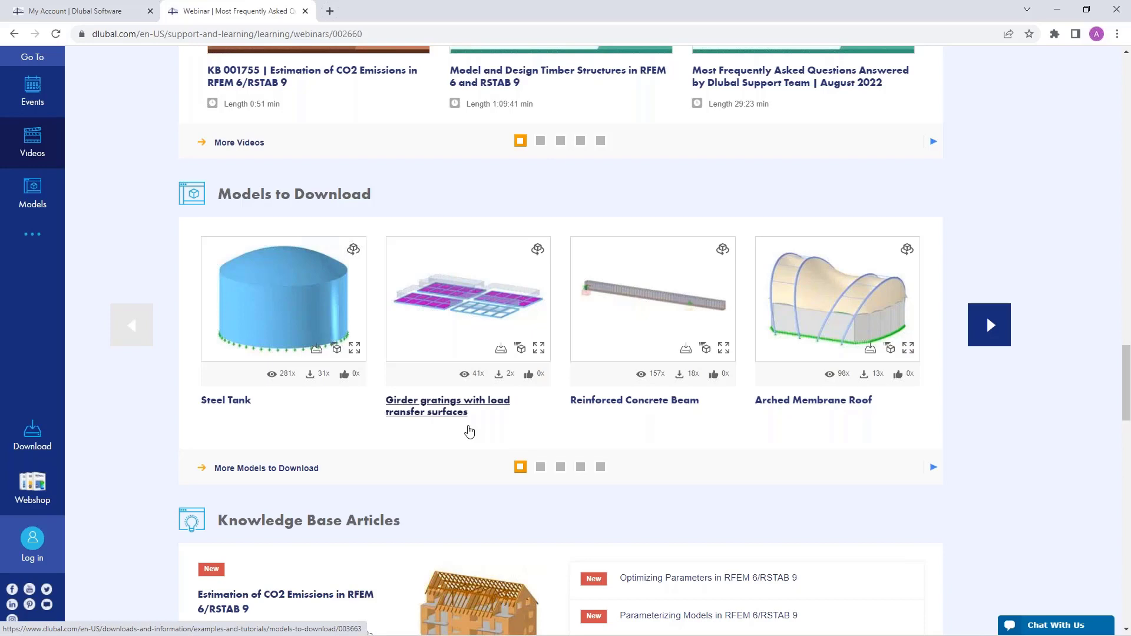
{"action": "scroll", "coordinate": [470, 432], "scroll_direction": "up", "scroll_amount": 20}
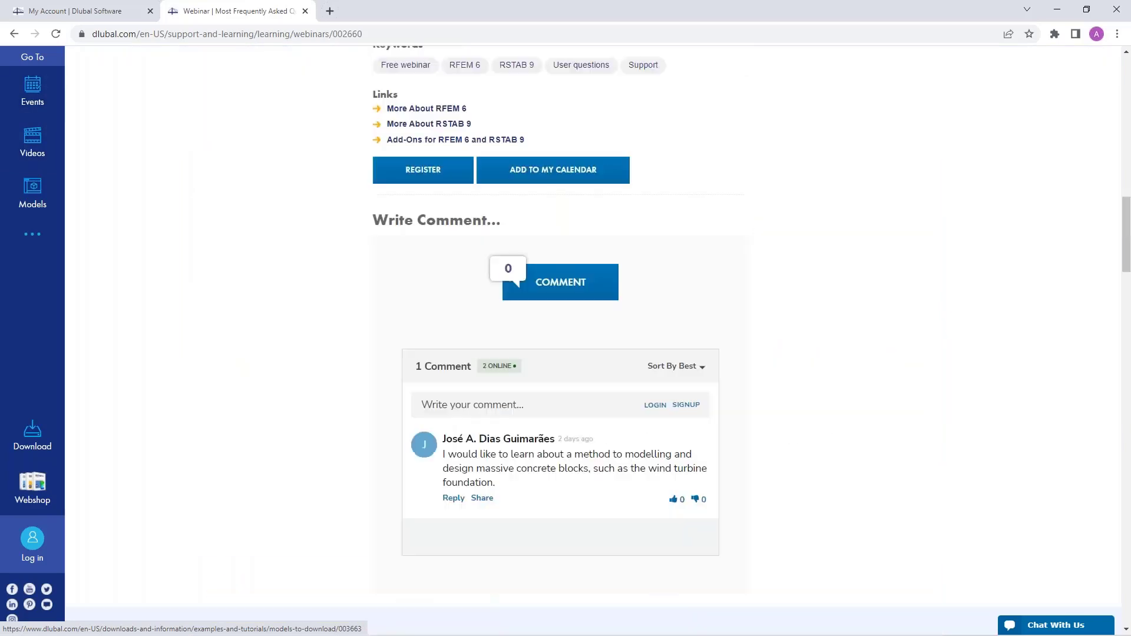
{"action": "scroll", "coordinate": [550, 247], "scroll_direction": "up", "scroll_amount": 15}
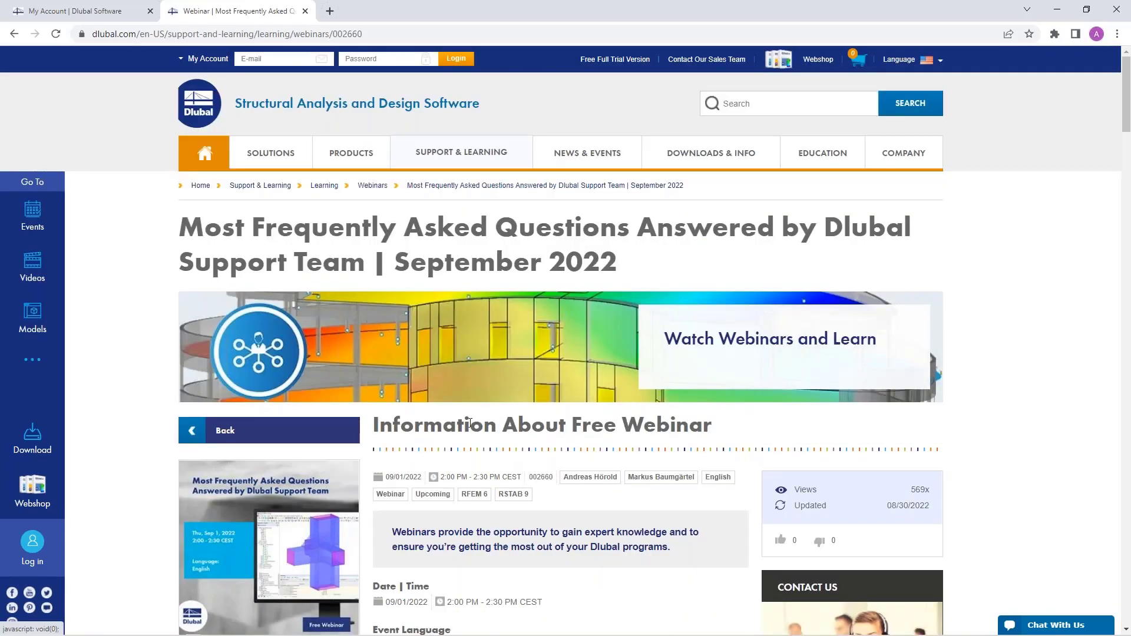
Open the Free Full Trial Version page and review the RFEM 6, RSTAB 9, RSECTION 1 and RWIND 2 downloads
{"action": "left_click", "coordinate": [613, 61]}
{"action": "scroll", "coordinate": [575, 211], "scroll_direction": "down", "scroll_amount": 3}
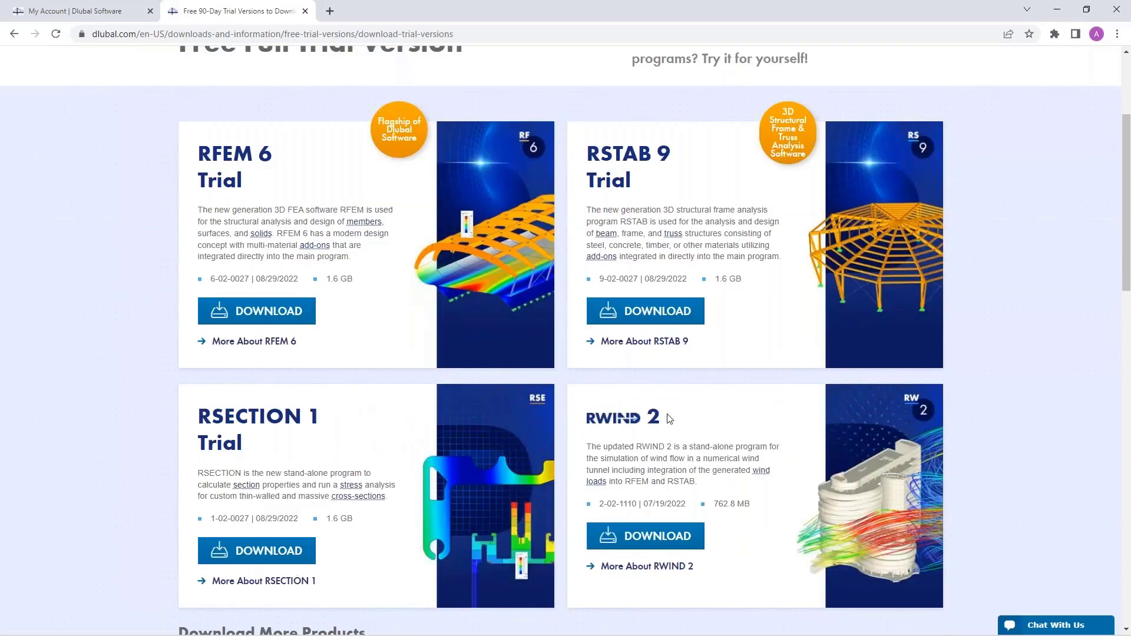
{"action": "scroll", "coordinate": [670, 419], "scroll_direction": "down", "scroll_amount": 1}
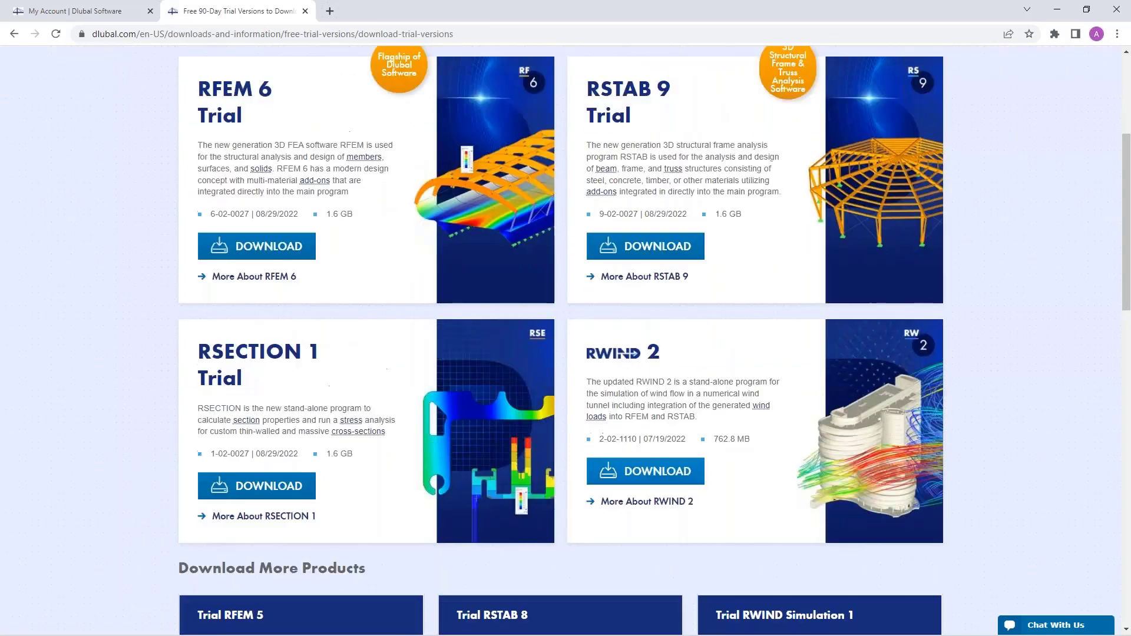
{"action": "scroll", "coordinate": [566, 341], "scroll_direction": "up", "scroll_amount": 3}
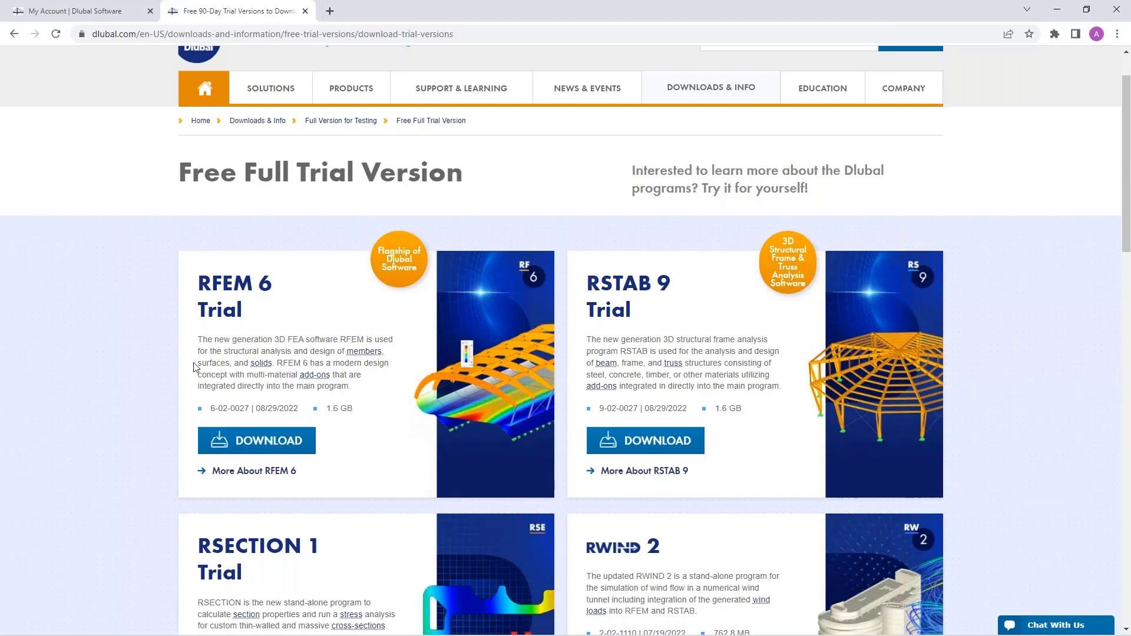
{"action": "scroll", "coordinate": [303, 337], "scroll_direction": "up", "scroll_amount": 1}
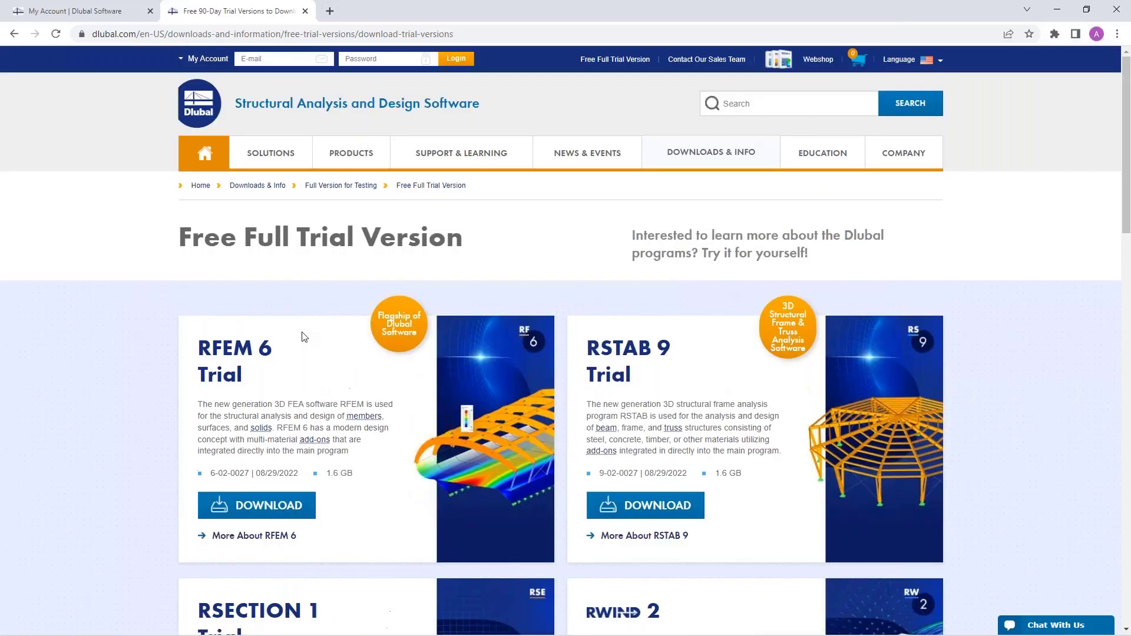